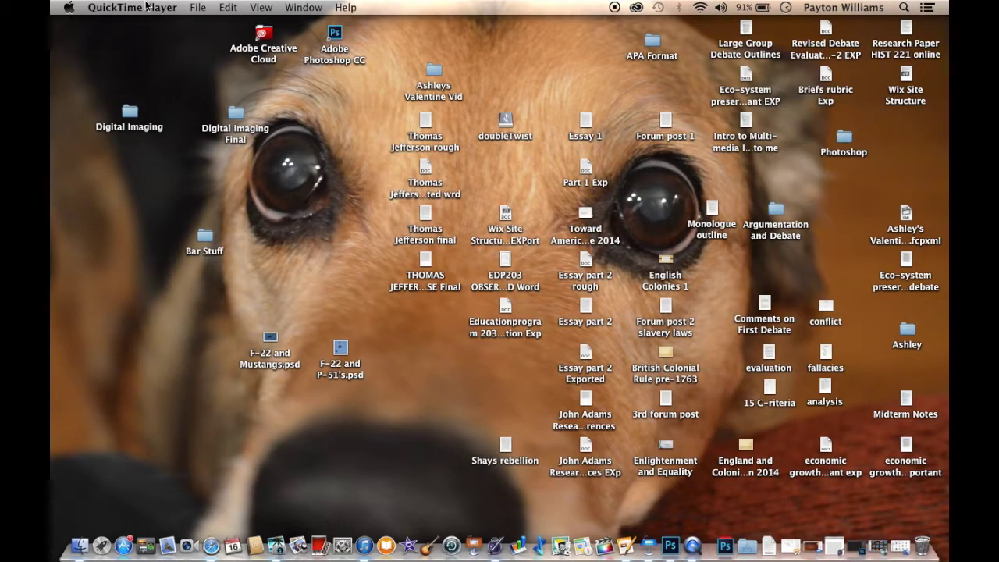
View QuickTime Player's version information and its options for starting a new recording
click(150, 8)
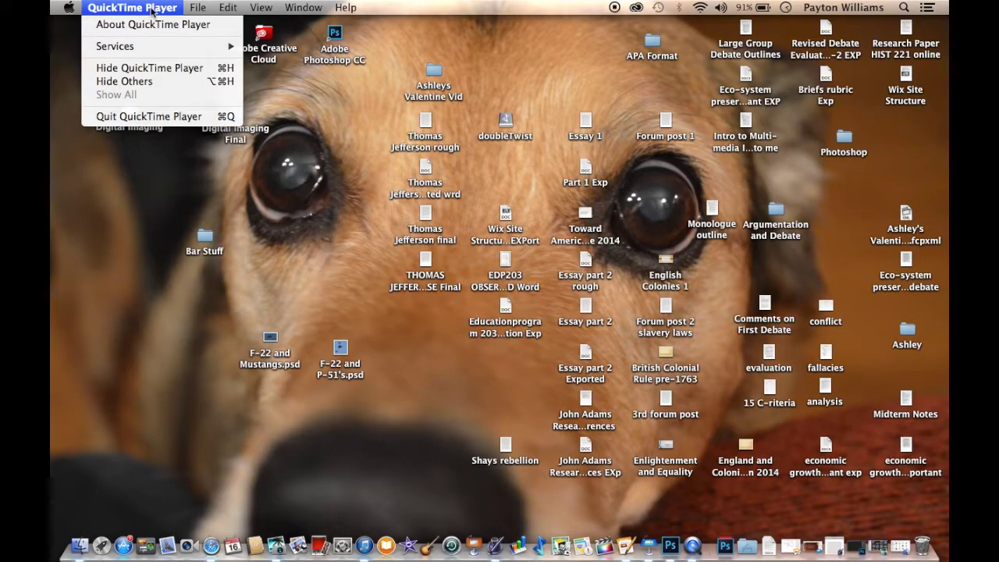
click(150, 28)
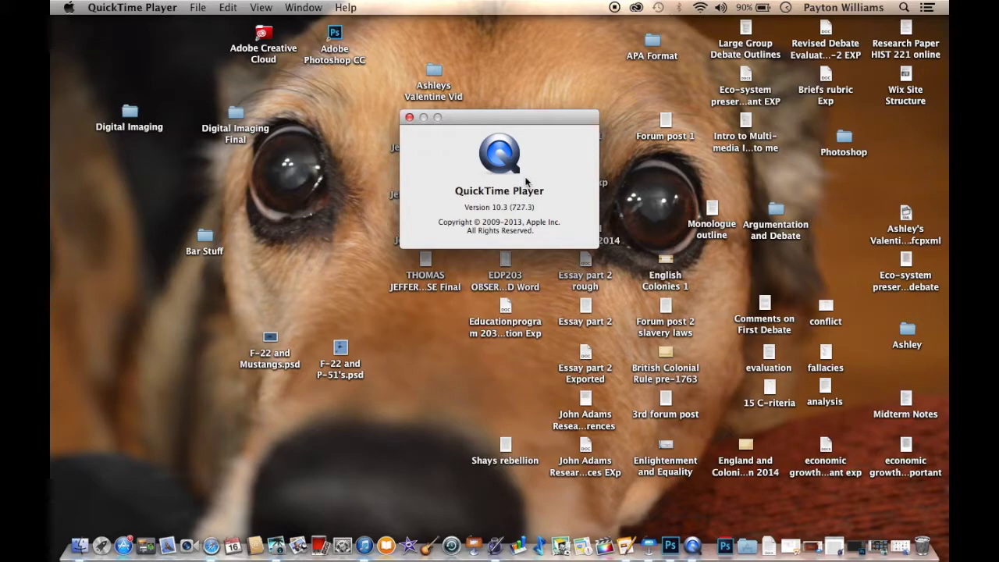
click(409, 118)
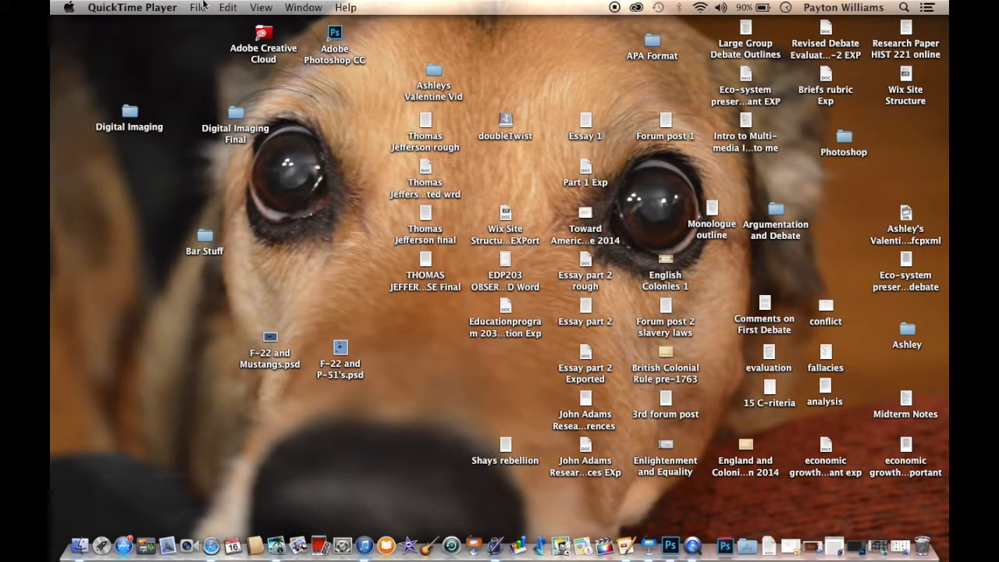
click(200, 7)
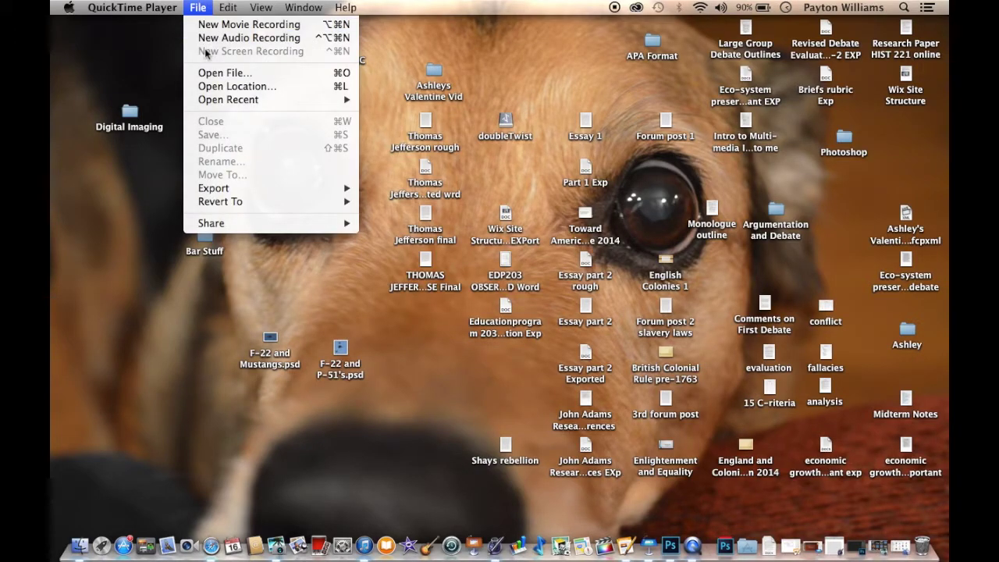
click(140, 57)
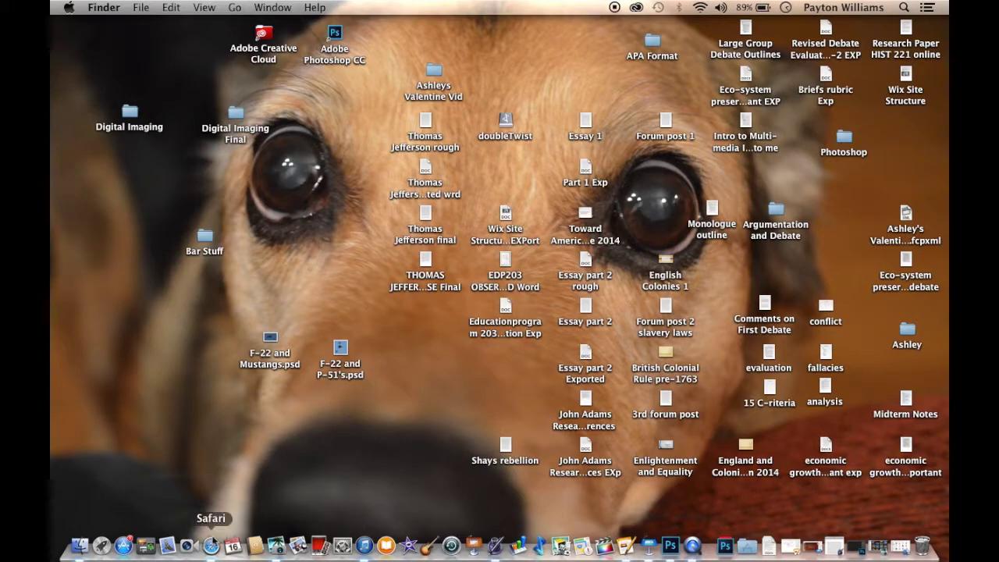
Switch to Safari and open the LunaPic photo editor at lunapic.com
drag(209, 554, 223, 442)
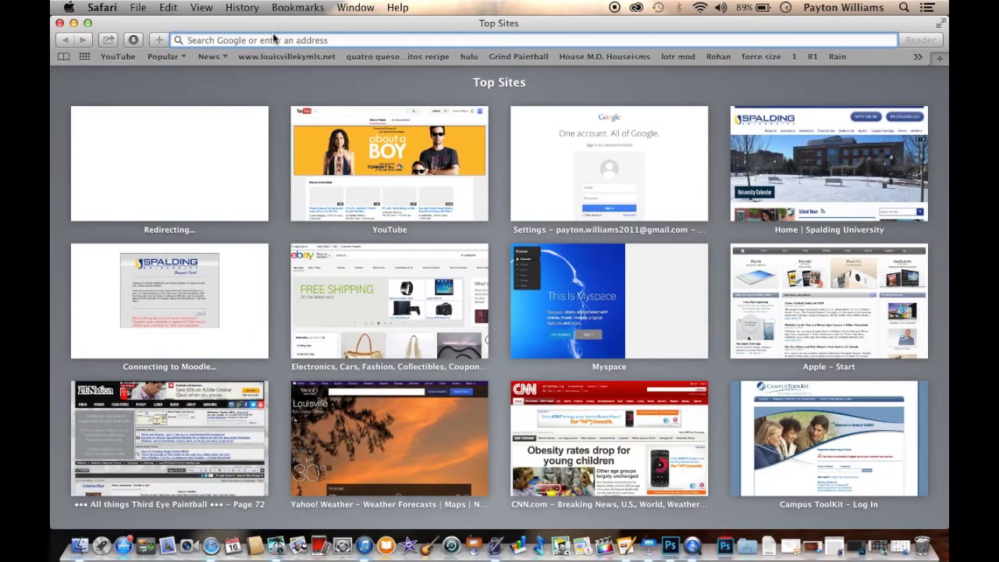
click(271, 36)
text(lunapic.com)
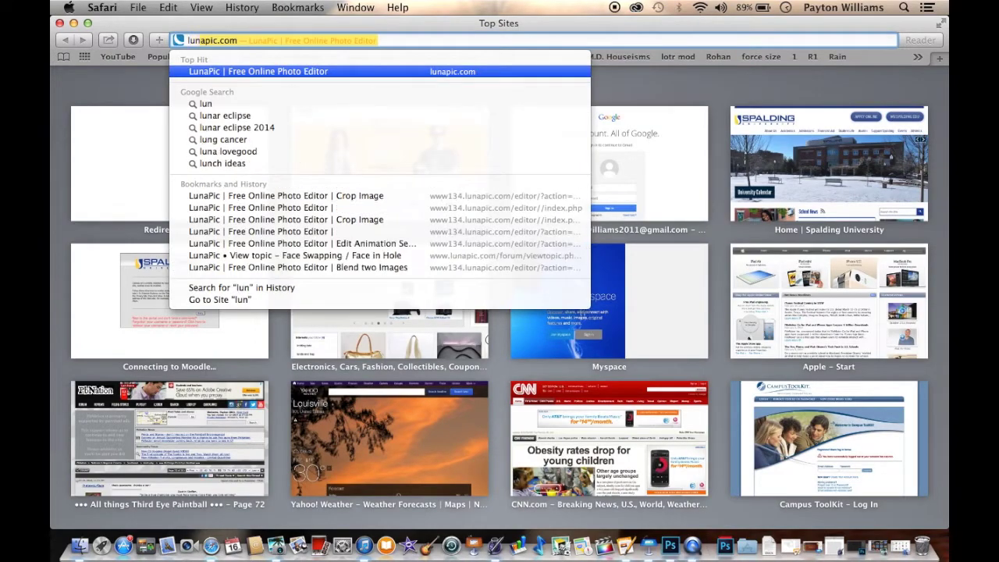
key(Return)
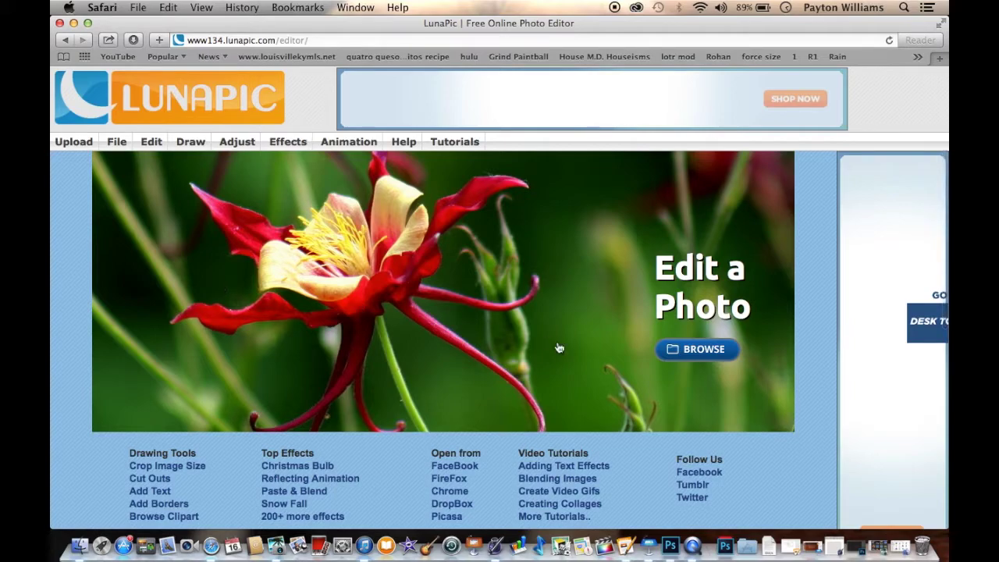
scroll(688, 349, down, 5)
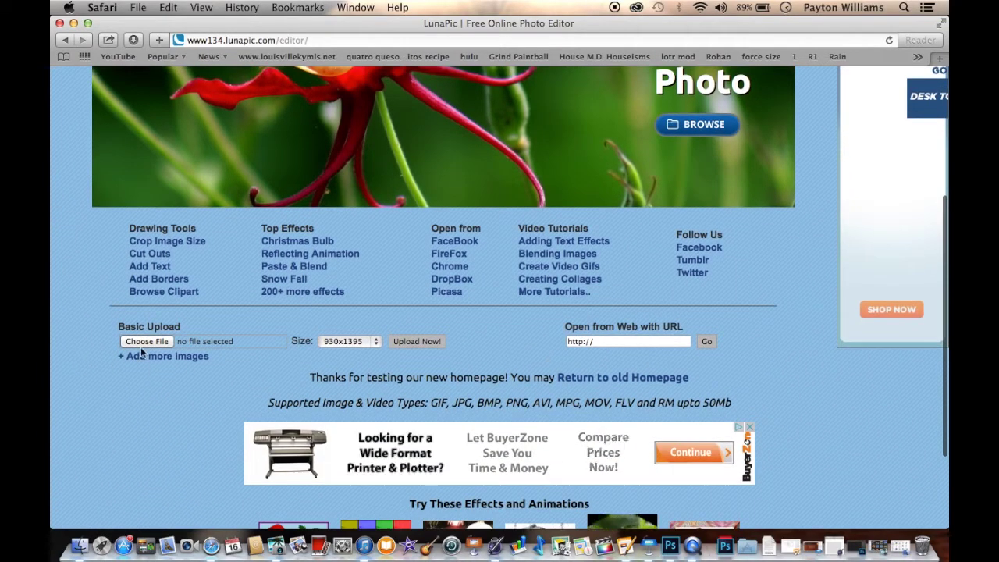
click(129, 343)
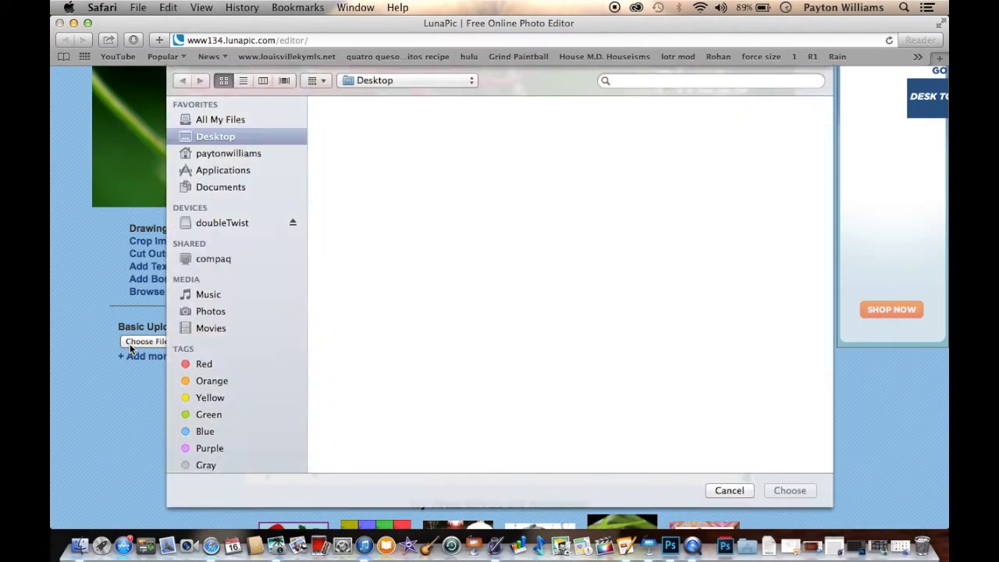
click(738, 494)
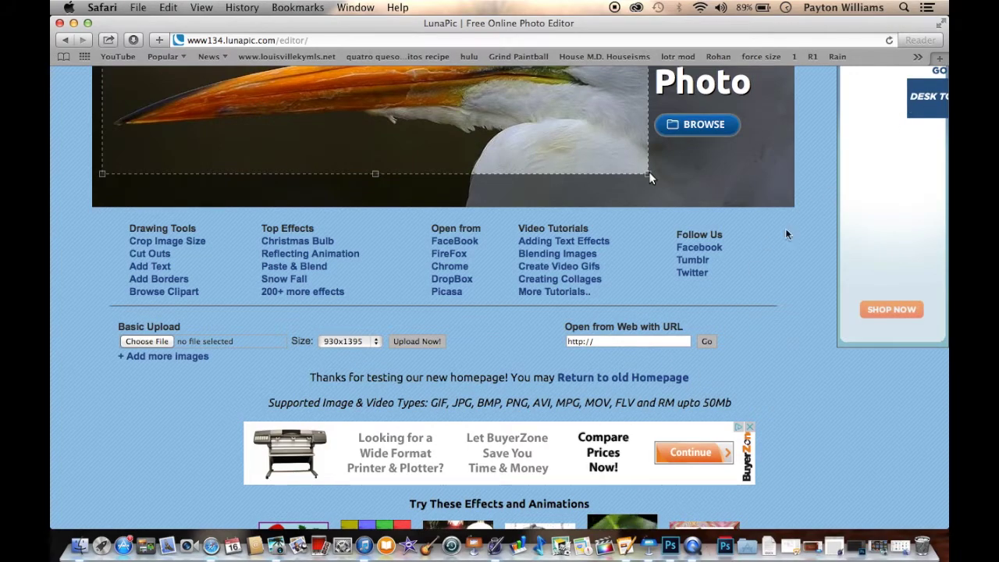
Search Google for "morgan freeman" in a new browser tab and show the image results
key(super+t)
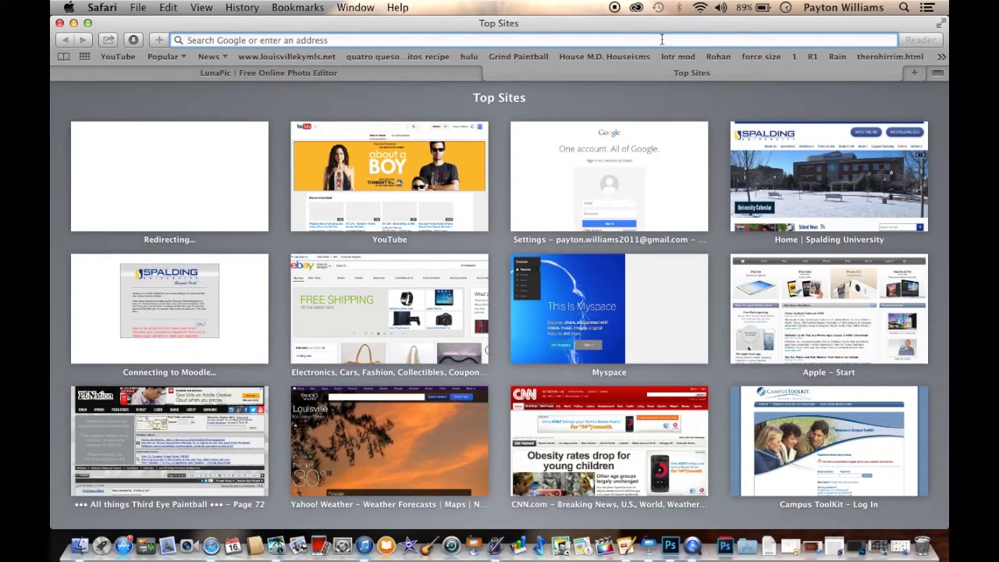
text(Morgan)
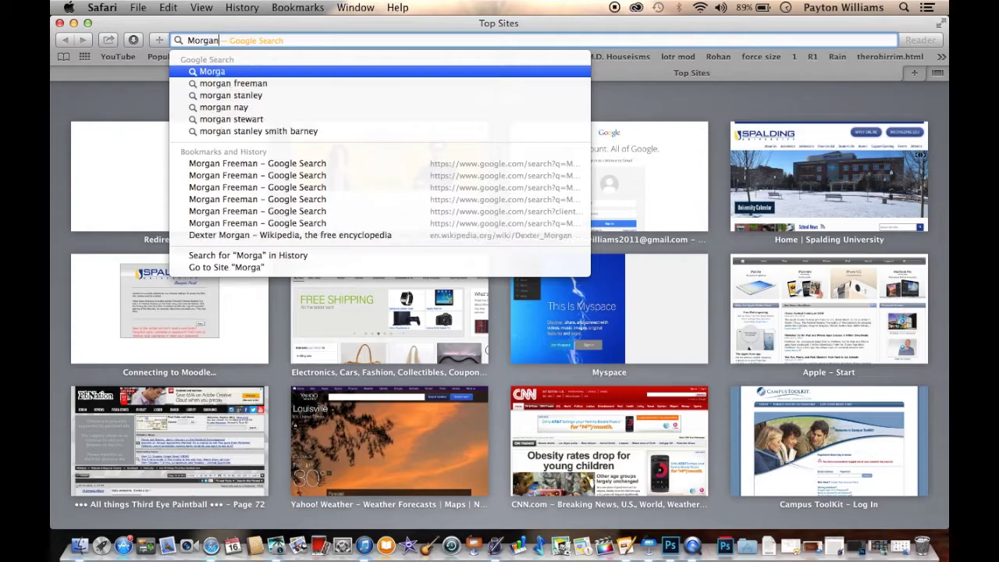
key(Down)
key(Return)
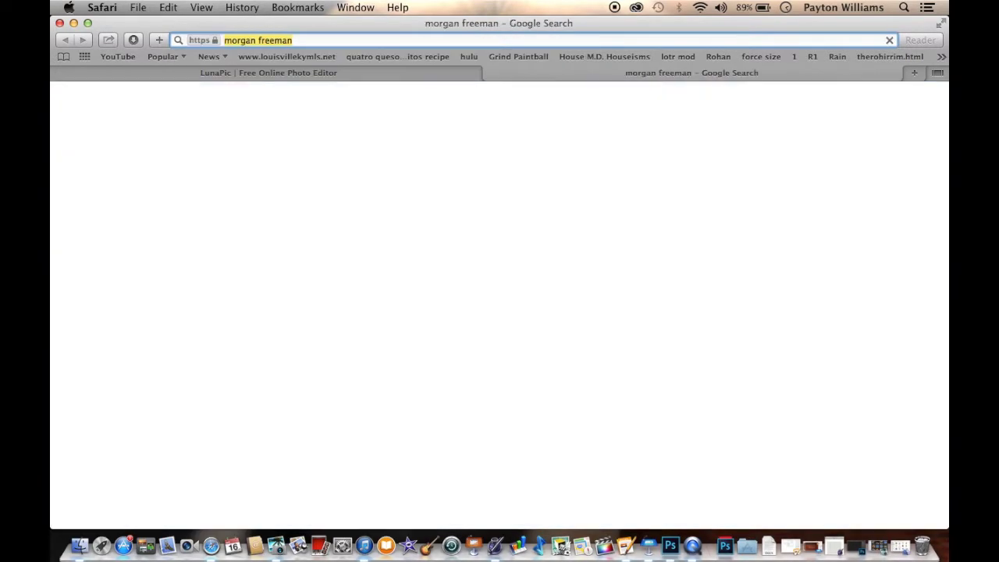
click(202, 148)
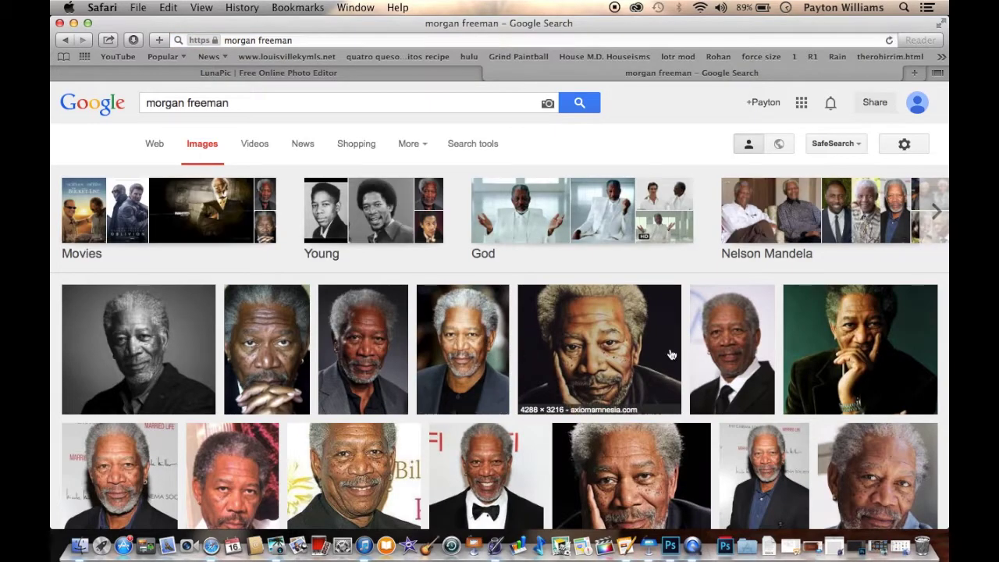
Preview the 948 × 711 npr.org portrait with the hand on the cheek and copy its image address
scroll(736, 316, down, 1)
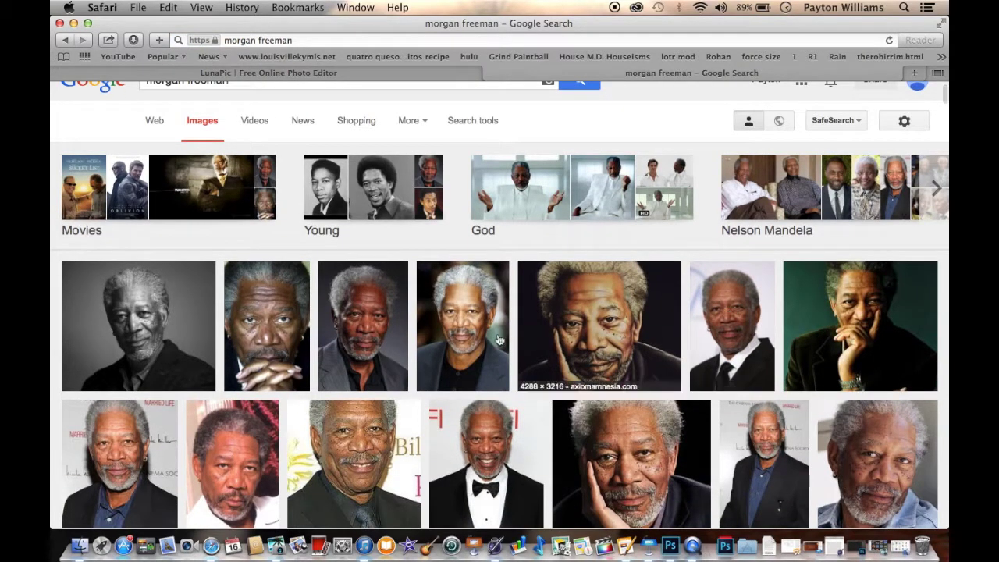
scroll(141, 328, down, 5)
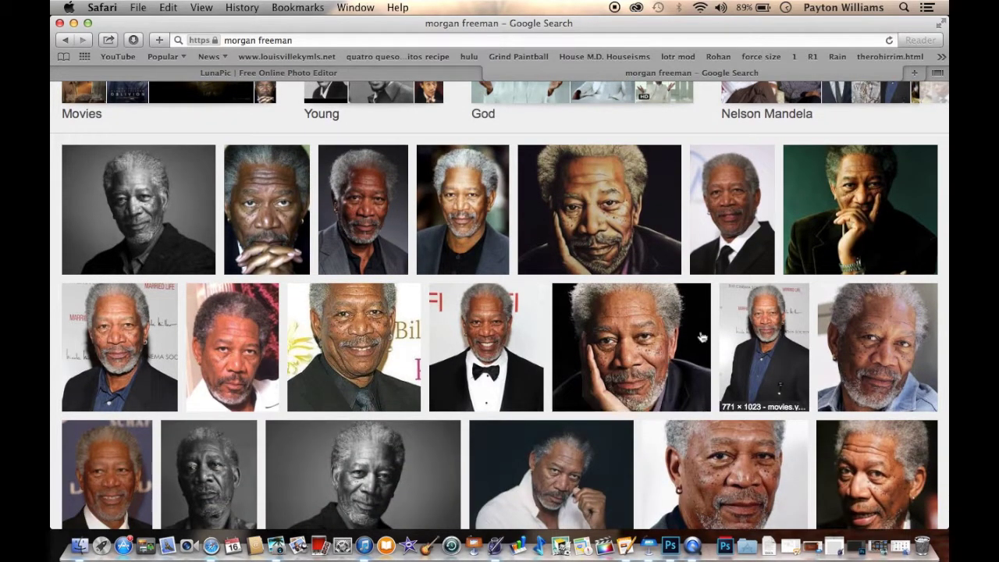
click(624, 345)
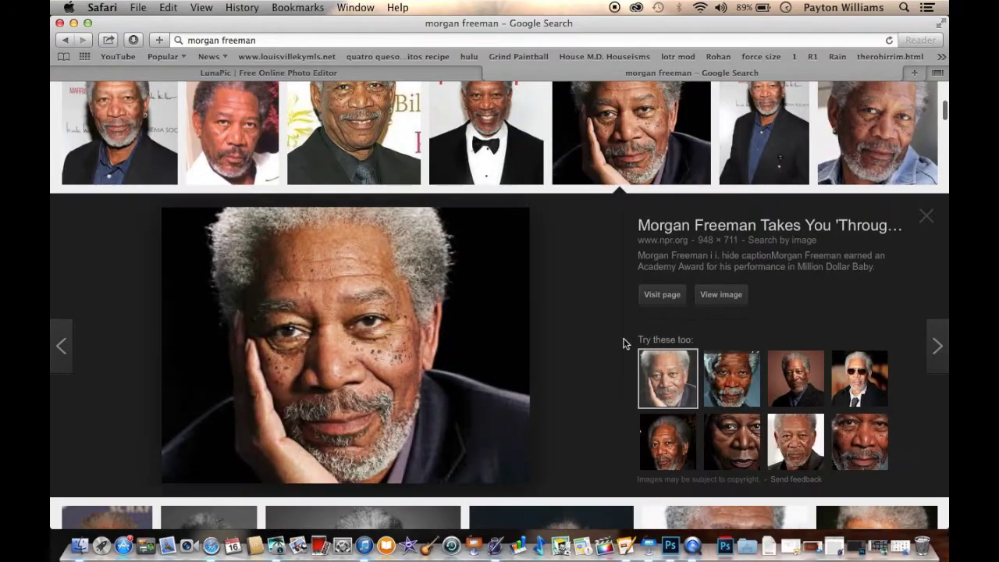
right_click(357, 269)
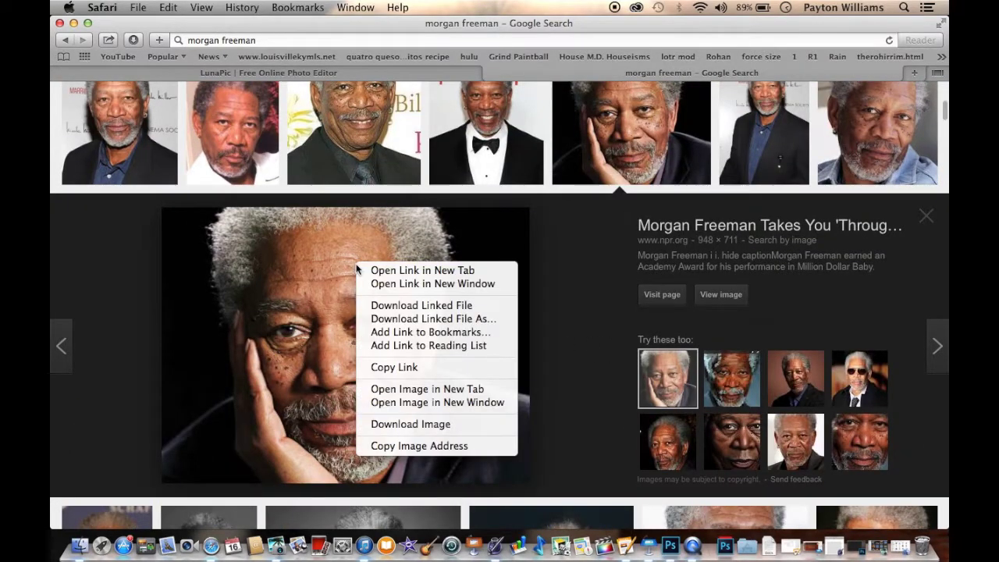
click(463, 447)
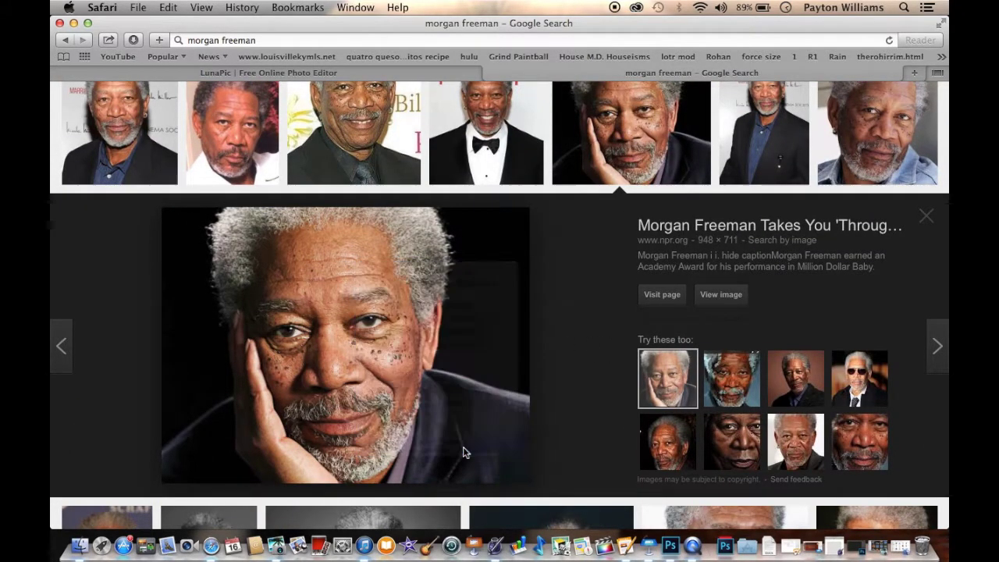
Return to the LunaPic page and open the portrait from the web by replacing the URL placeholder with the copied image address
click(323, 72)
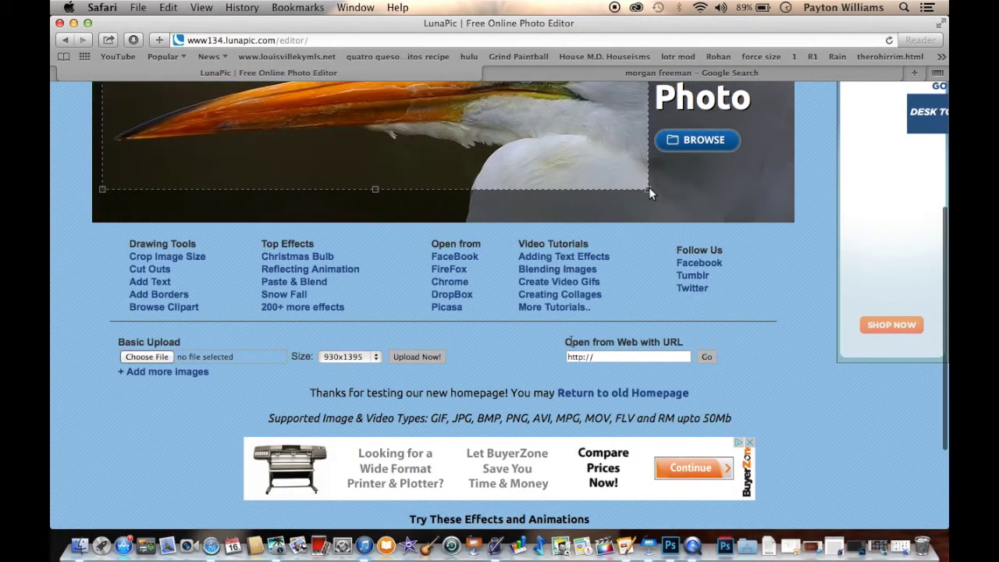
click(611, 356)
drag(611, 356, 544, 355)
right_click(575, 360)
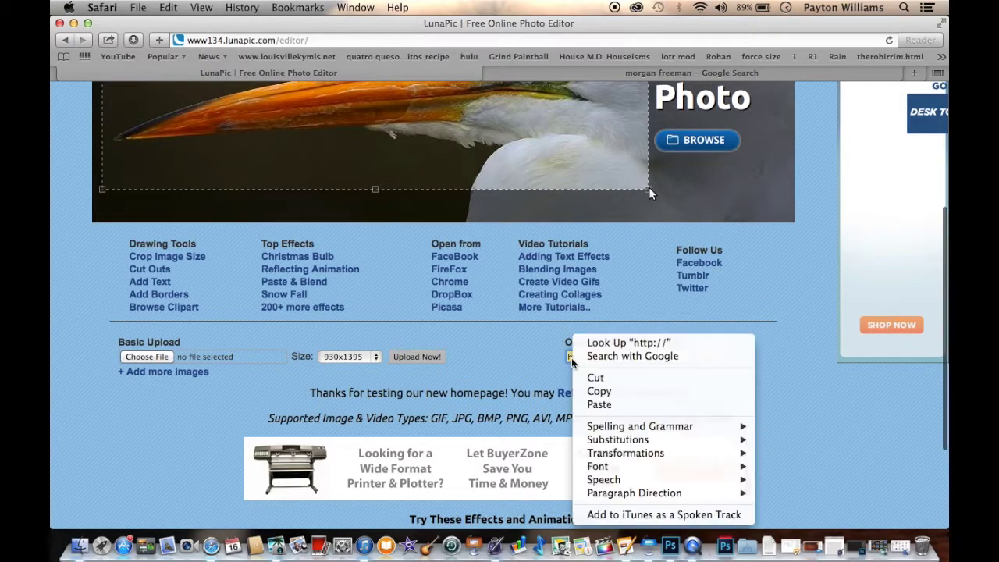
click(599, 404)
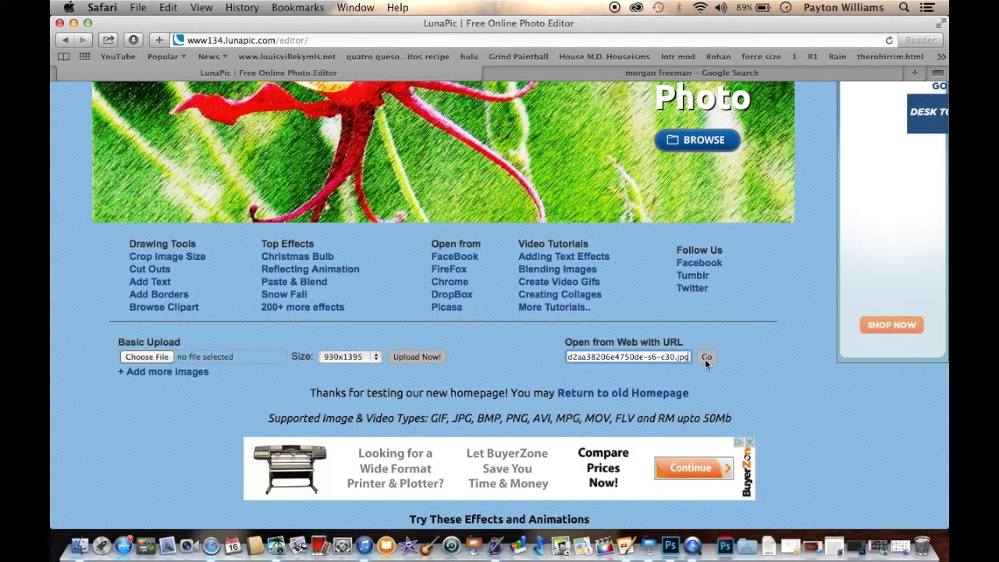
click(706, 357)
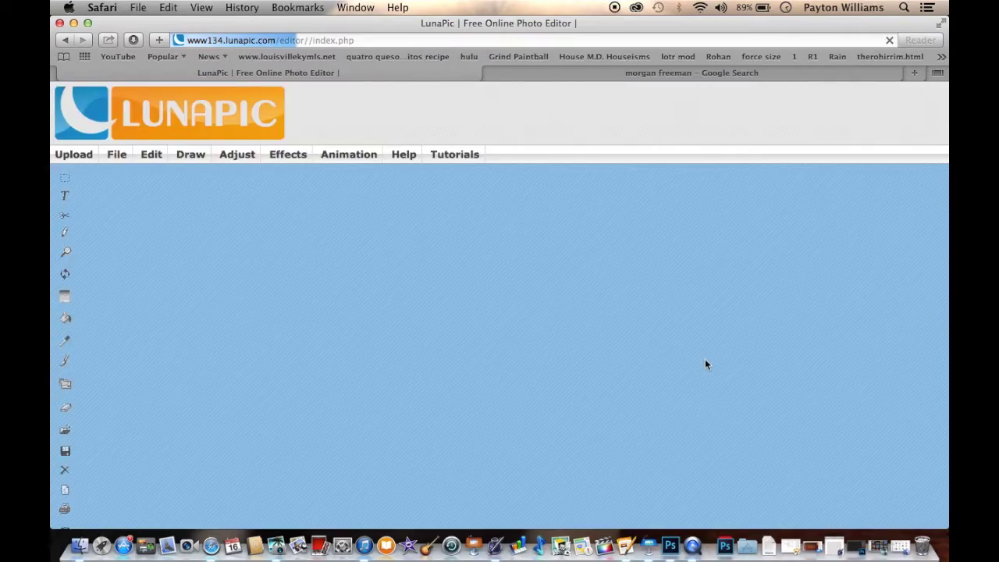
Look over the loaded portrait and open the Zit and Blemish Remover tool for it
scroll(705, 359, down, 4)
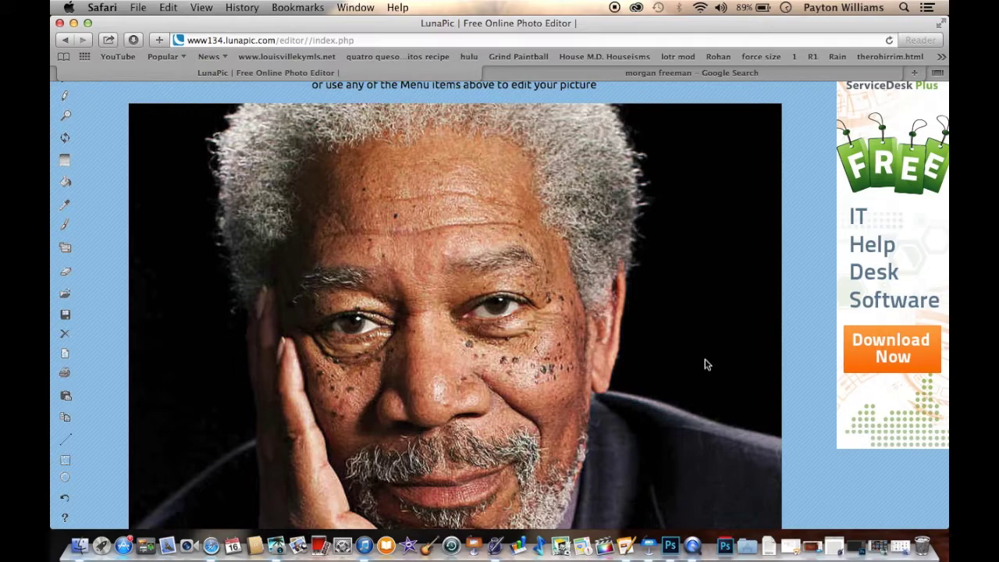
scroll(704, 364, down, 2)
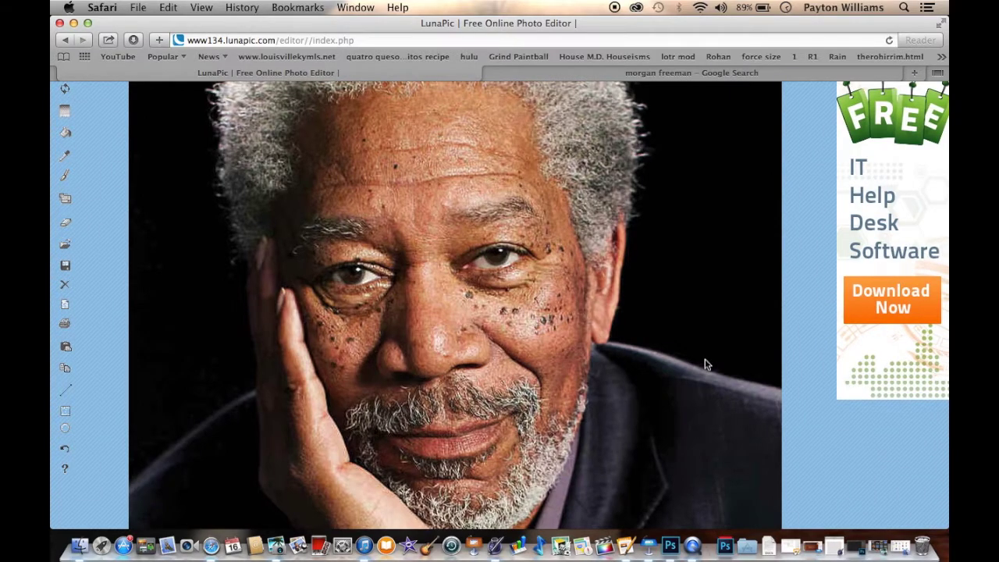
scroll(705, 364, up, 6)
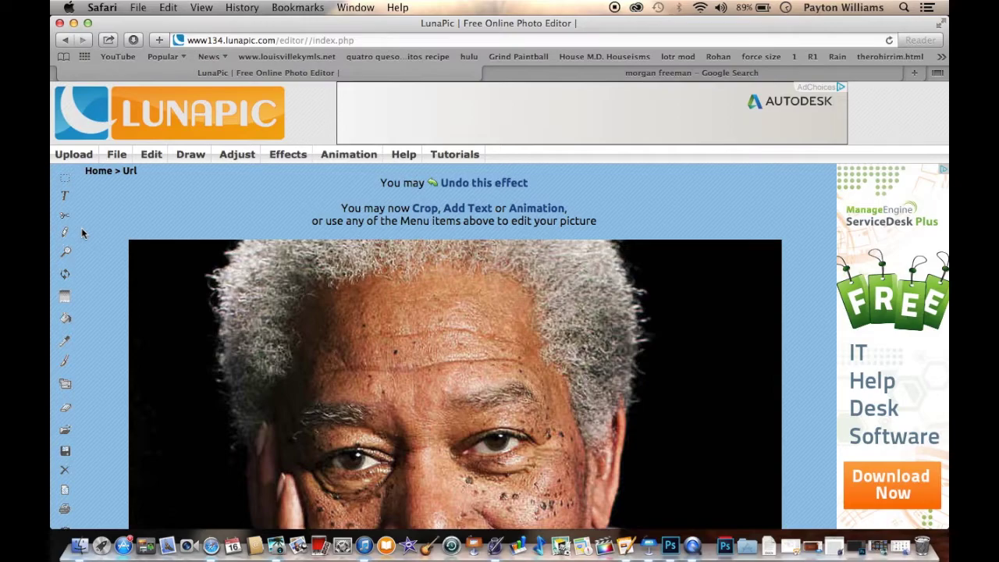
mouse_move(155, 159)
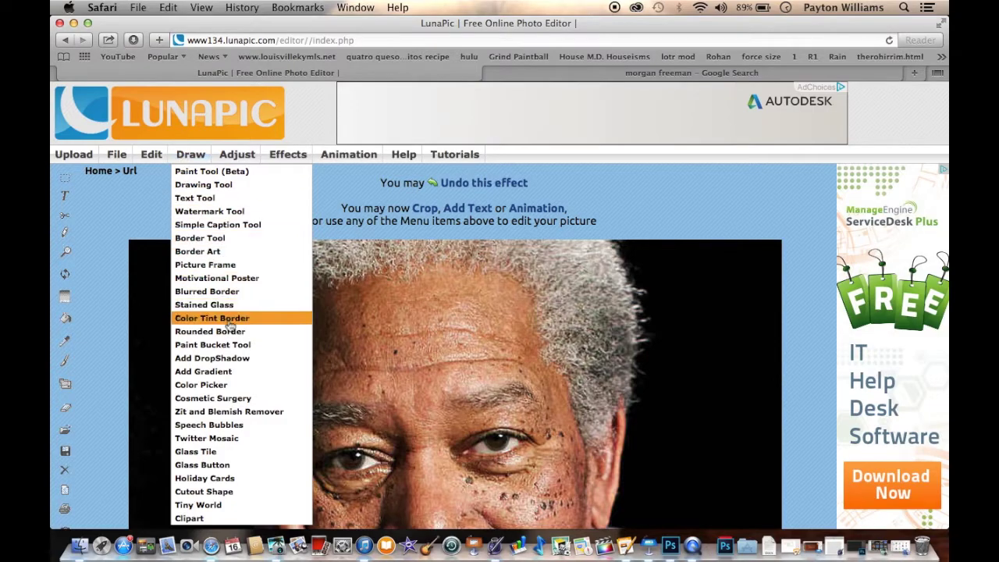
click(235, 413)
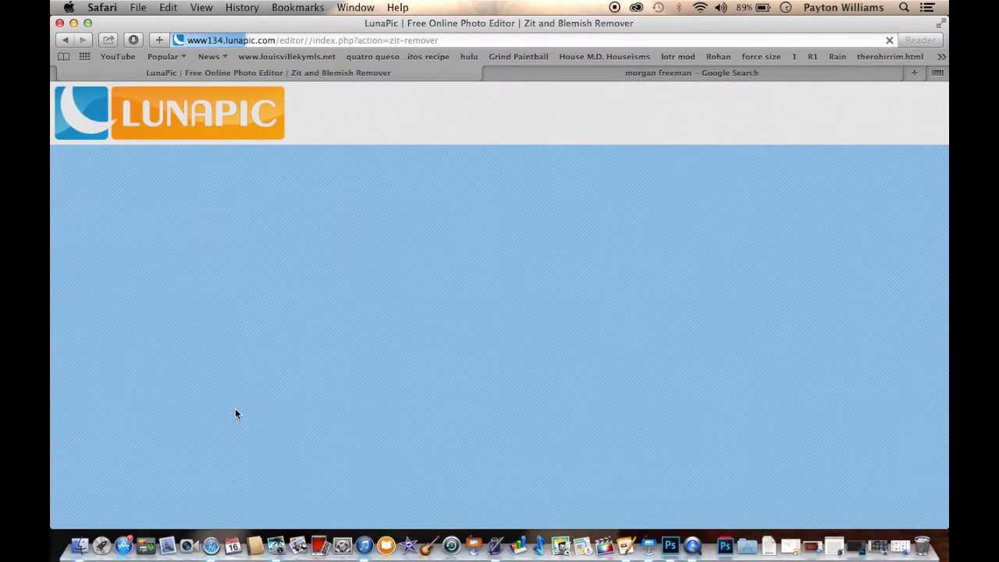
scroll(309, 283, down, 3)
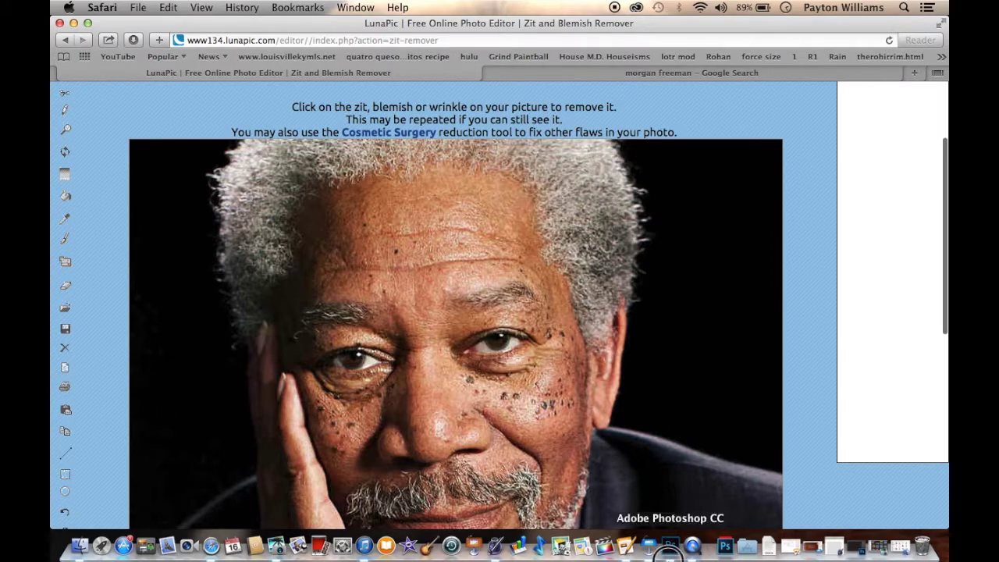
Switch to Photoshop to look at its Brush and healing brush tools, and minimize its window
click(670, 545)
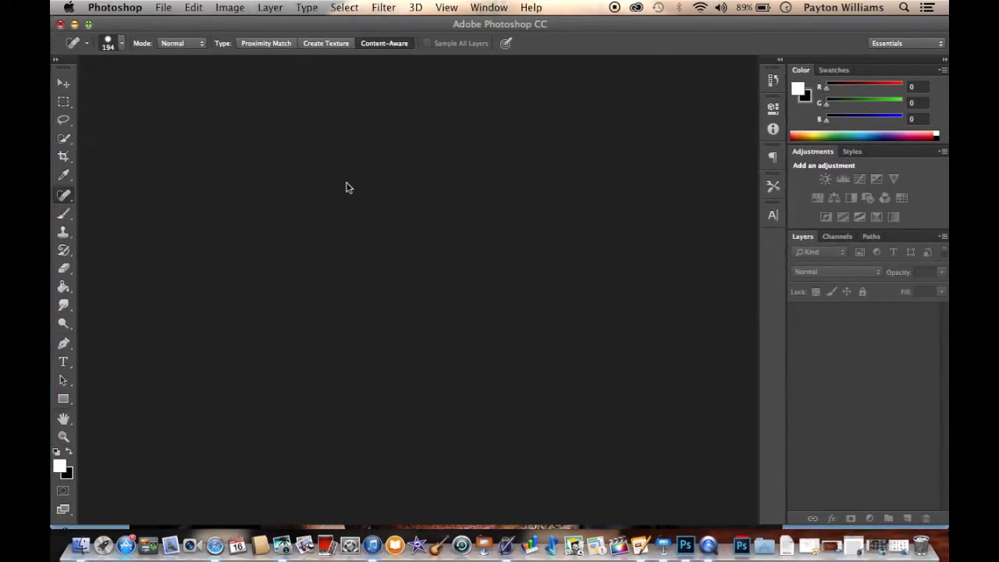
click(67, 213)
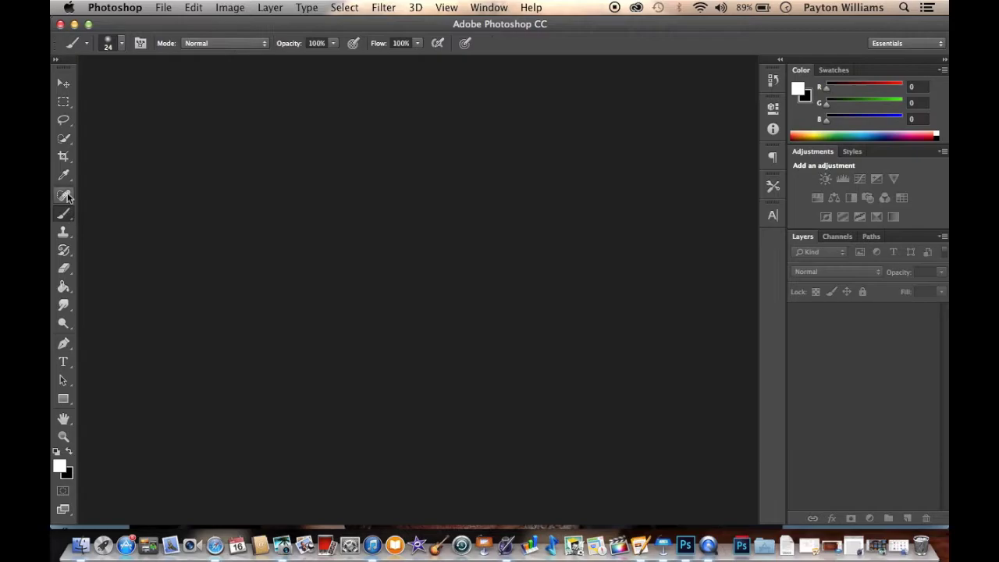
click(74, 24)
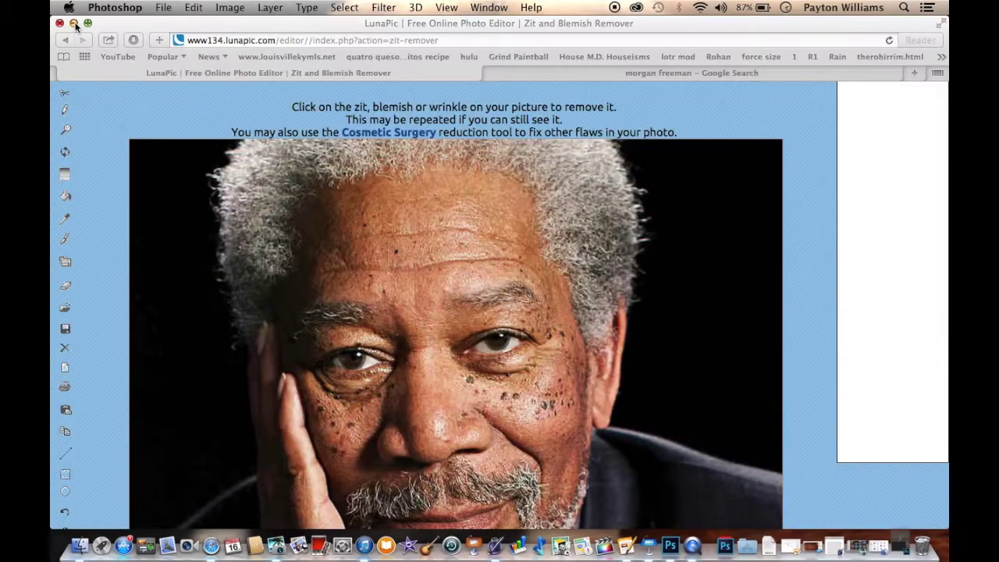
Return to Safari and remove the dark spot in the middle of the forehead with the blemish remover
click(308, 320)
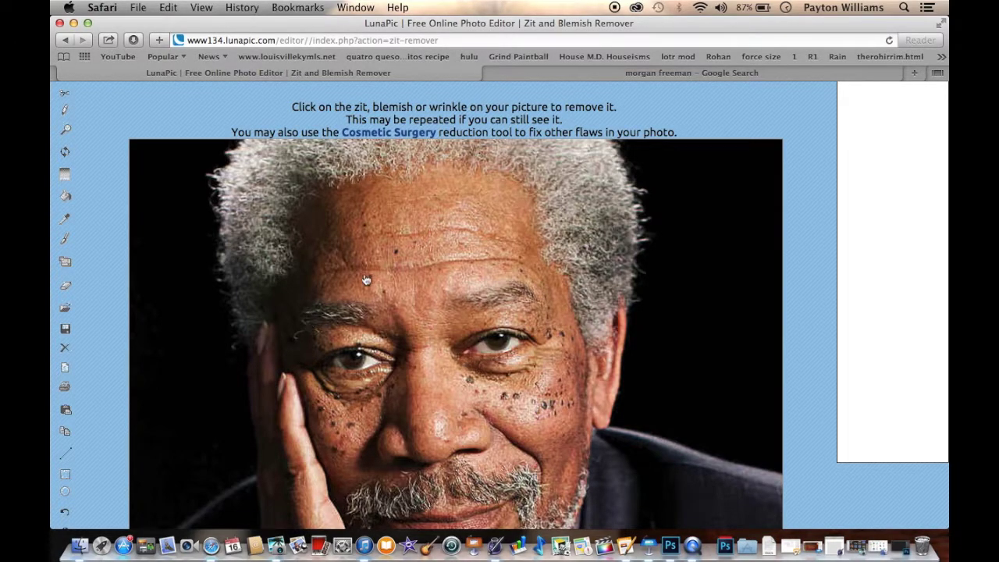
click(395, 248)
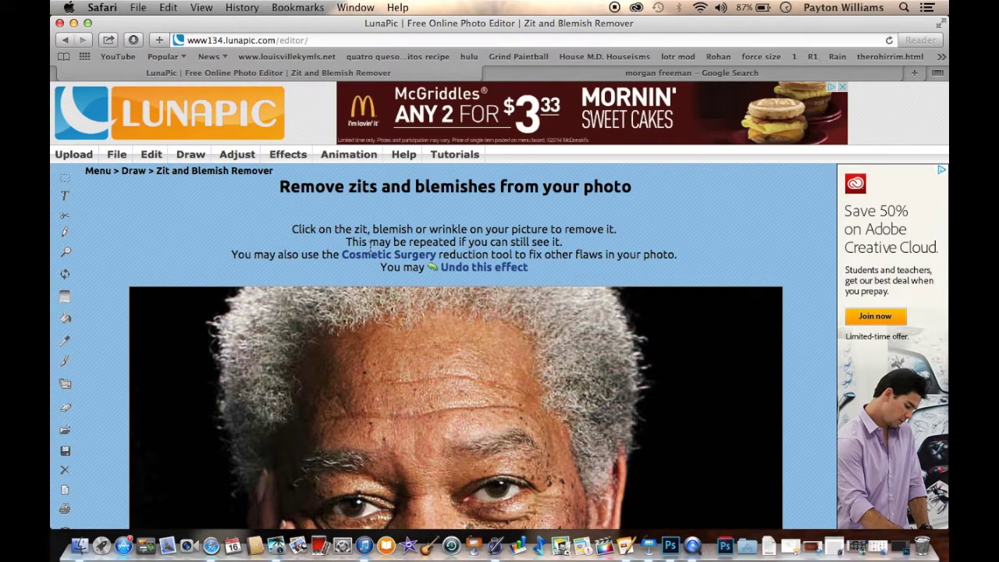
Remove four dark spots from the cheek beside the nose, below the eye on the portrait's right side, with the blemish remover
scroll(351, 344, down, 5)
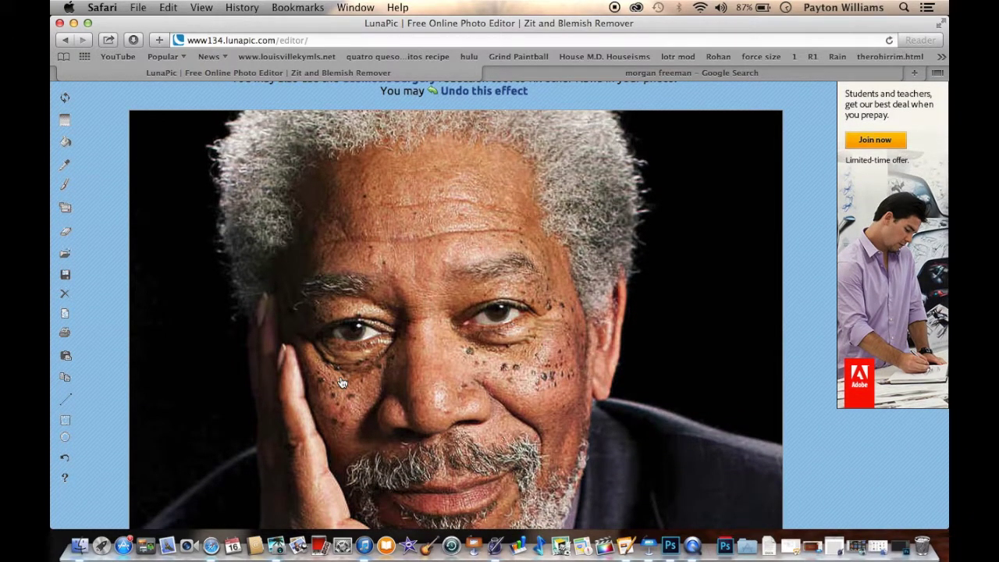
click(471, 355)
scroll(471, 351, down, 5)
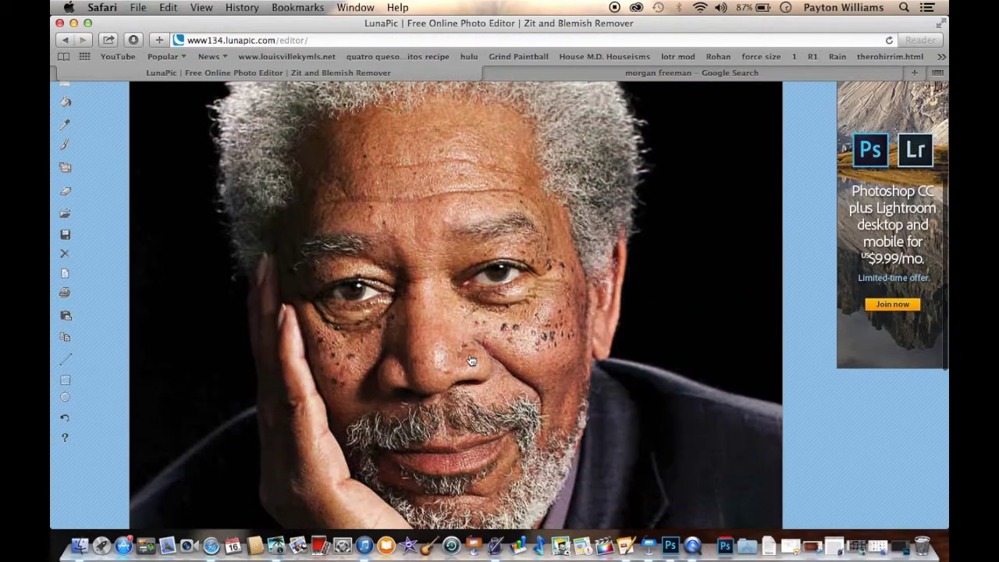
click(479, 330)
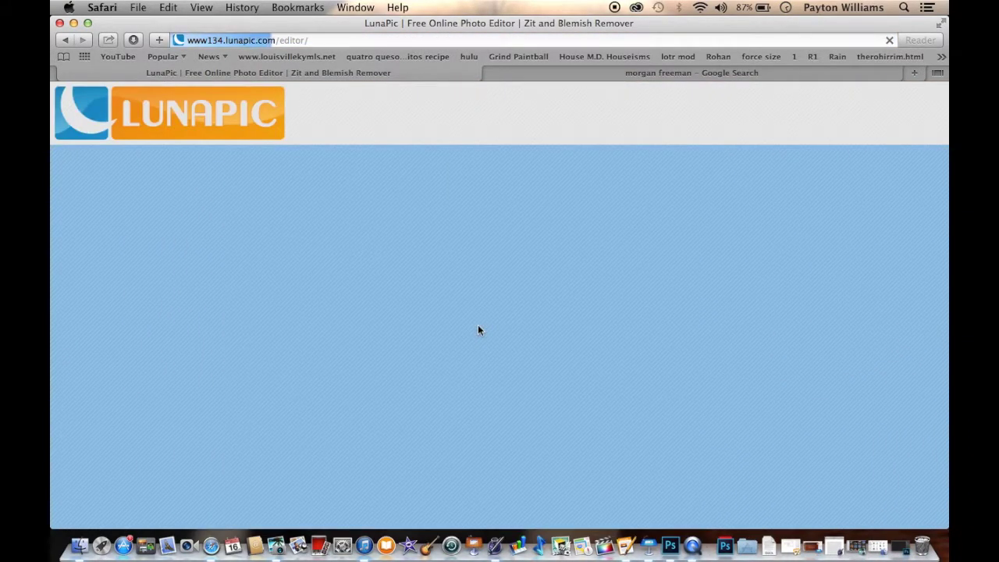
scroll(493, 343, down, 3)
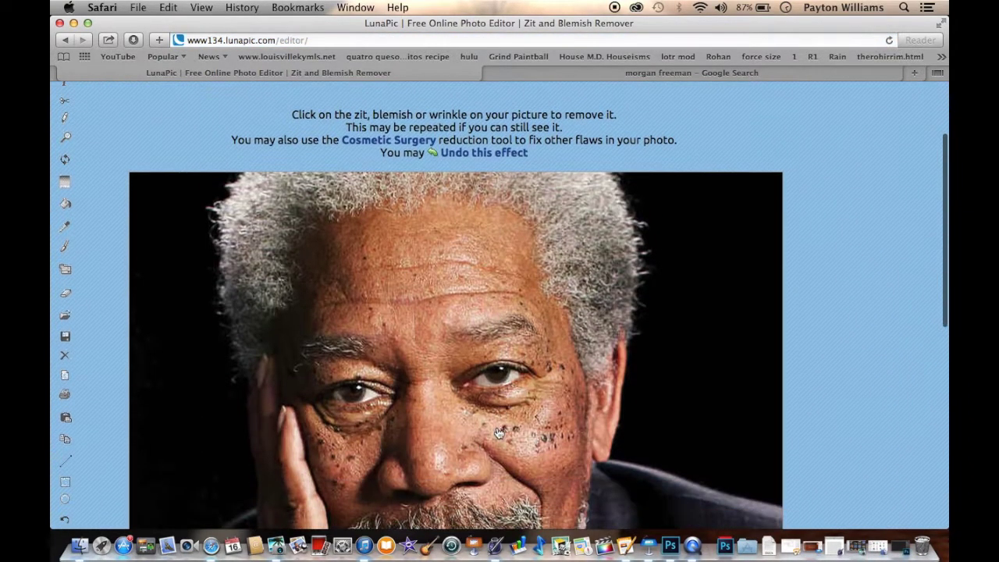
click(502, 431)
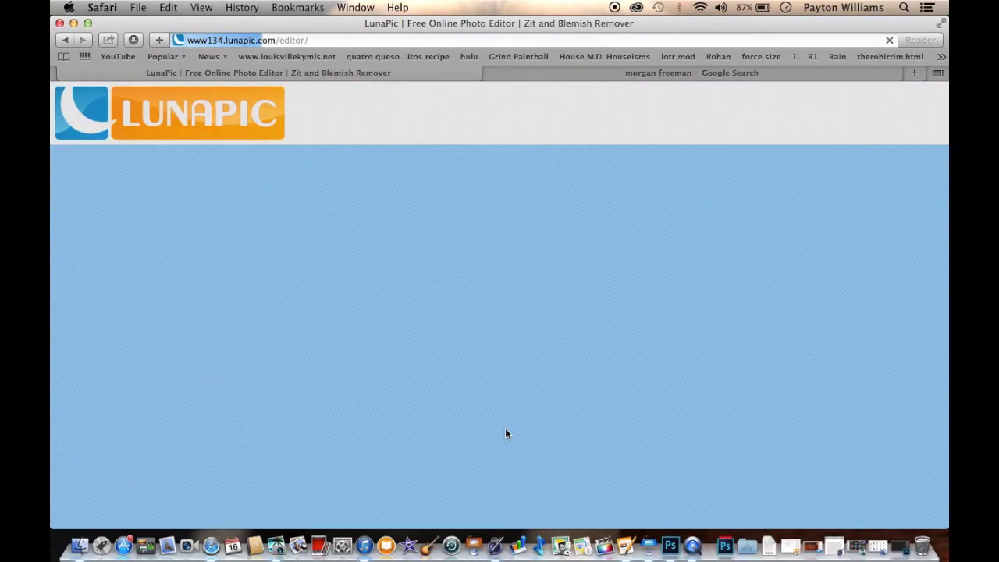
scroll(505, 433, down, 3)
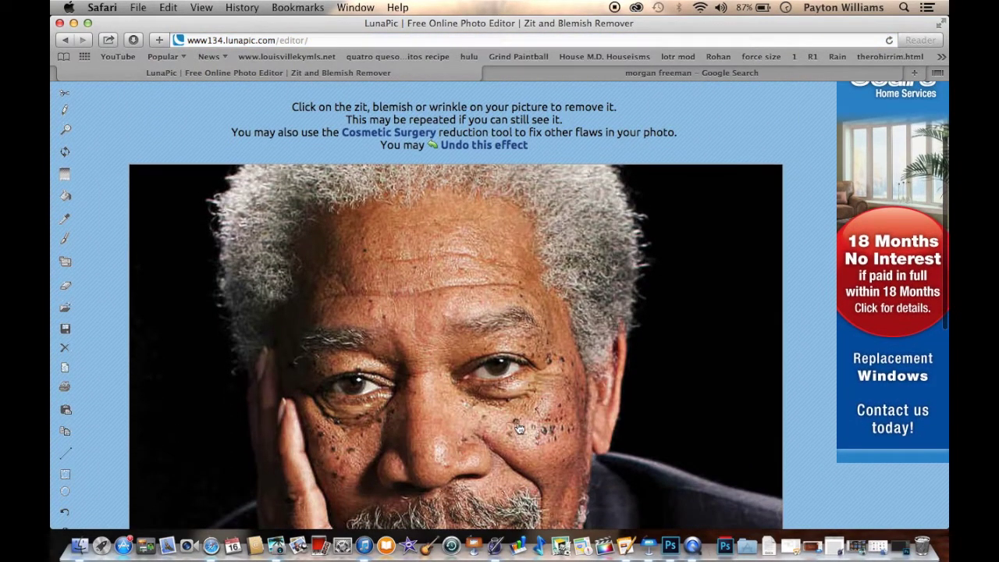
click(518, 426)
scroll(517, 427, down, 3)
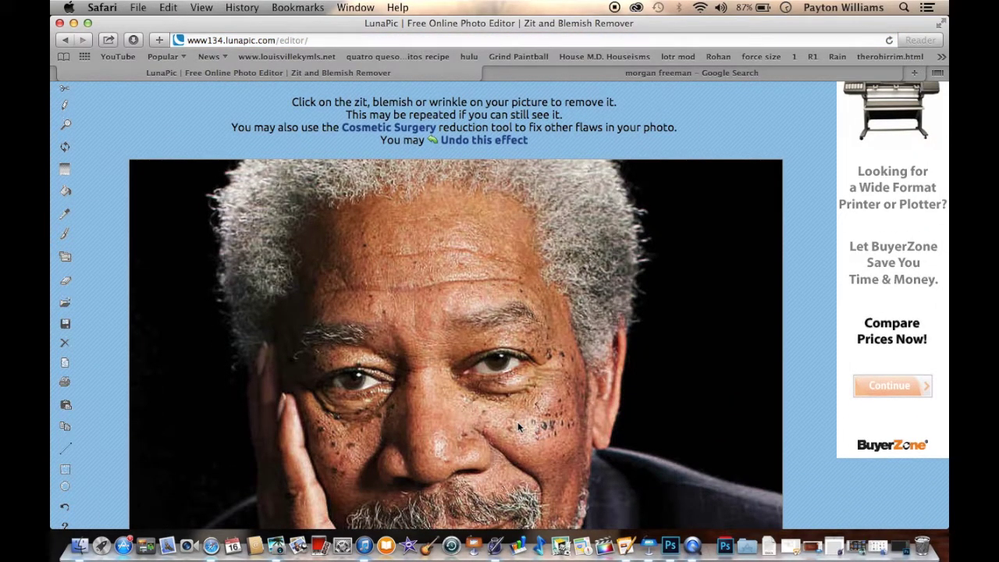
scroll(468, 312, up, 3)
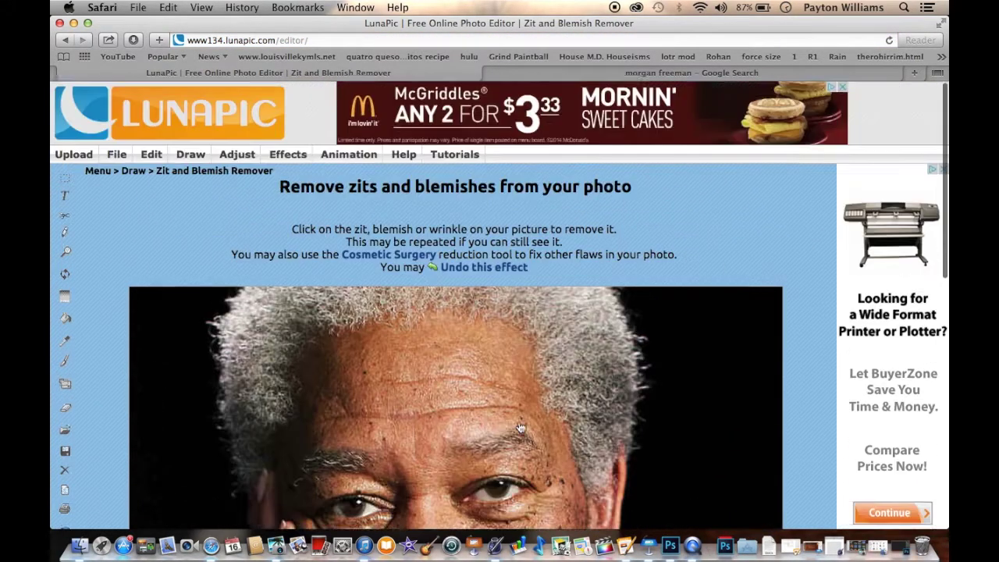
mouse_move(190, 159)
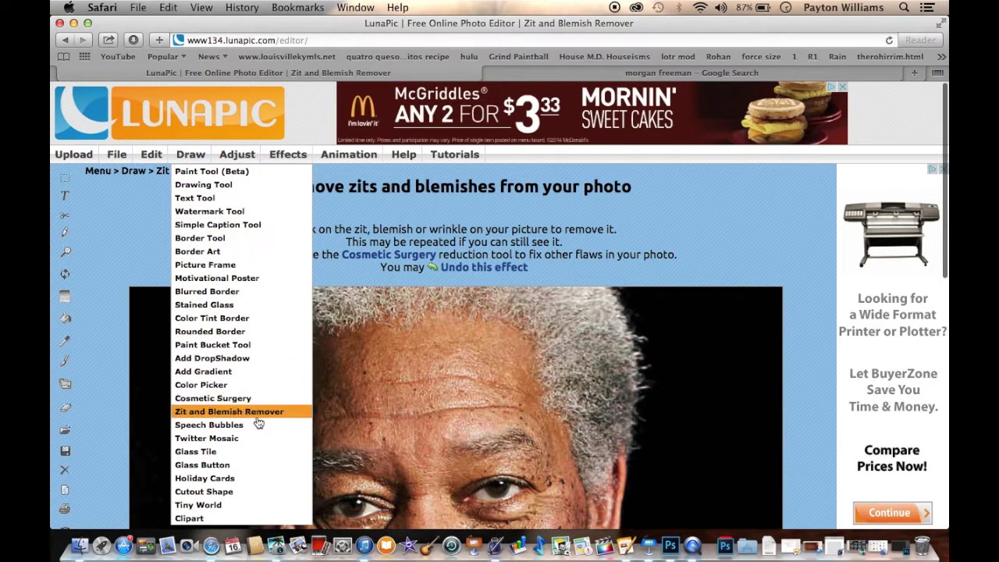
scroll(257, 420, down, 3)
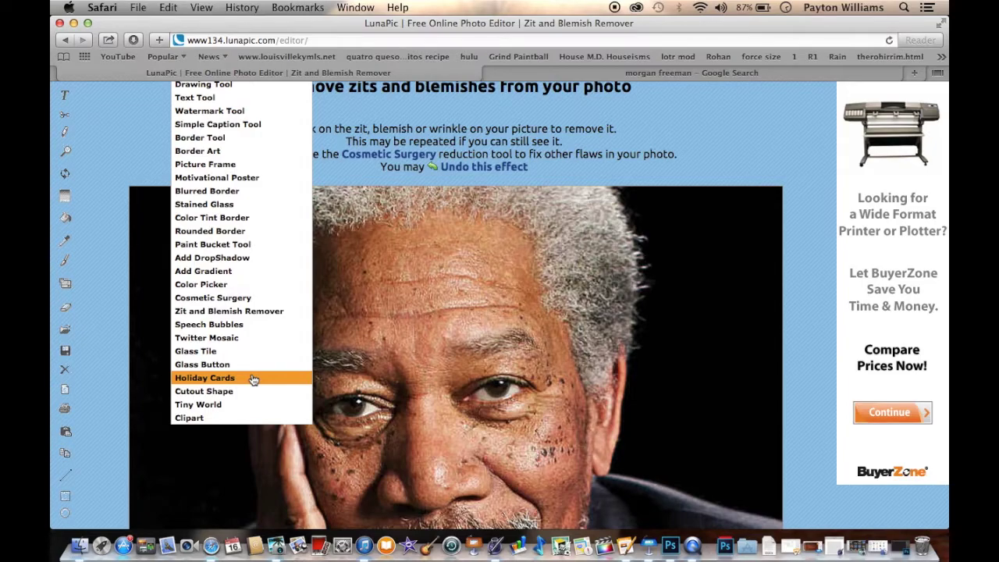
scroll(252, 379, up, 3)
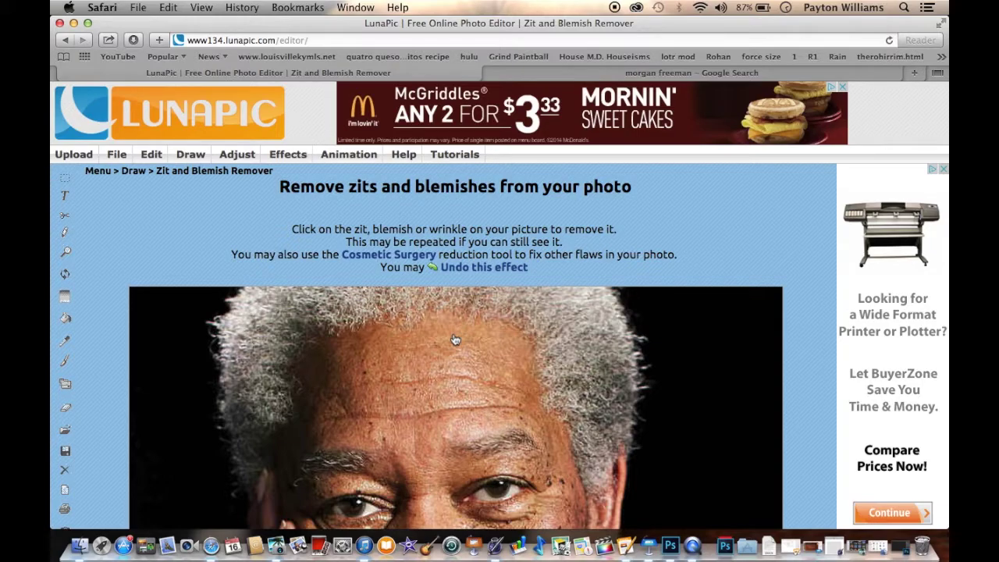
Open the B&W w/ Colored Eyes tutorial and read through its steps for tinting eyes in a black and white image
mouse_move(451, 154)
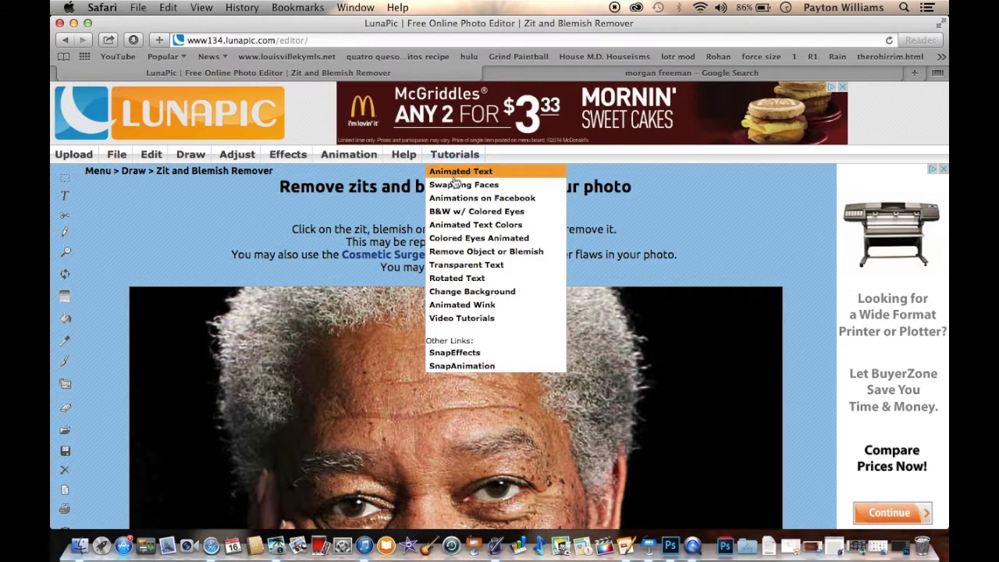
click(451, 212)
scroll(419, 332, down, 5)
scroll(396, 365, down, 3)
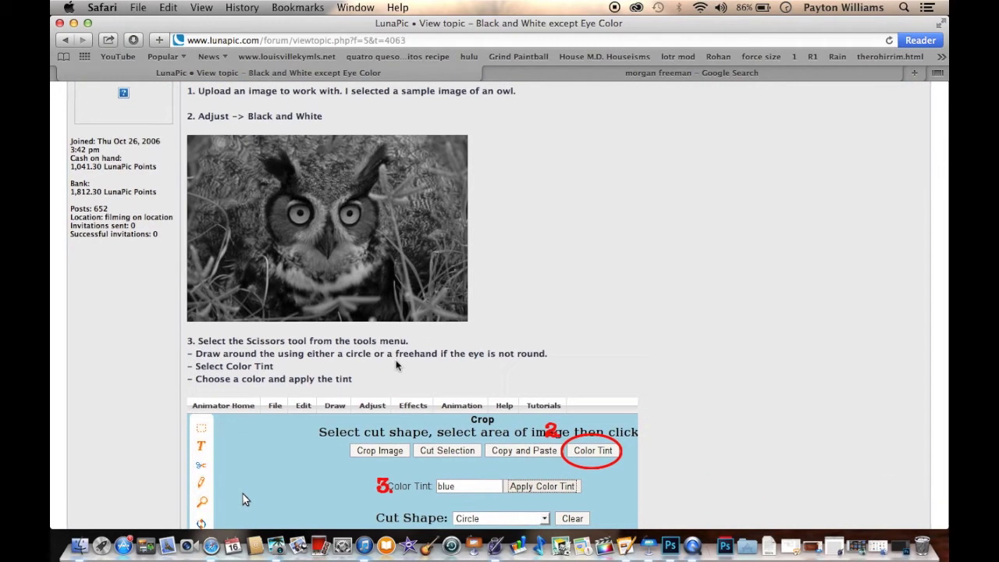
scroll(396, 364, down, 1)
scroll(395, 364, down, 5)
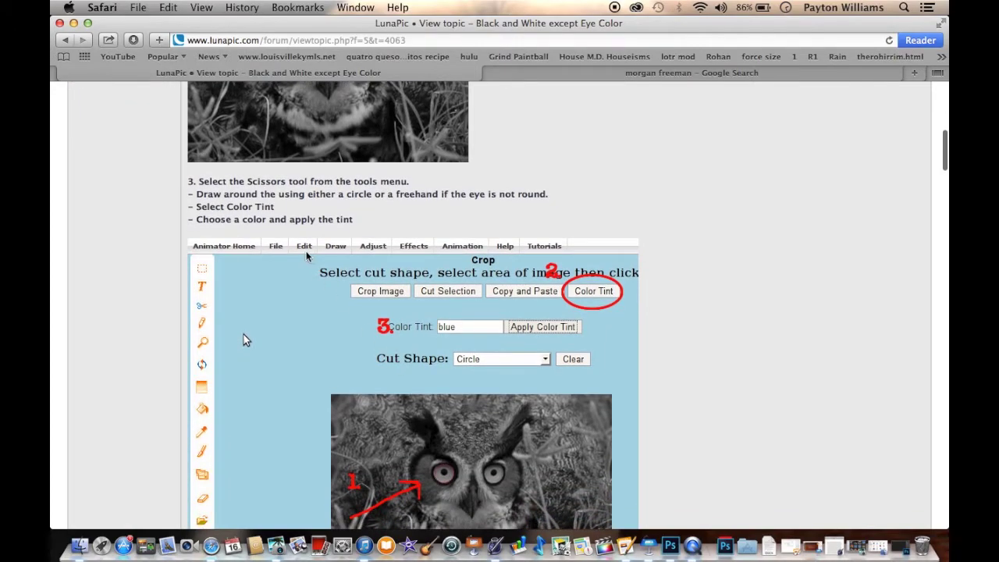
scroll(305, 254, down, 8)
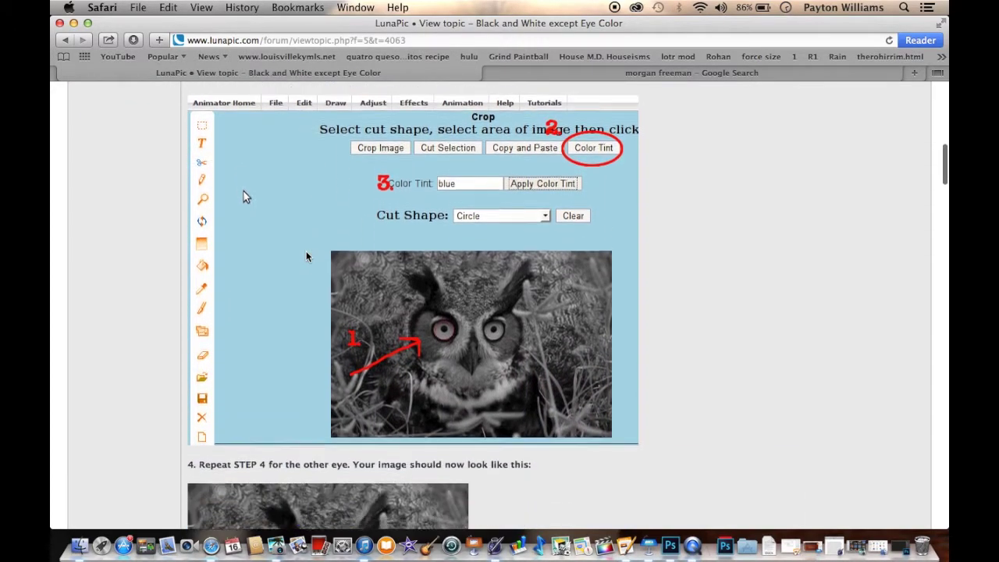
scroll(305, 256, down, 7)
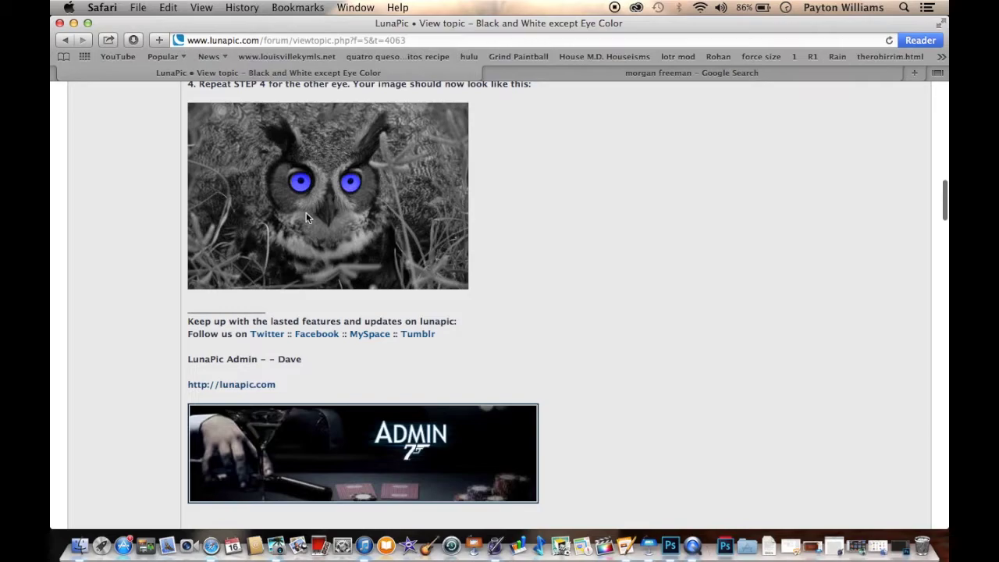
scroll(306, 218, up, 15)
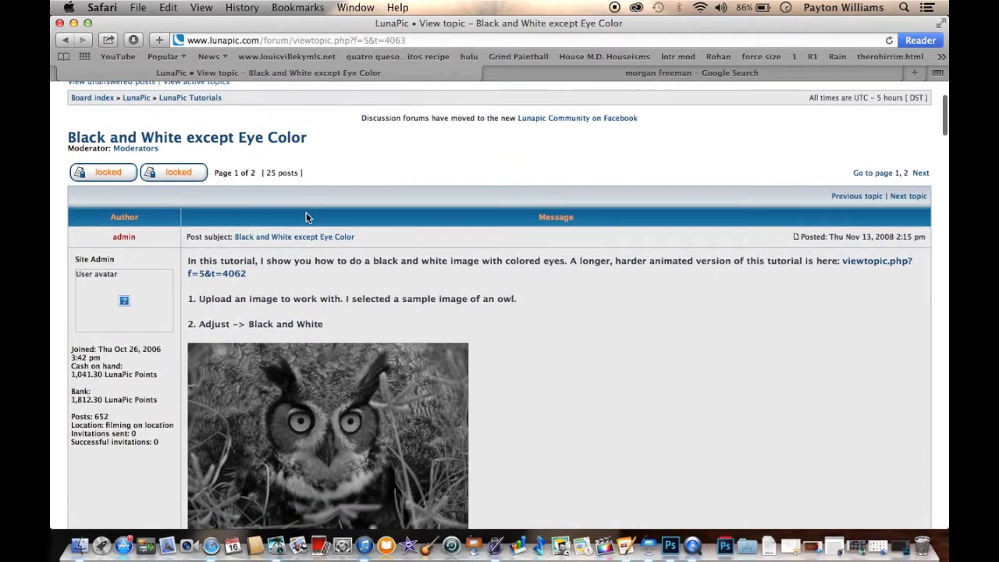
Go back to the portrait in the editor and convert it to black and white
scroll(305, 212, left, 5)
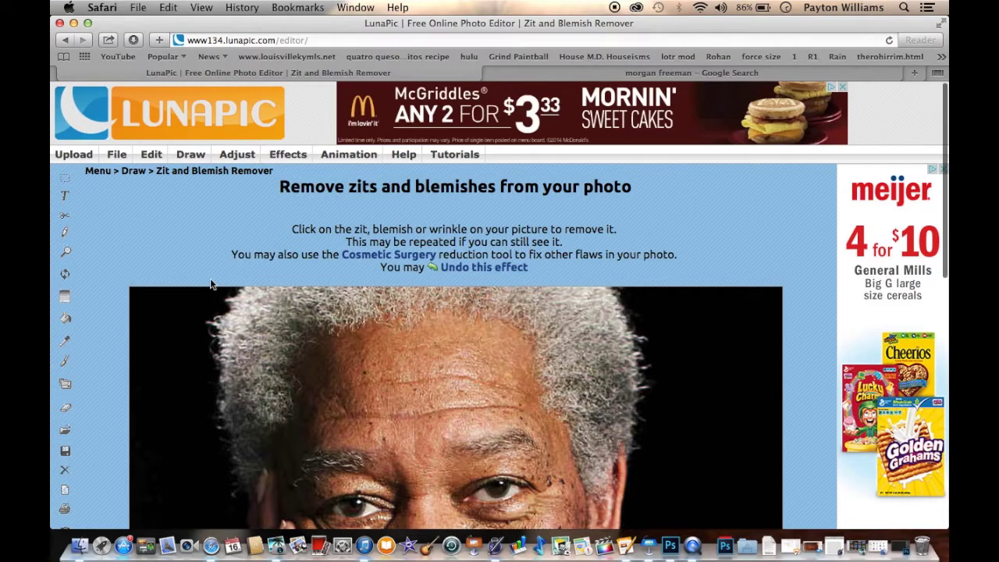
scroll(210, 285, down, 5)
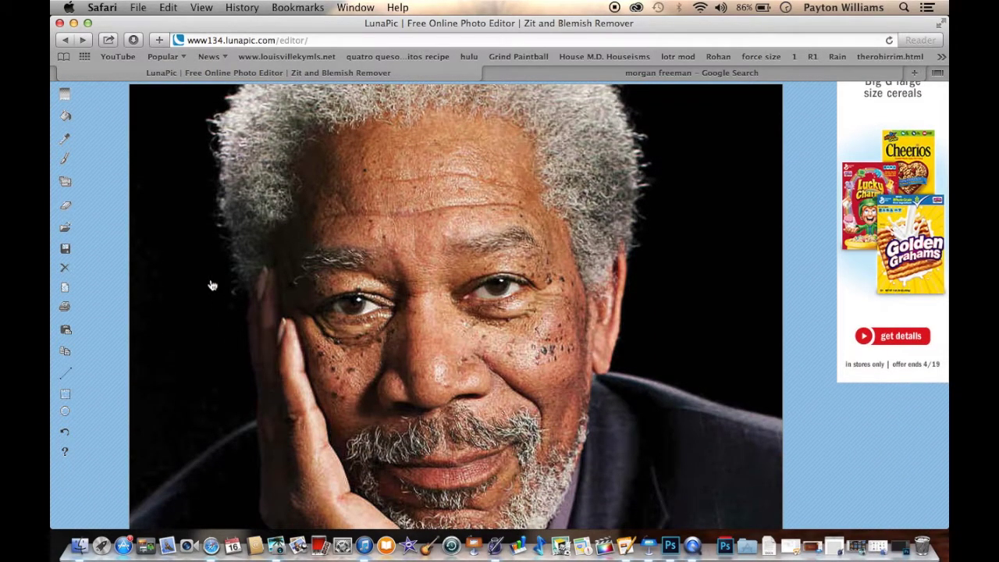
scroll(210, 285, up, 5)
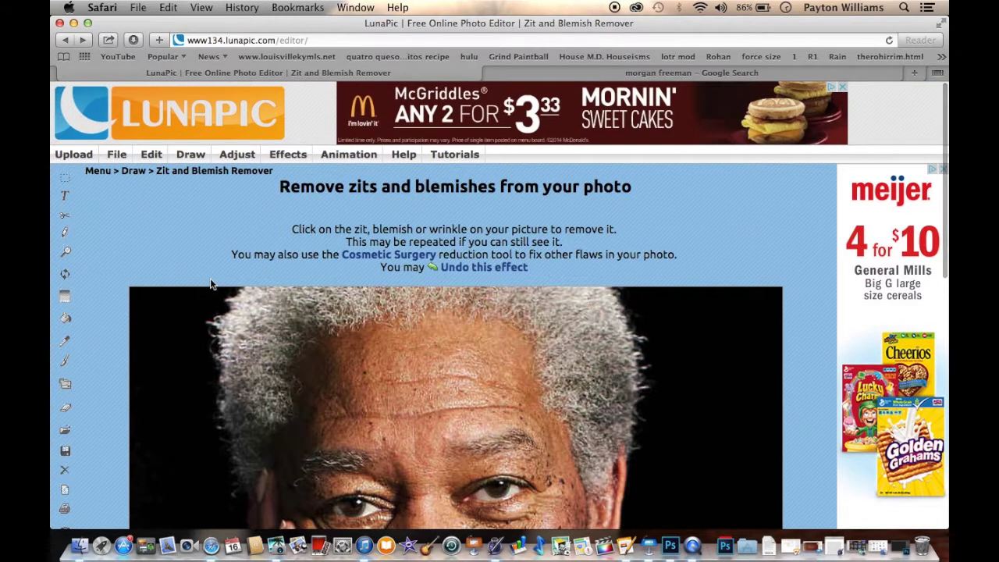
mouse_move(187, 158)
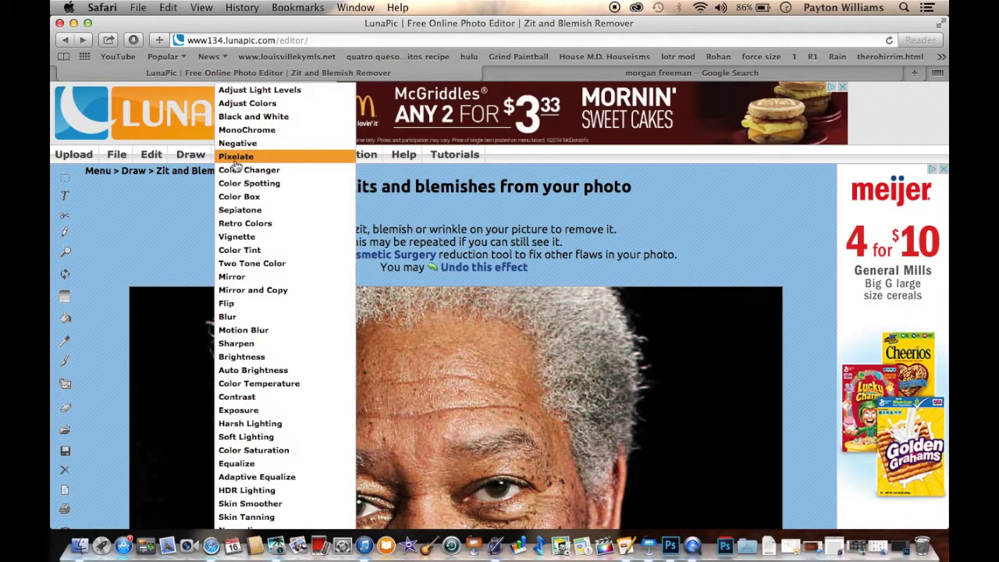
mouse_move(233, 156)
click(250, 120)
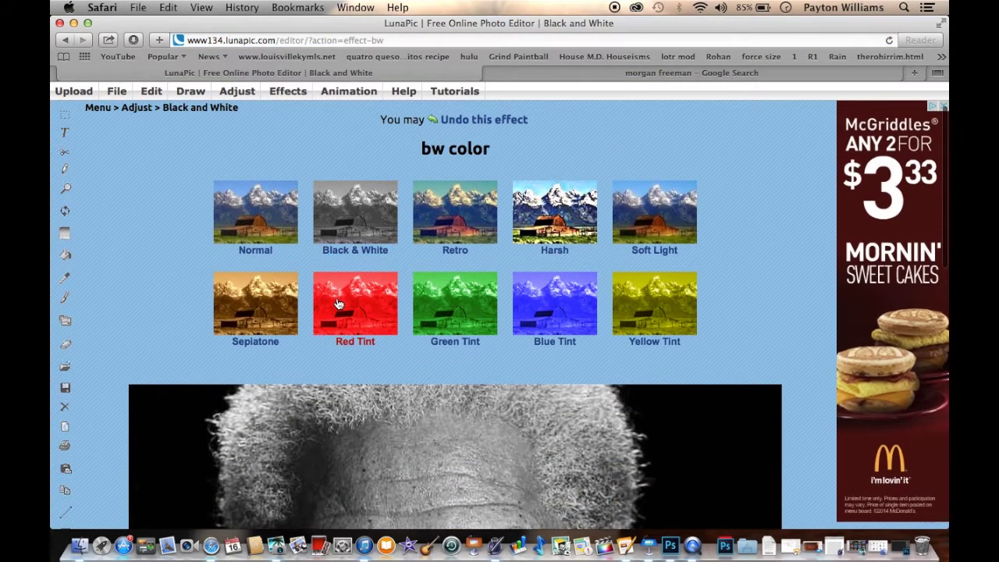
scroll(336, 296, down, 10)
scroll(336, 296, up, 15)
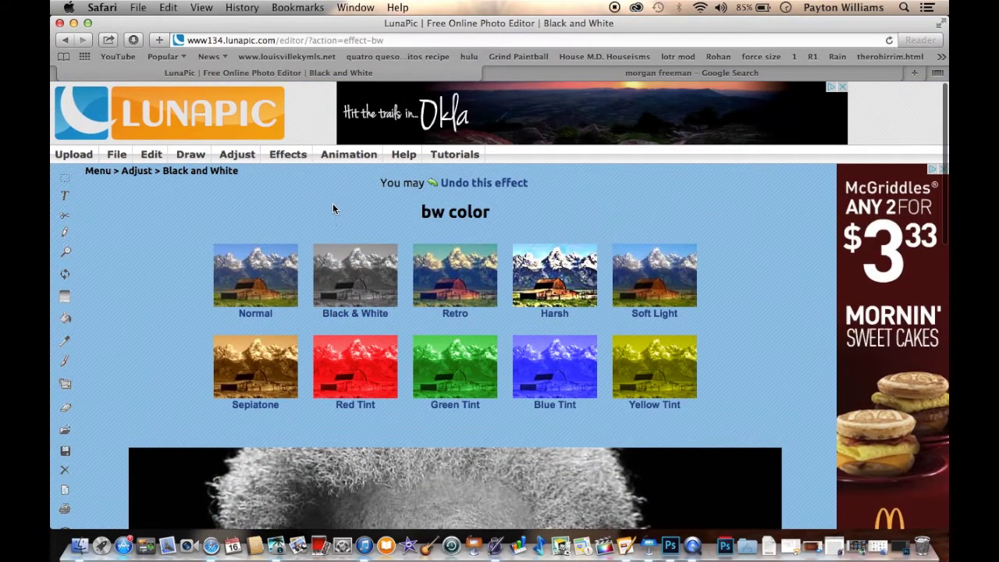
Select the iris of the eye on the portrait's left side with the scissors tool's Circle shape
click(63, 218)
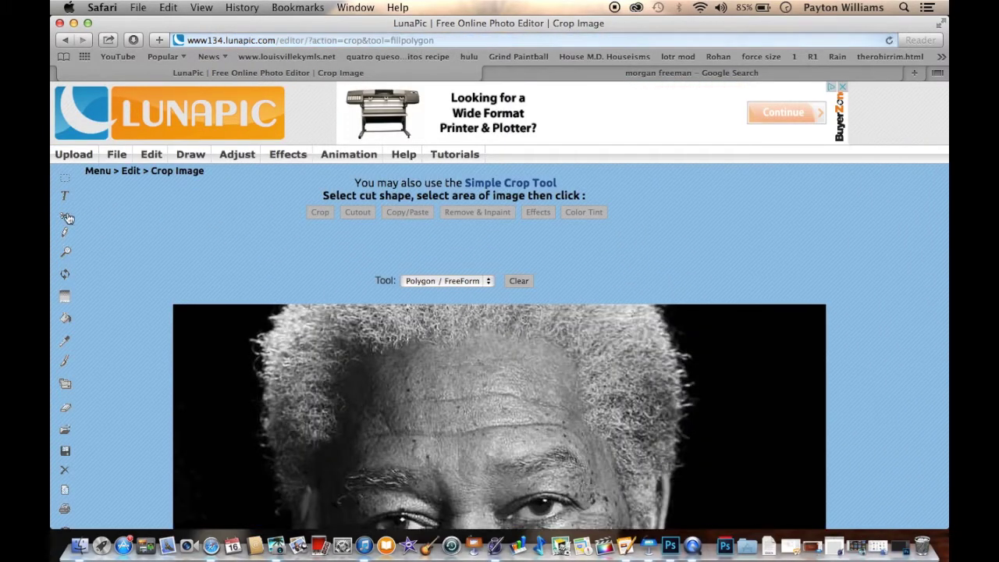
mouse_move(151, 155)
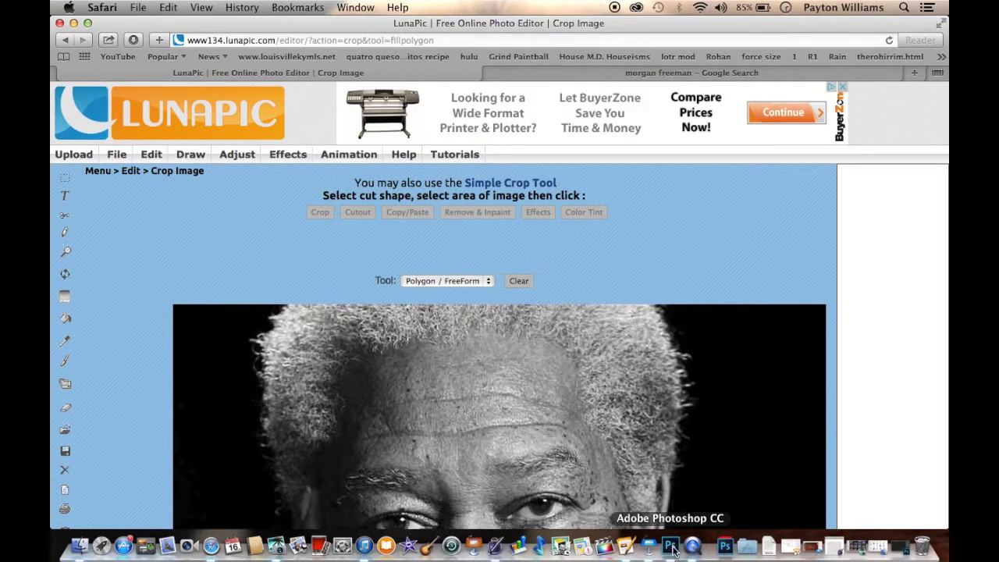
click(487, 286)
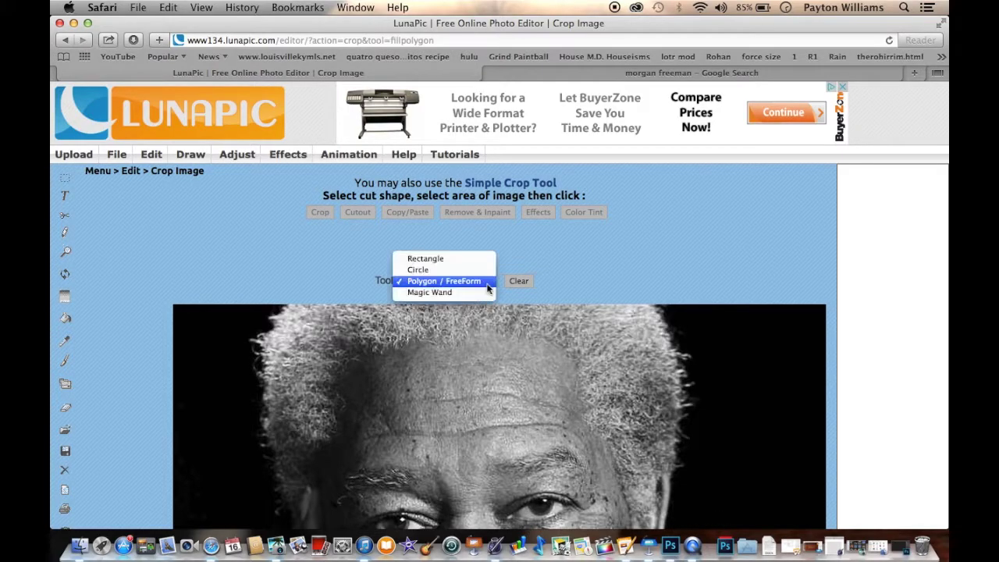
click(485, 272)
scroll(375, 394, down, 4)
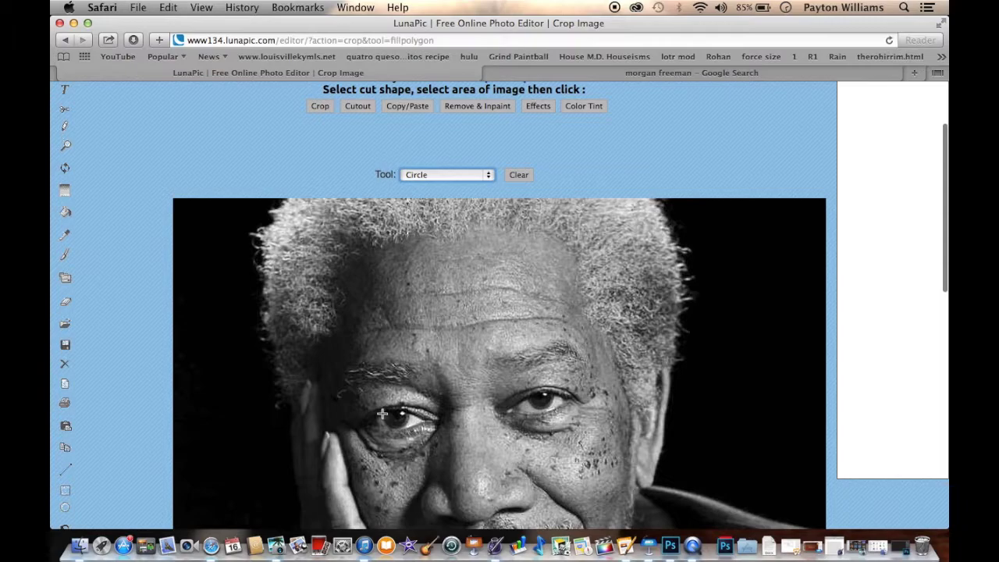
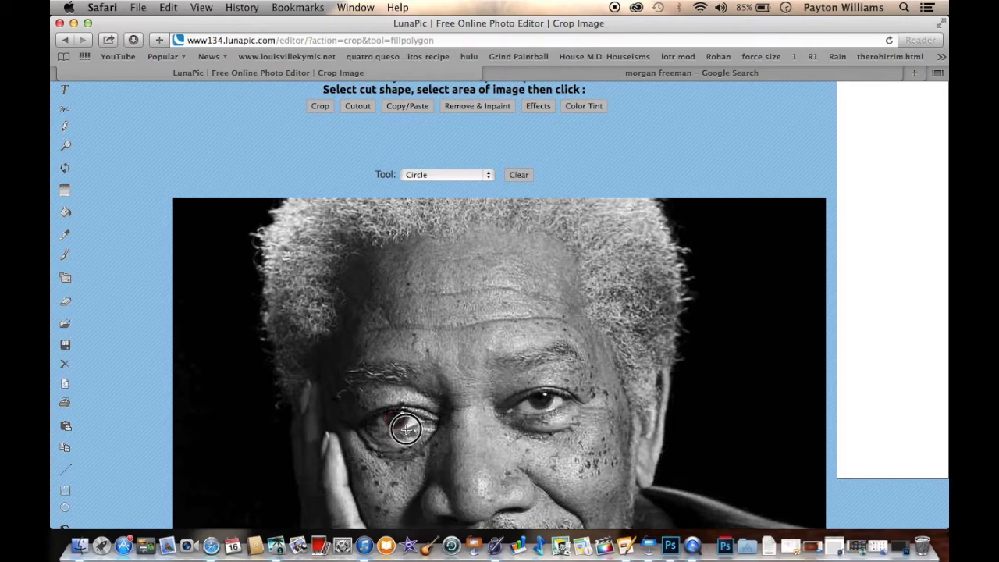
mouse_move(406, 429)
mouse_down()
mouse_move(383, 413)
mouse_move(411, 427)
mouse_up()
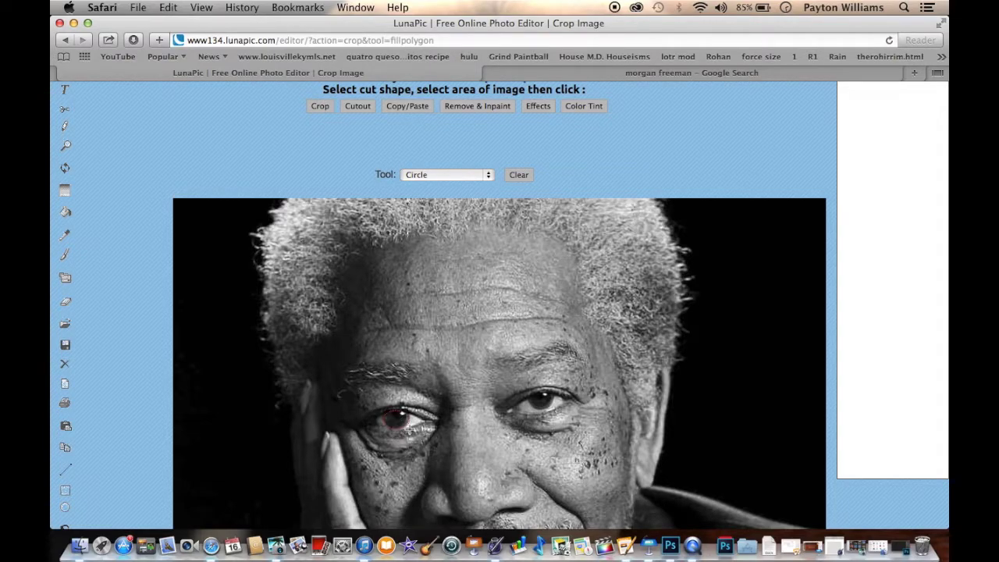
Set the color tint to blue and apply it to the selected iris
click(601, 104)
scroll(405, 396, down, 2)
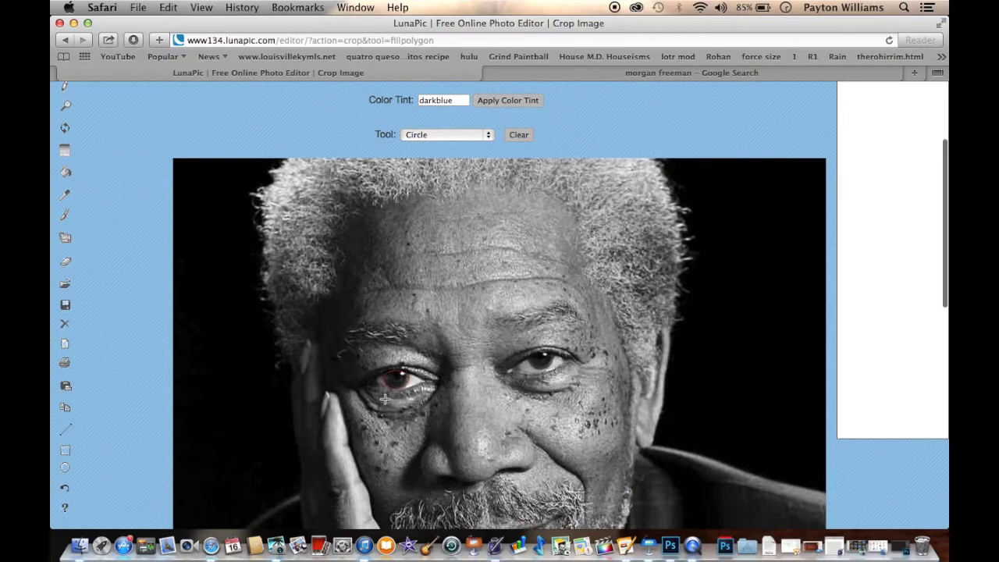
scroll(471, 197, up, 3)
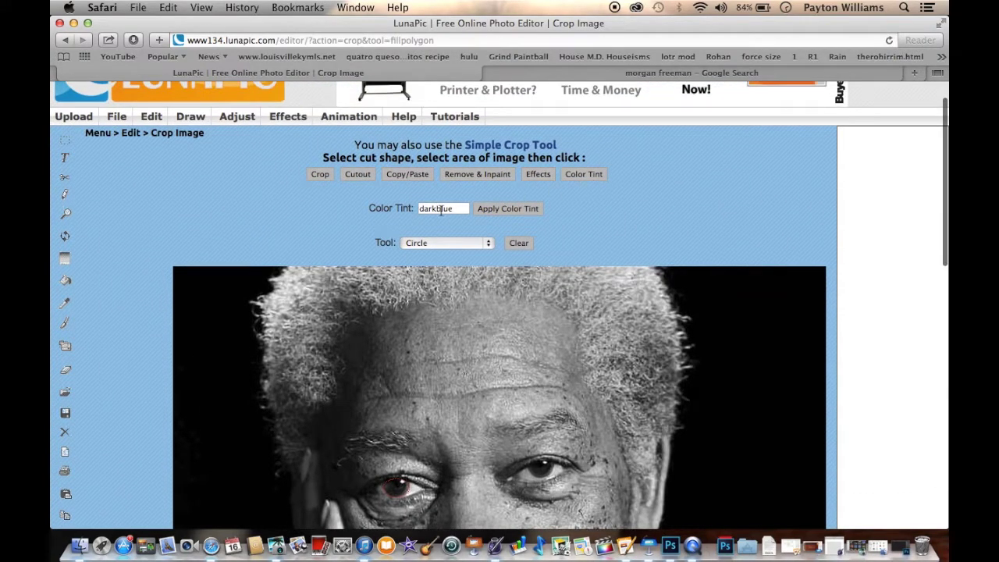
click(438, 207)
key(BackSpace)
key(BackSpace)
key(BackSpace)
key(BackSpace)
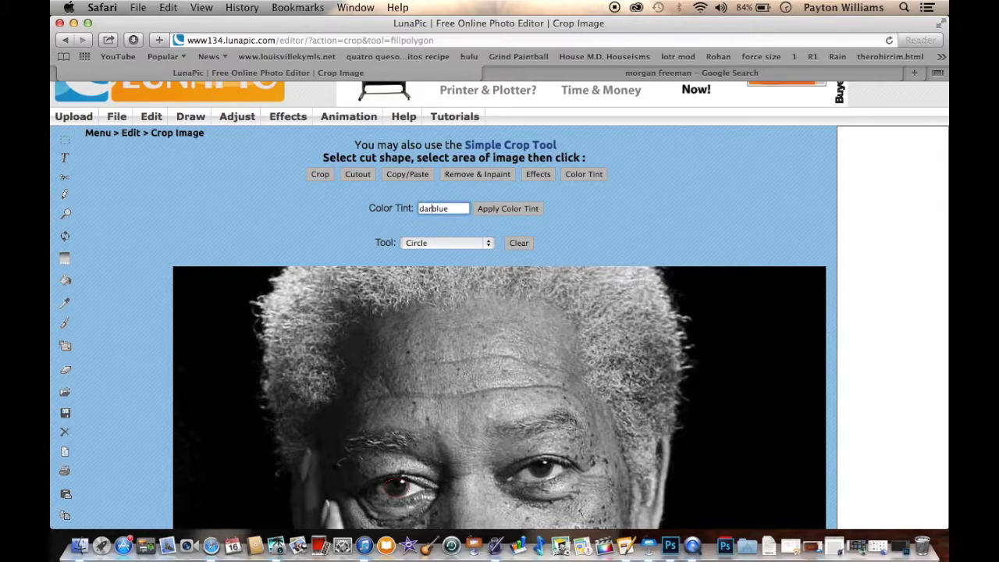
click(532, 208)
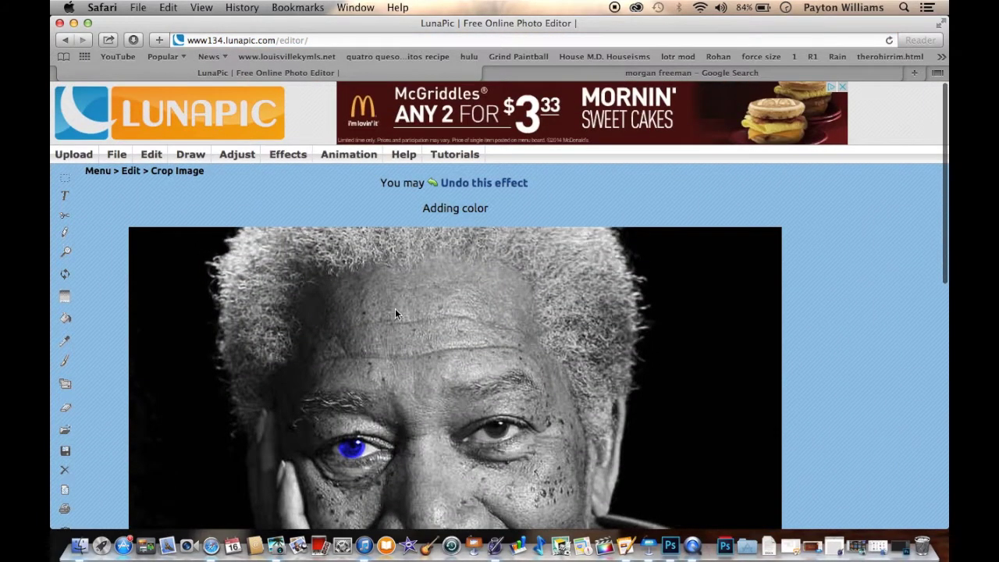
scroll(199, 296, down, 3)
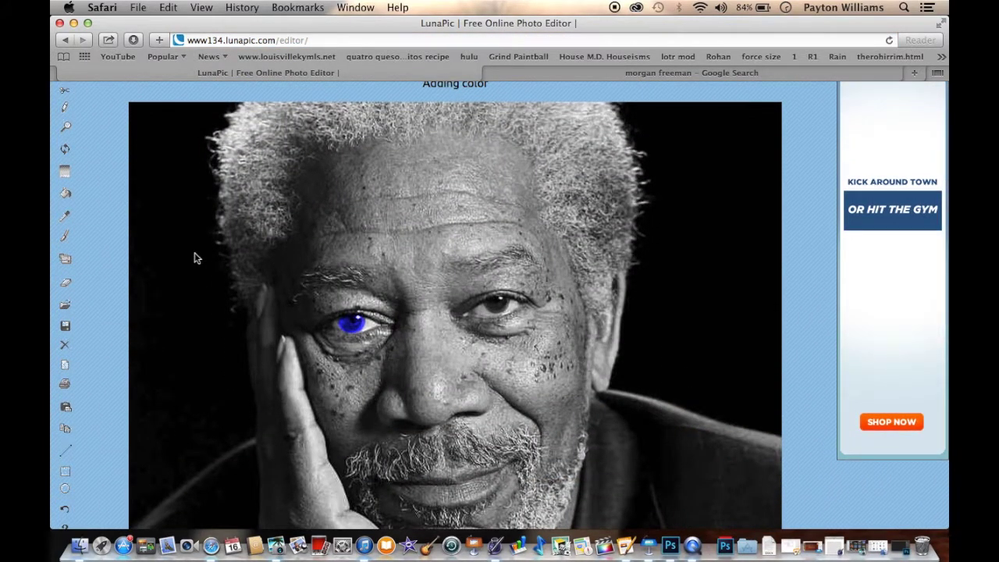
scroll(195, 258, up, 1)
scroll(193, 253, up, 3)
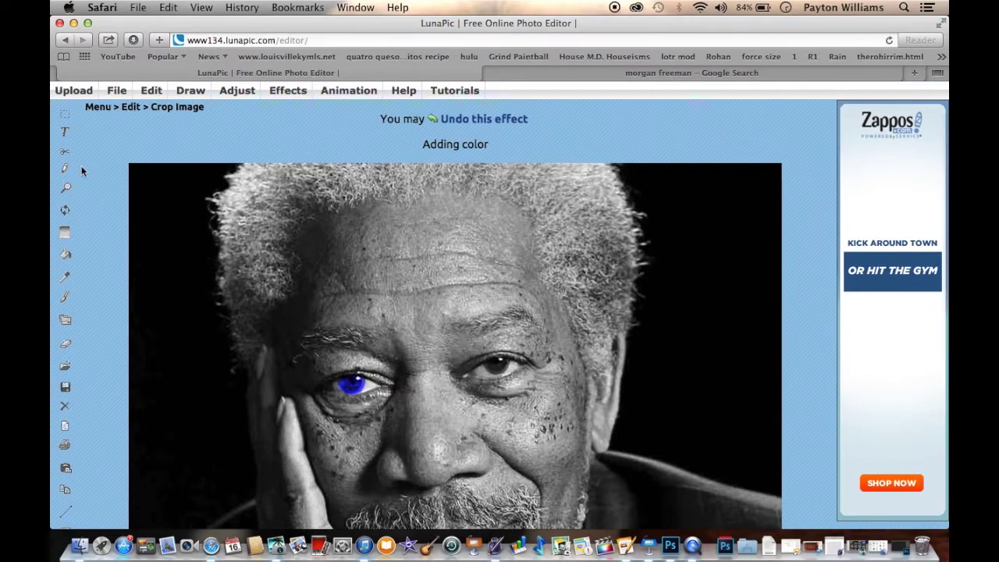
Select the iris of the eye on the portrait's right side with the scissors tool's Circle shape
click(69, 156)
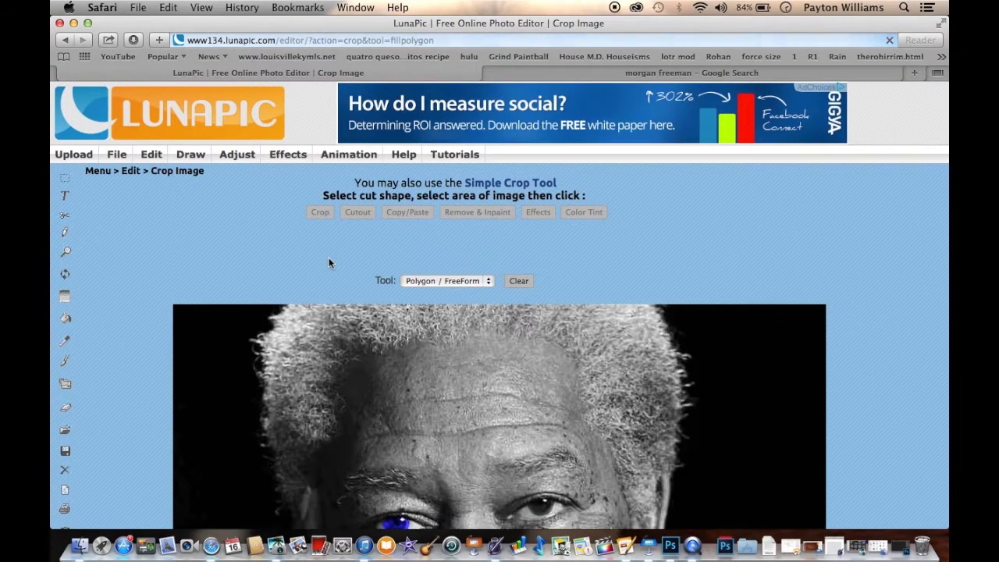
scroll(328, 263, down, 3)
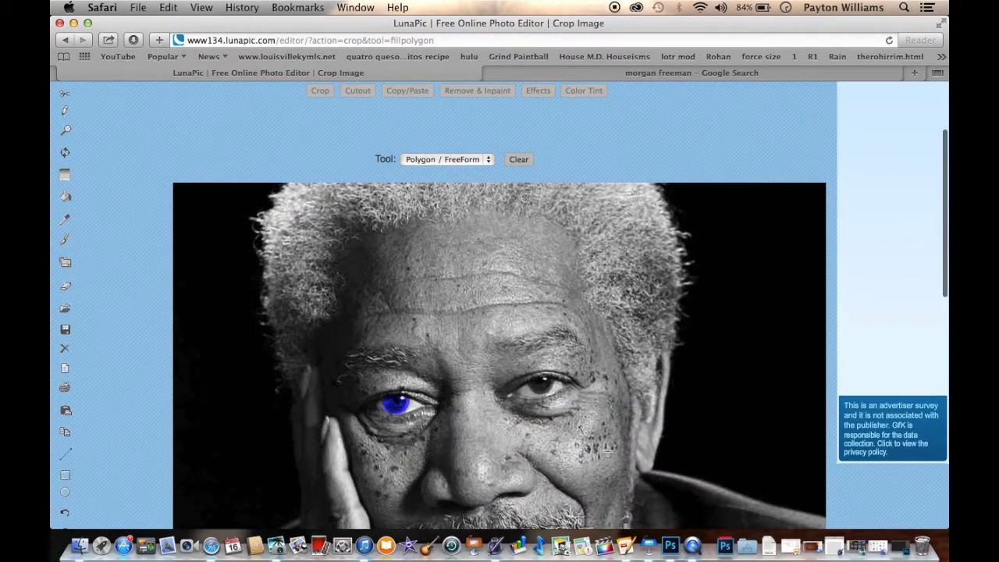
click(481, 159)
click(479, 148)
drag(530, 377, 554, 397)
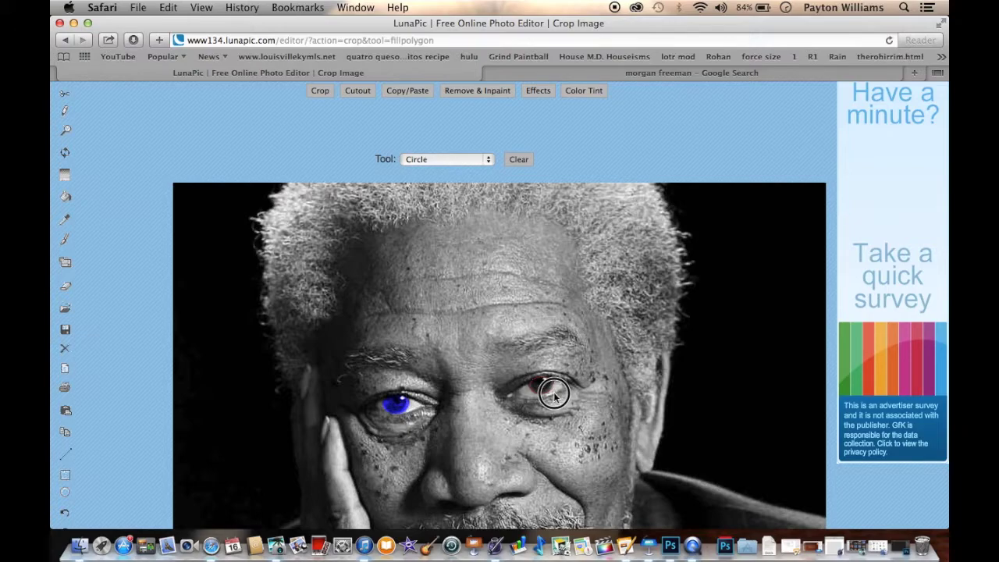
click(553, 394)
Change the color tint from the preset to blue and apply it to the selected right-side iris
click(575, 91)
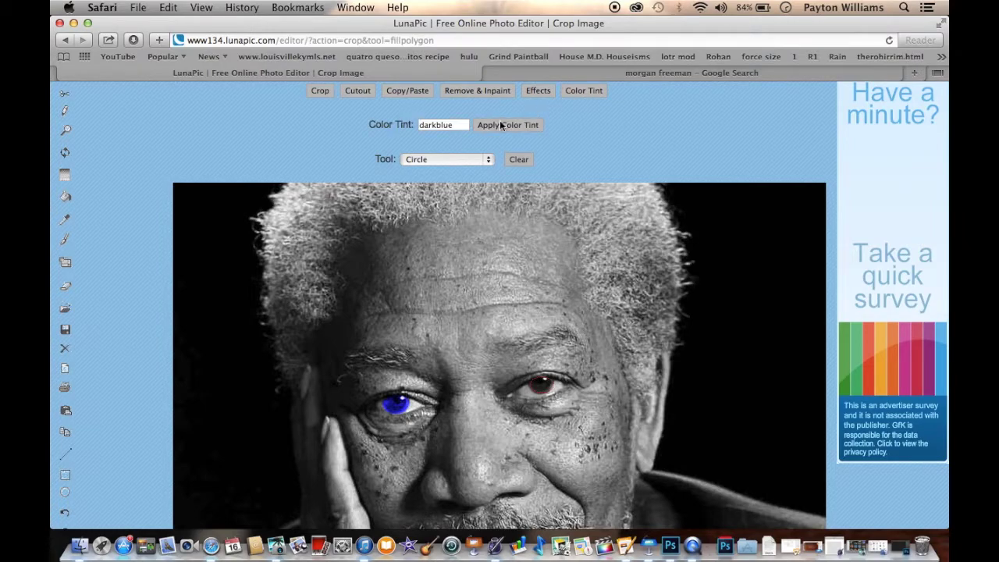
double_click(432, 125)
click(432, 124)
key(BackSpace)
key(BackSpace)
click(493, 127)
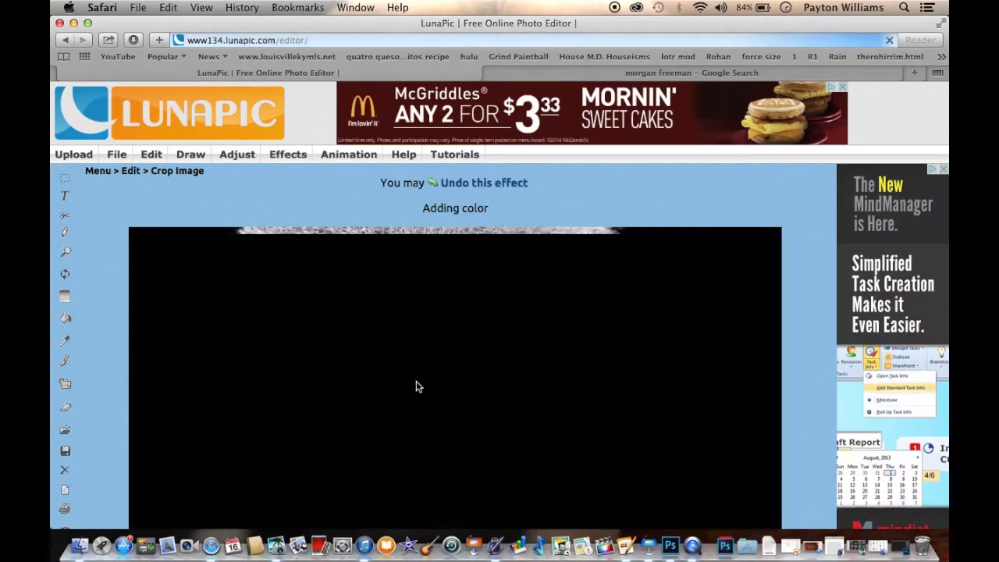
Look over the black and white portrait and examine the tint on both irises
scroll(416, 385, down, 5)
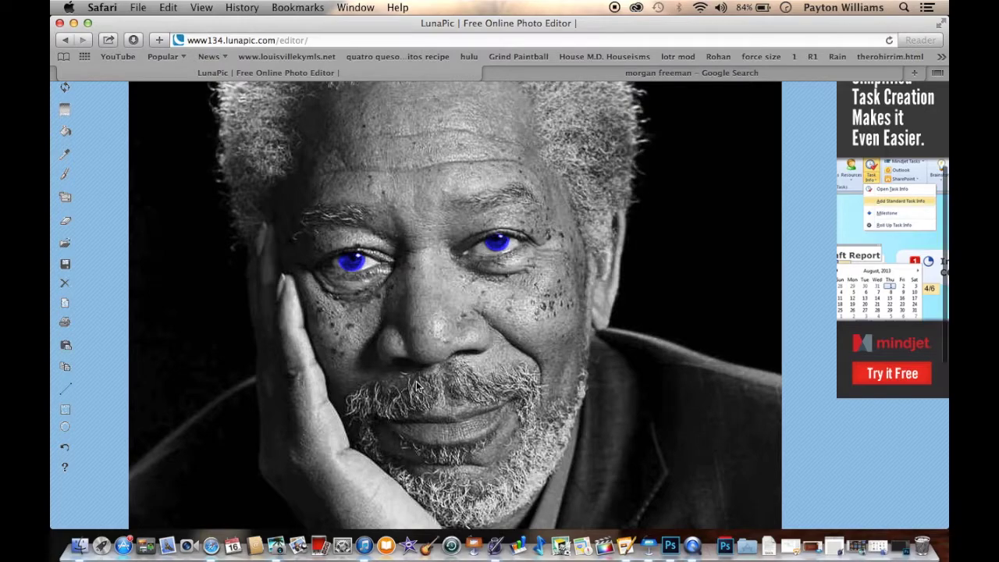
scroll(234, 267, up, 5)
click(190, 157)
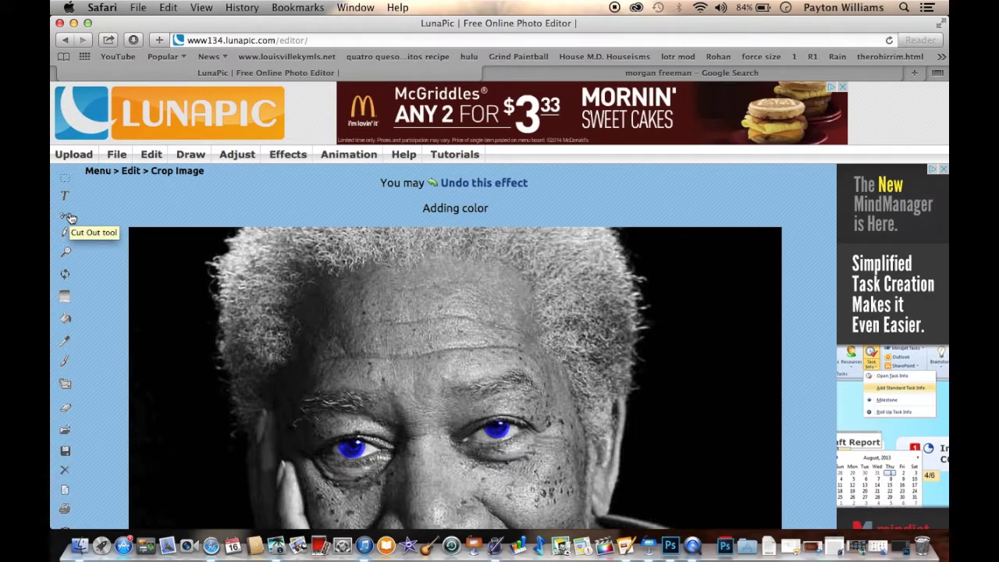
scroll(308, 224, down, 5)
scroll(308, 224, up, 4)
scroll(308, 224, down, 5)
scroll(308, 224, up, 1)
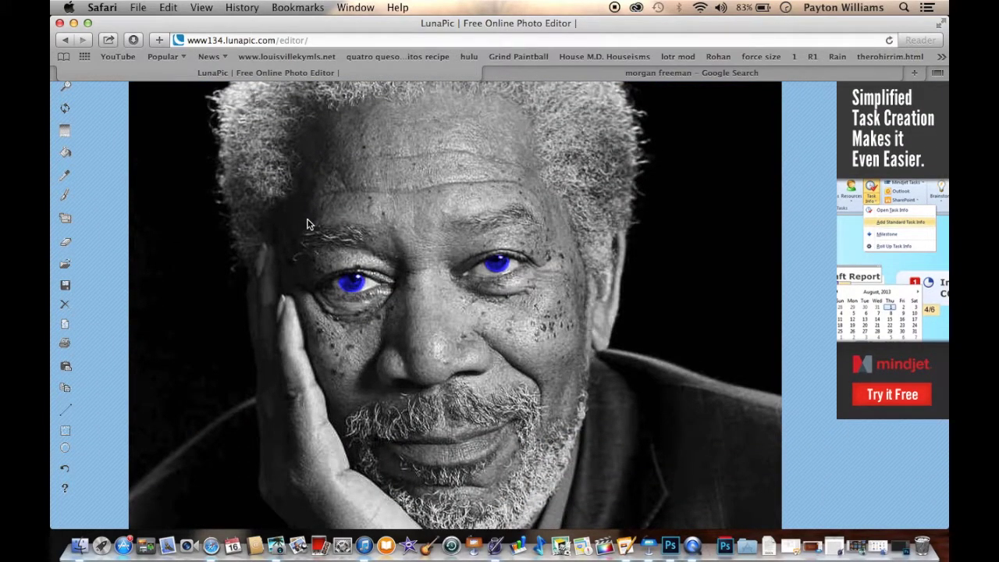
scroll(307, 224, up, 1)
scroll(307, 224, down, 1)
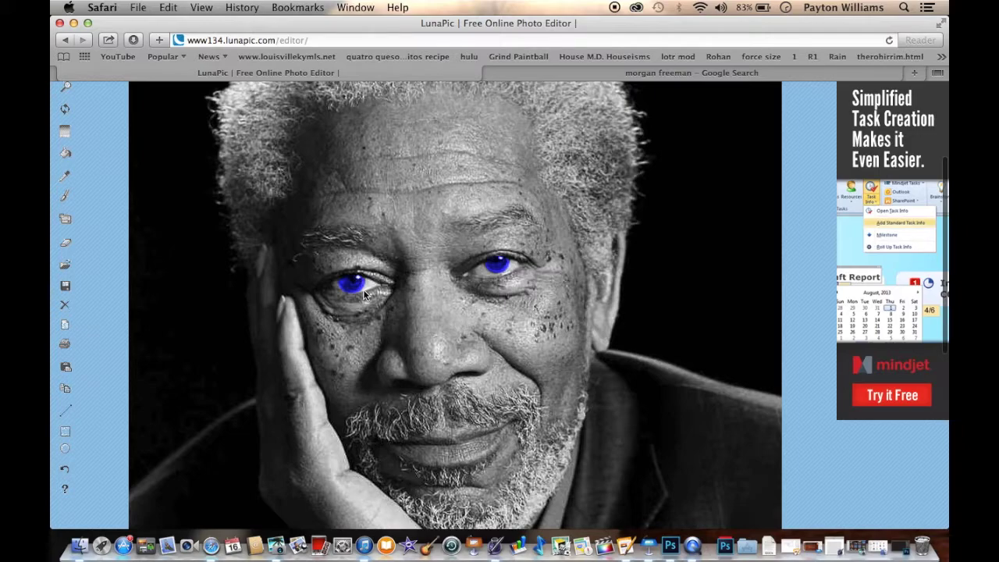
scroll(363, 295, up, 5)
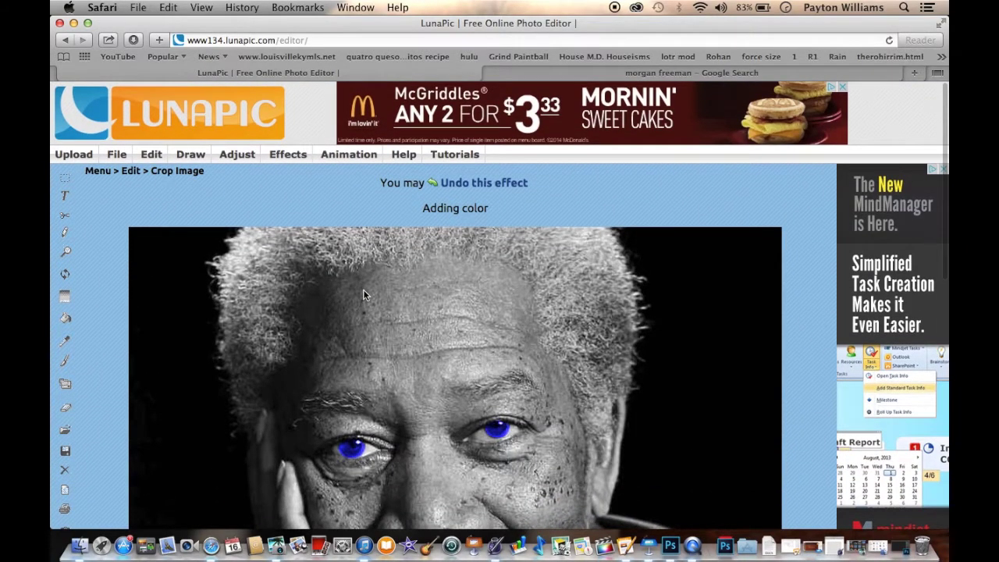
scroll(364, 295, down, 2)
Undo the last effect and restore the earliest color version of the portrait from the undo history list
mouse_move(462, 126)
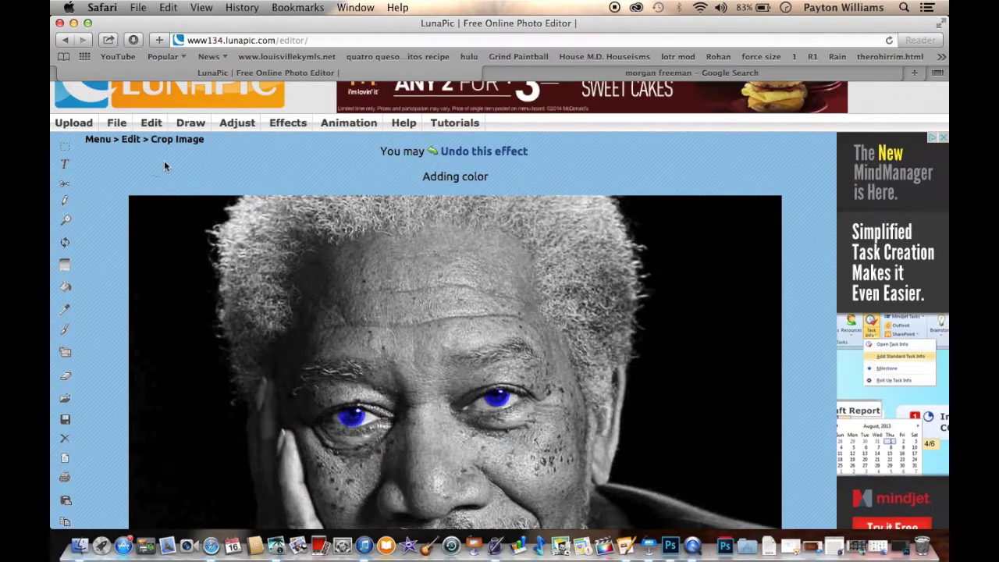
click(460, 151)
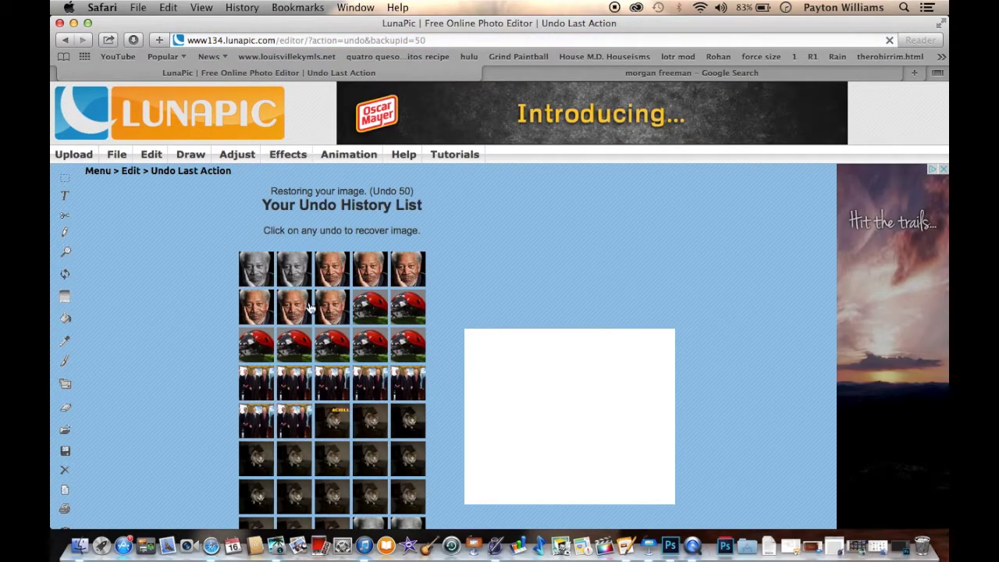
click(339, 305)
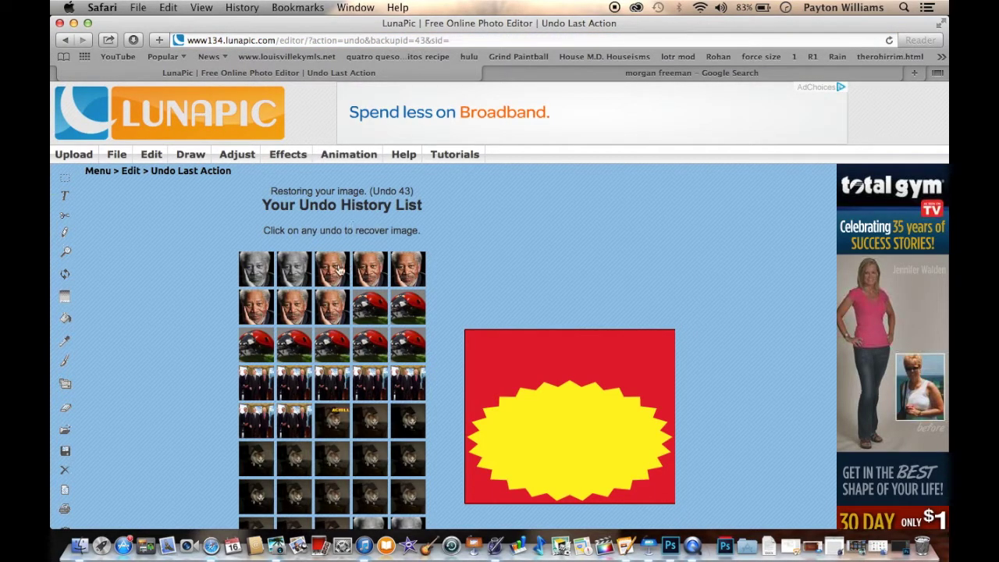
click(328, 306)
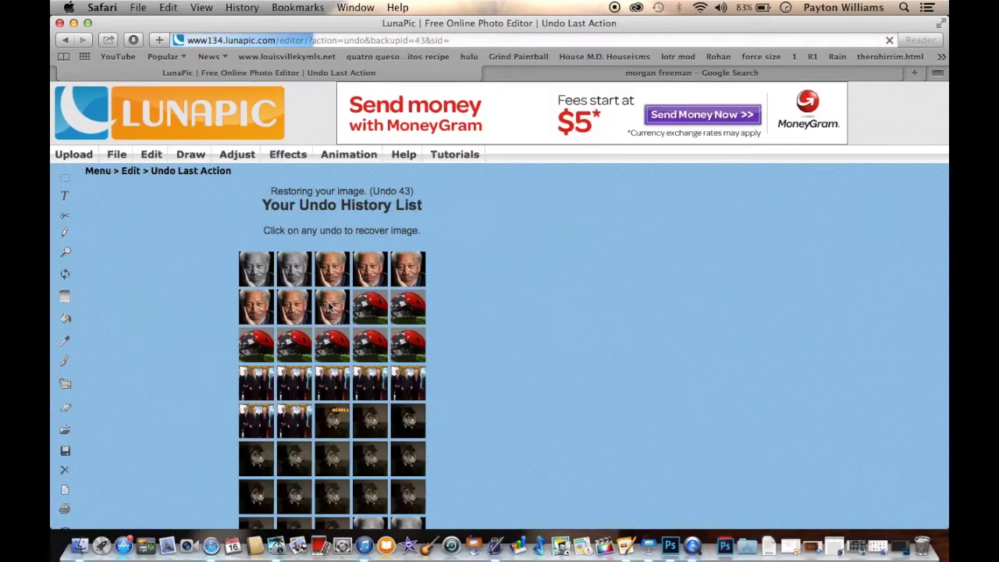
scroll(328, 306, down, 5)
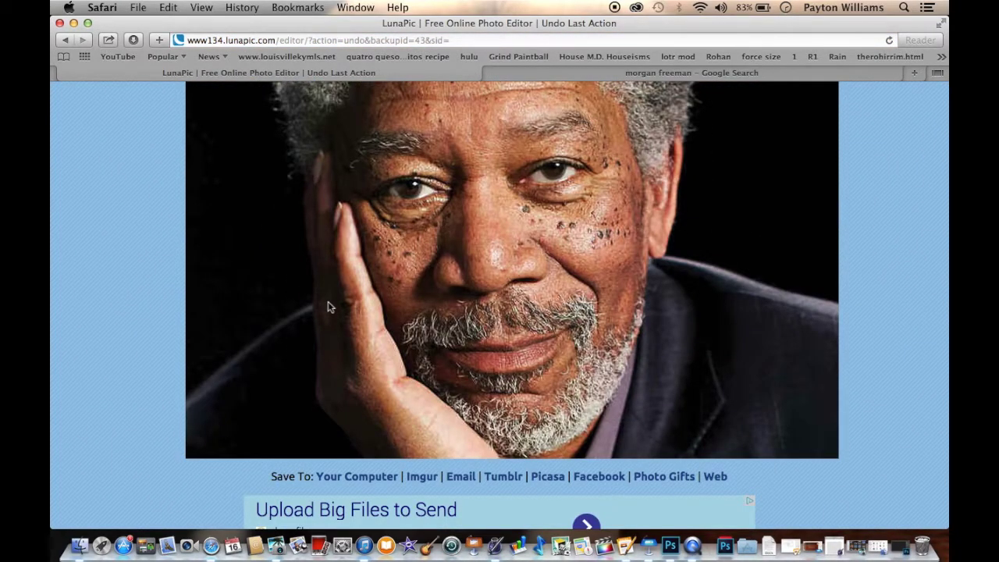
scroll(328, 306, up, 6)
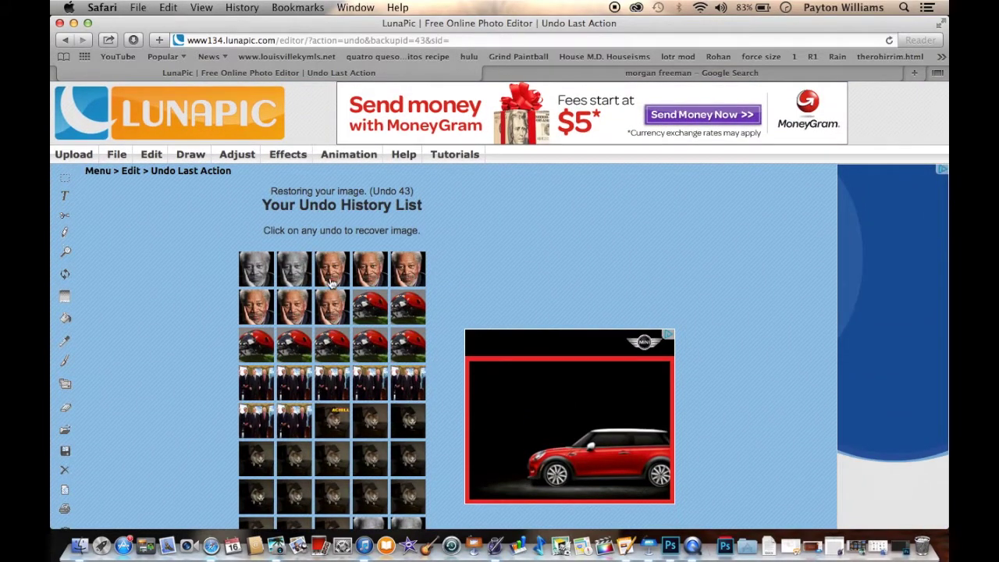
Open the animation settings' frame ordering for the portrait and start editing frame #0
mouse_move(347, 154)
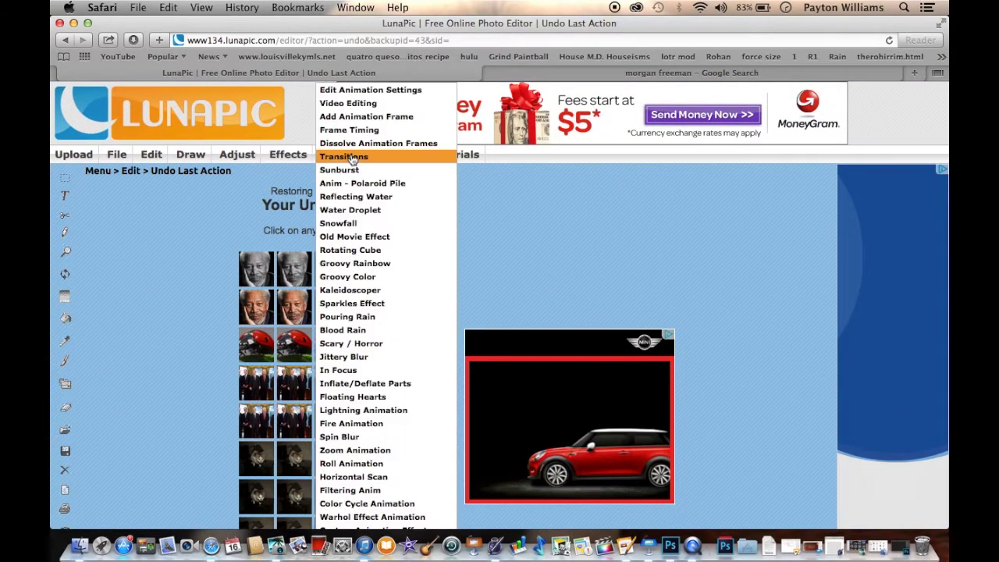
click(366, 92)
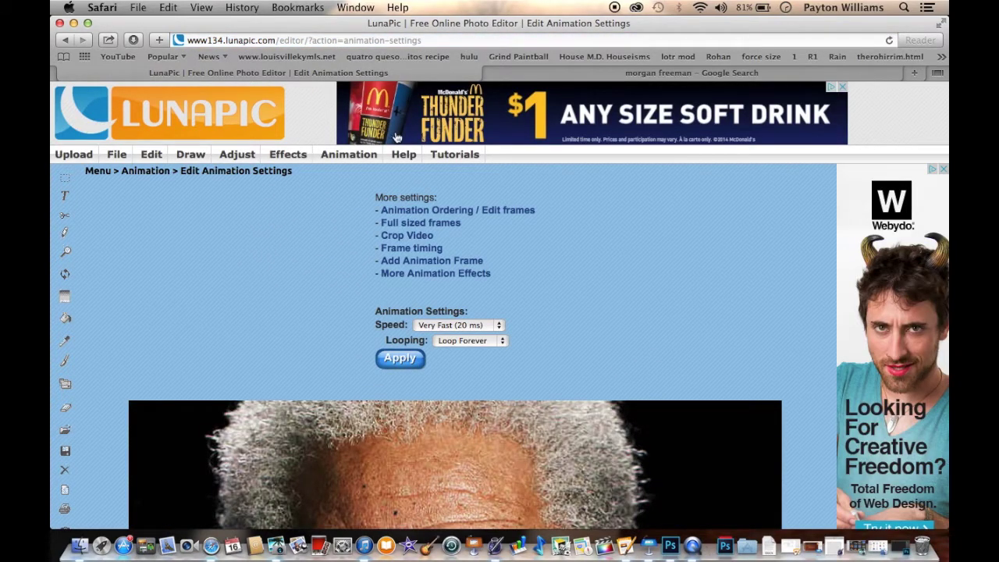
click(497, 210)
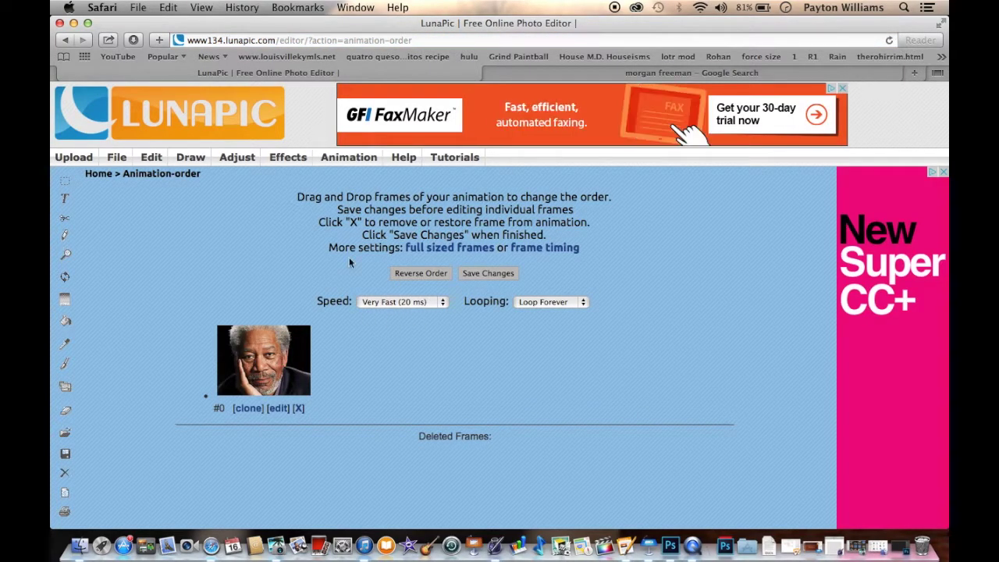
click(279, 408)
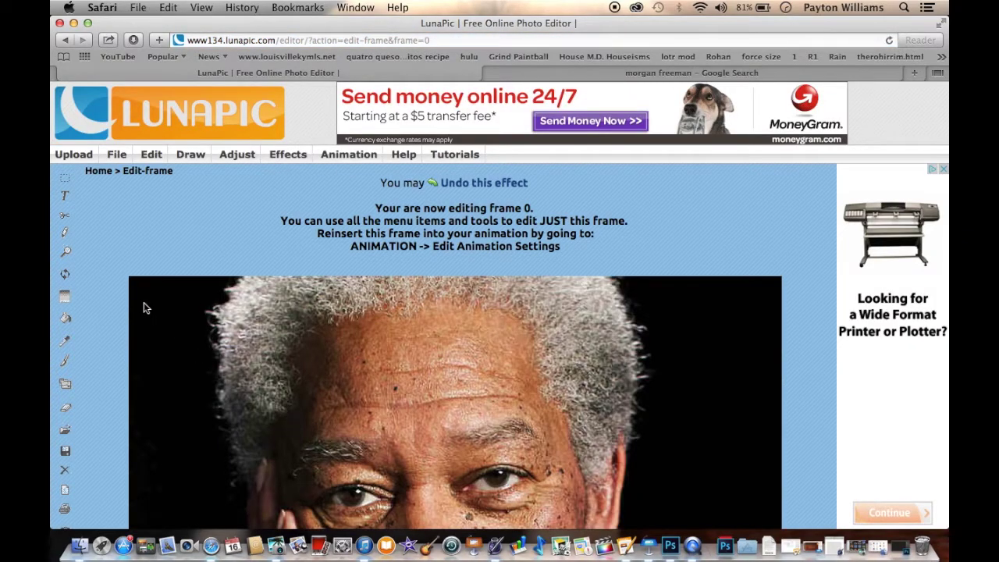
scroll(144, 307, down, 1)
scroll(143, 308, up, 1)
scroll(143, 308, down, 2)
scroll(144, 307, up, 2)
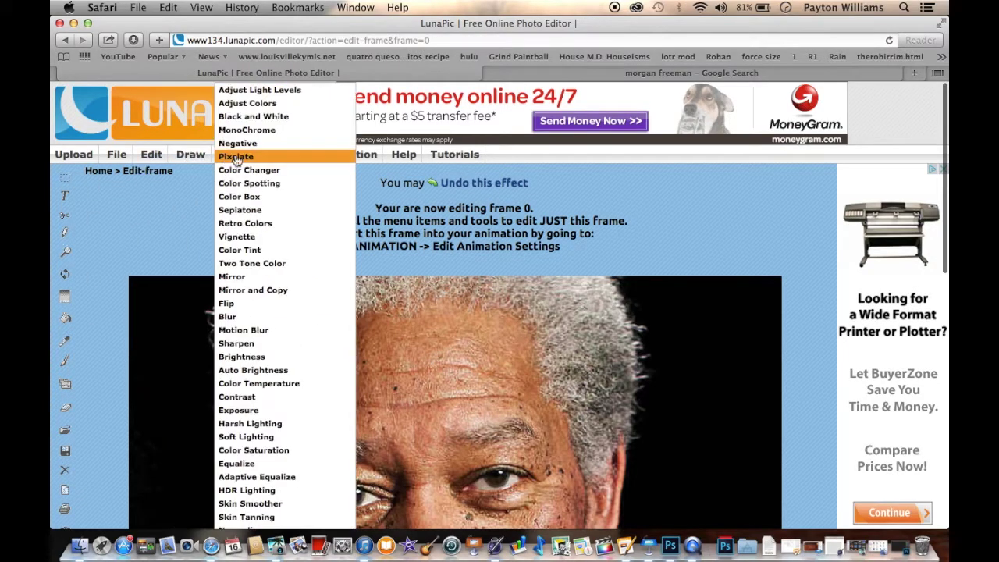
mouse_move(237, 153)
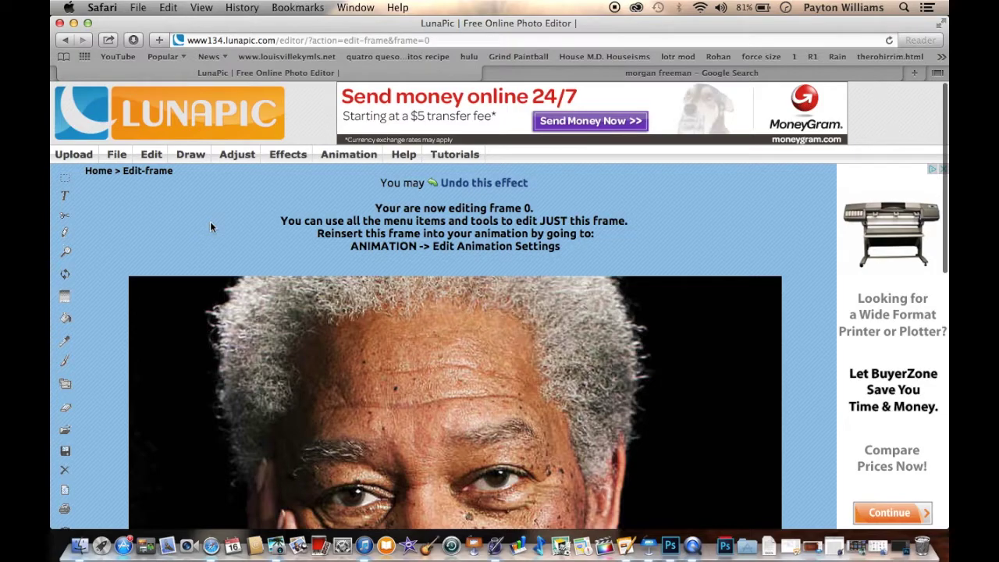
scroll(210, 226, down, 3)
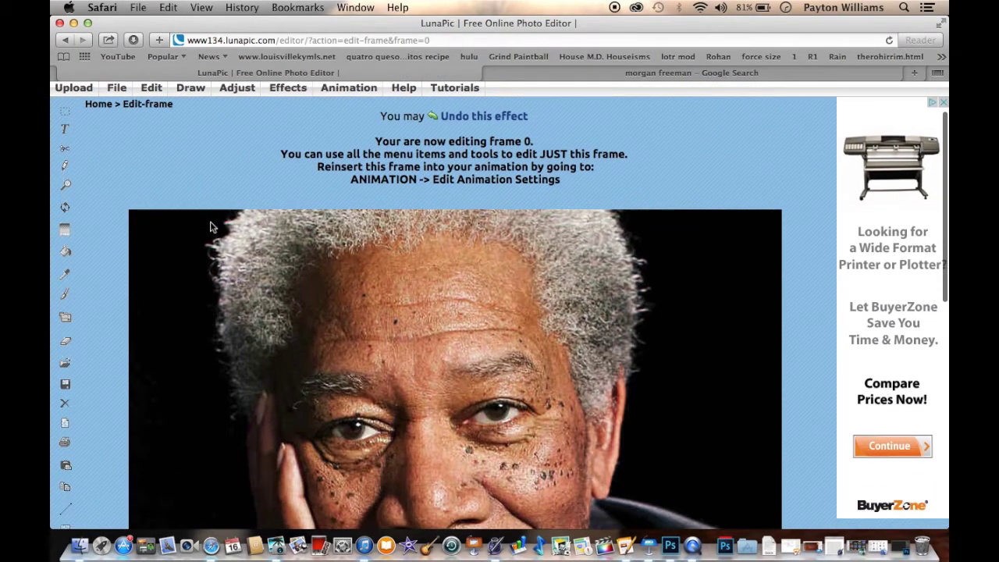
scroll(210, 226, up, 1)
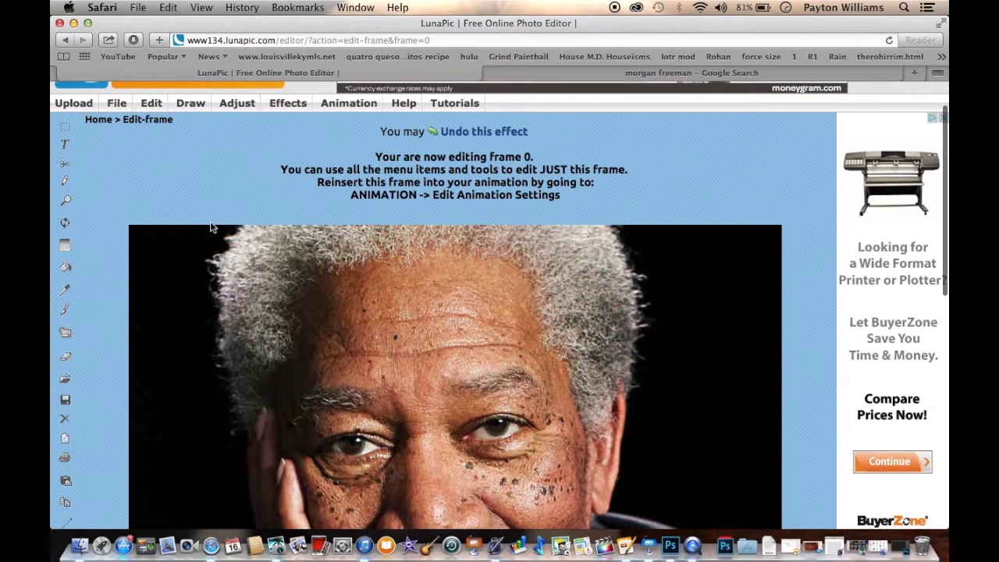
In the color frame, select the iris of the portrait's left-side eye with the scissors tool's Circle shape
click(64, 166)
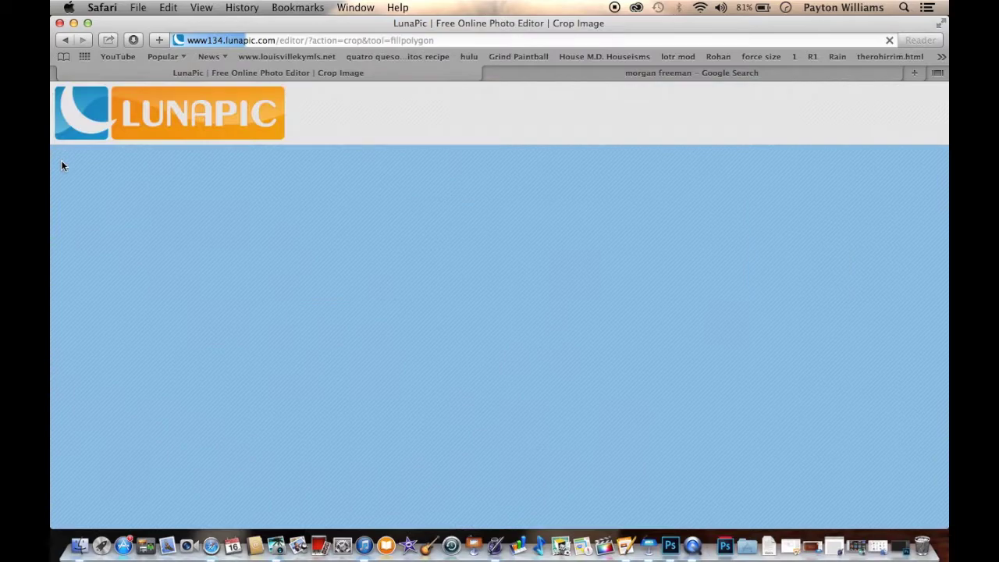
scroll(292, 324, down, 5)
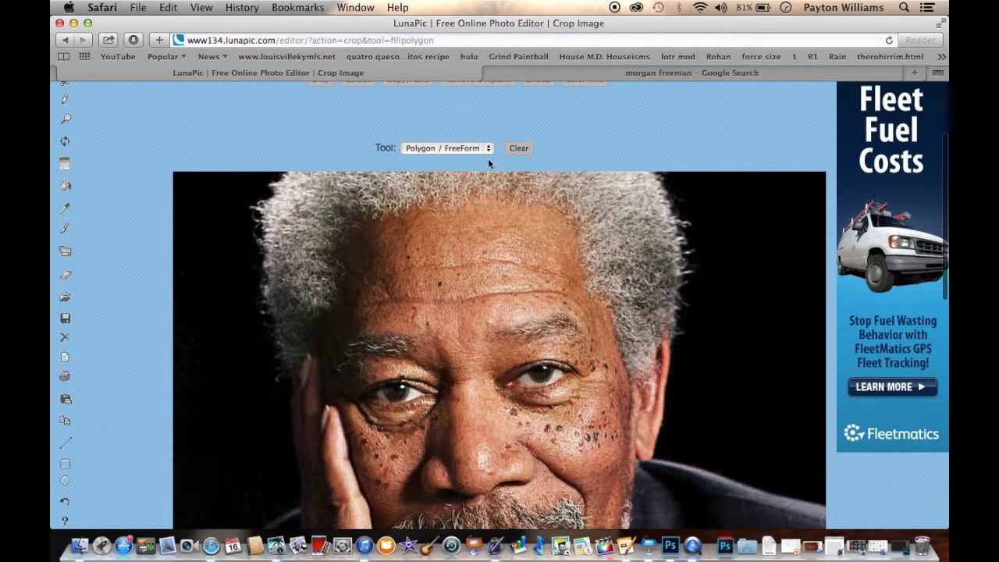
click(489, 149)
click(425, 136)
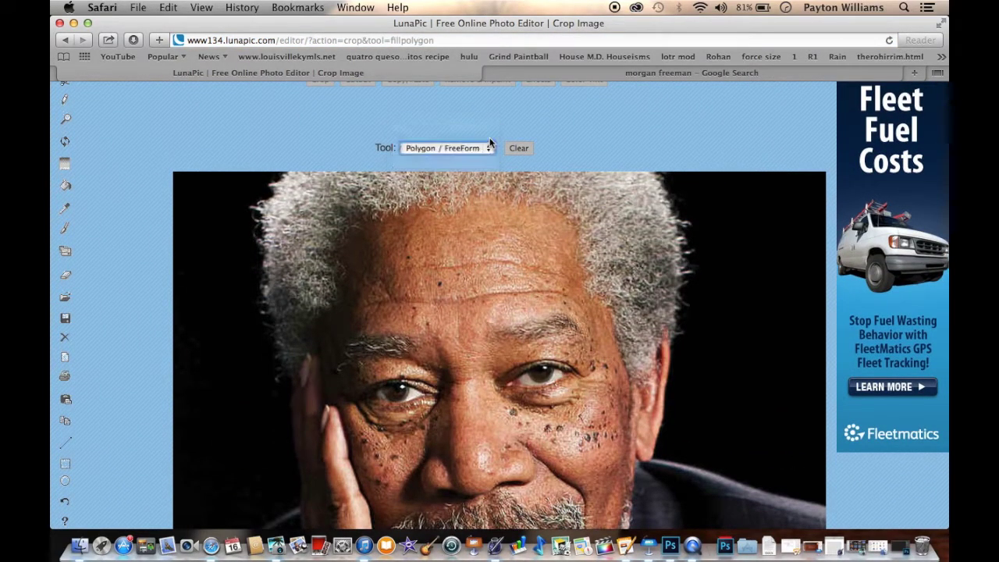
drag(383, 385, 410, 406)
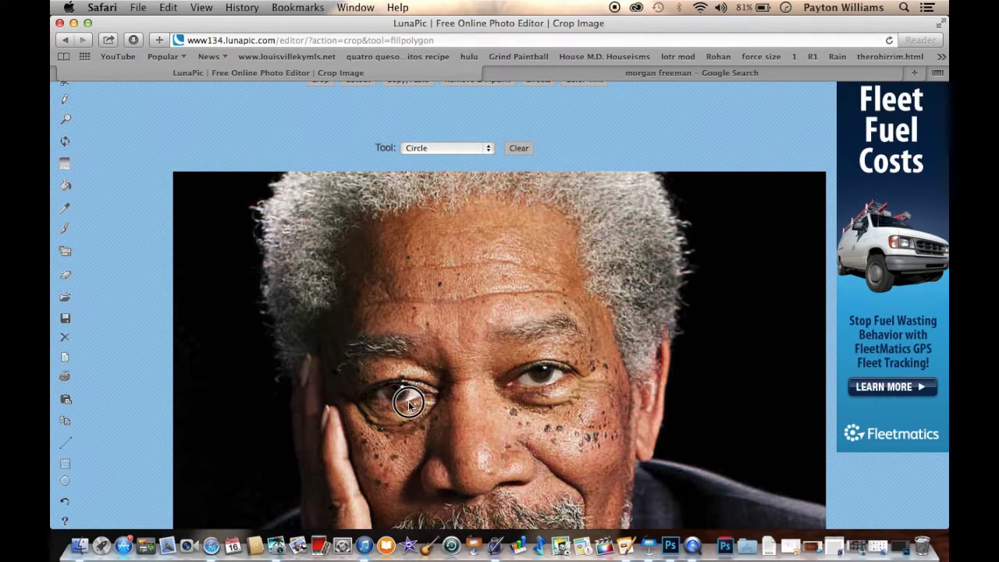
click(409, 402)
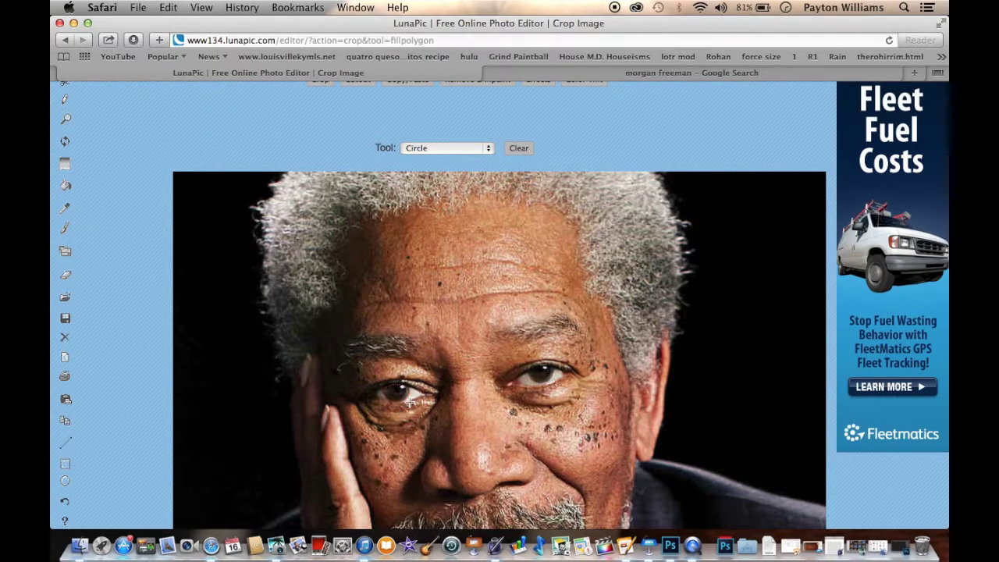
Set the color tint to blue and apply it to the selected iris in the color frame
scroll(433, 81, up, 2)
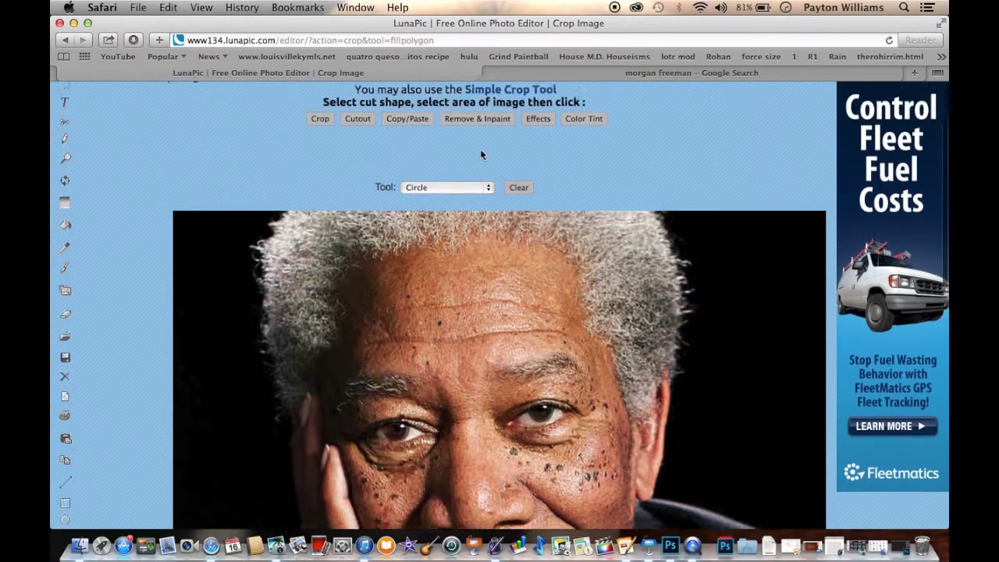
click(589, 126)
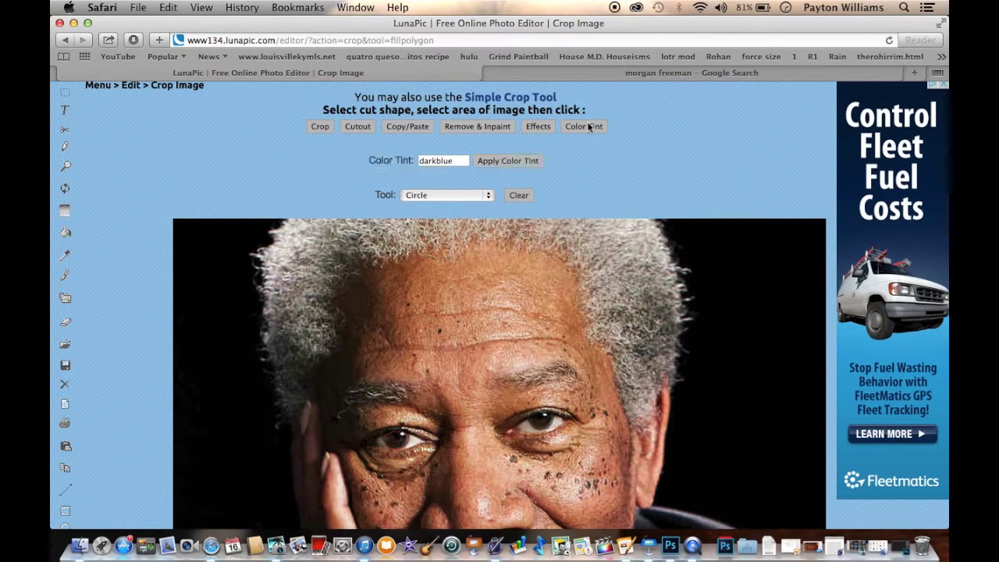
double_click(438, 161)
click(439, 161)
key(BackSpace)
key(BackSpace)
key(BackSpace)
key(BackSpace)
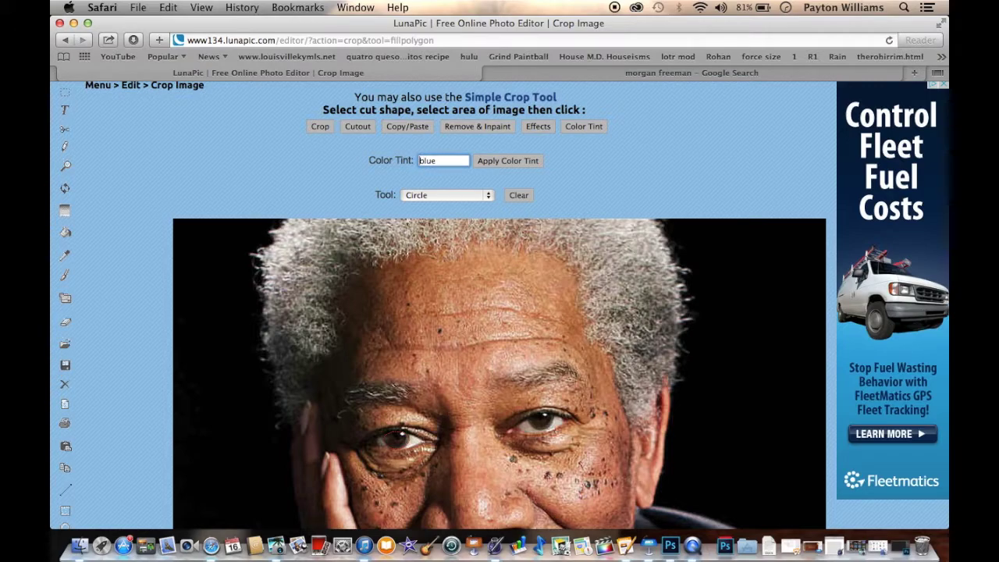
click(499, 160)
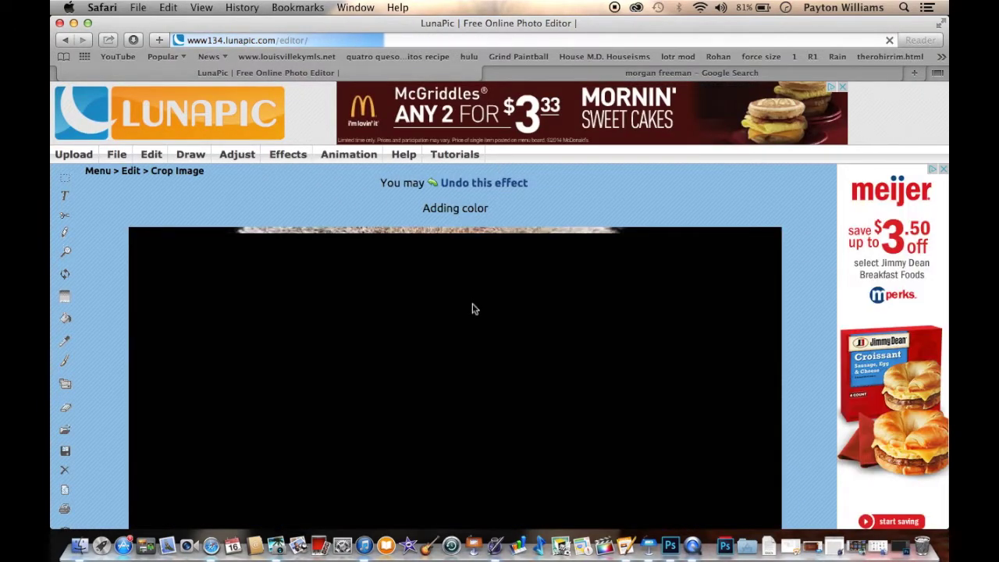
In the color frame, select the iris of the portrait's right-side eye with the scissors tool's Circle shape
scroll(472, 309, down, 1)
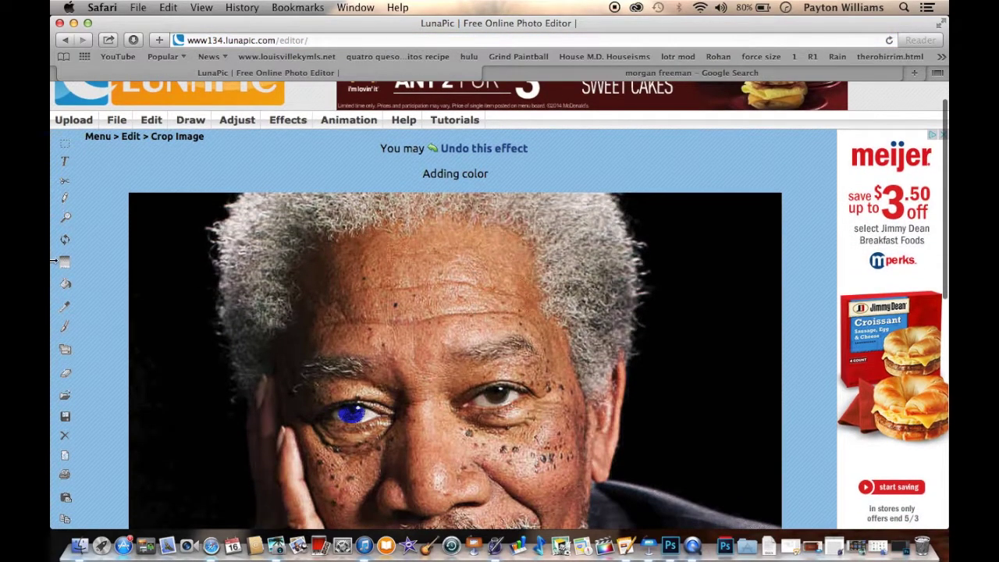
click(64, 180)
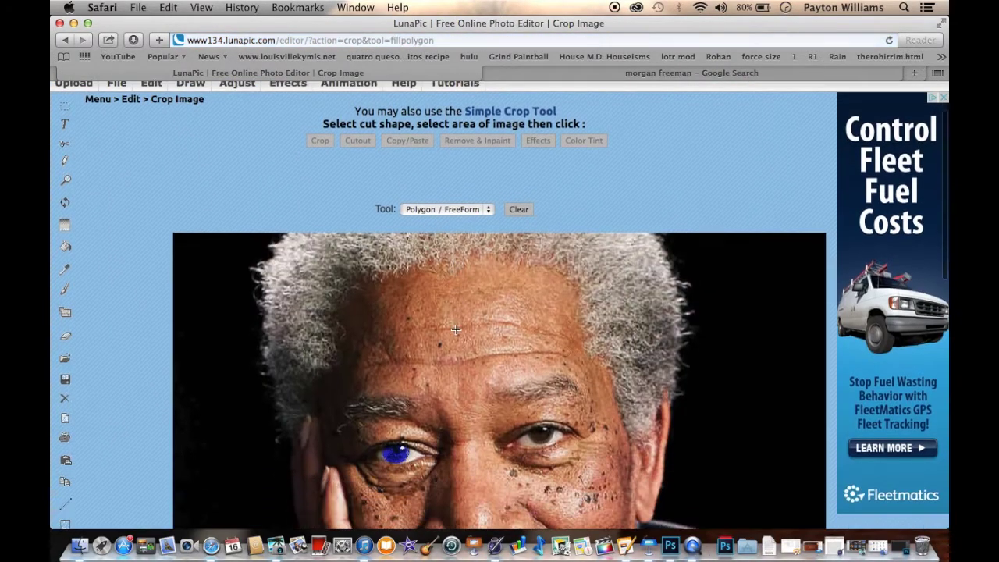
scroll(476, 197, down, 2)
click(488, 144)
click(483, 132)
drag(531, 360, 553, 380)
Set the color tint to blue and apply it to the selected iris of the right-side eye
scroll(553, 374, up, 5)
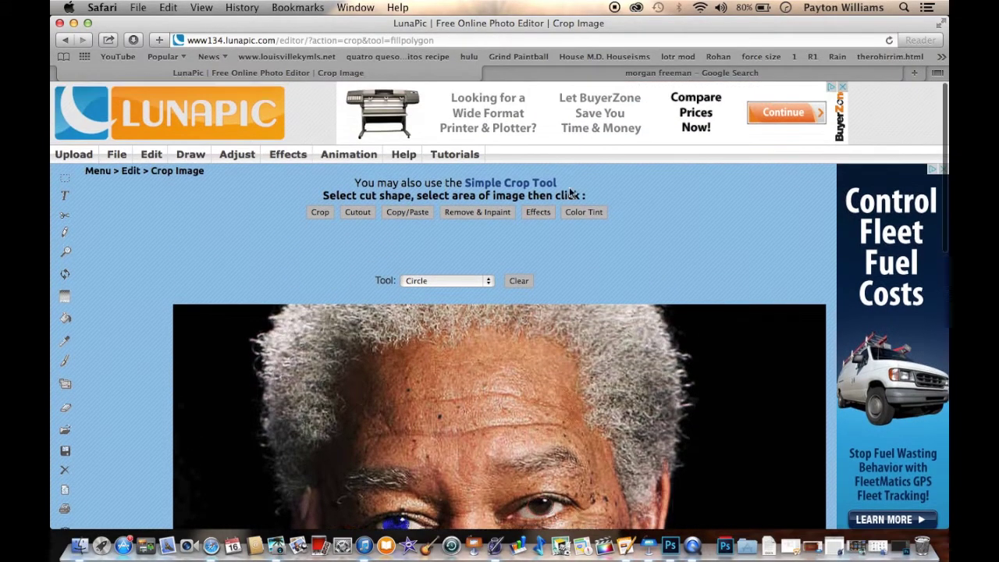
click(591, 212)
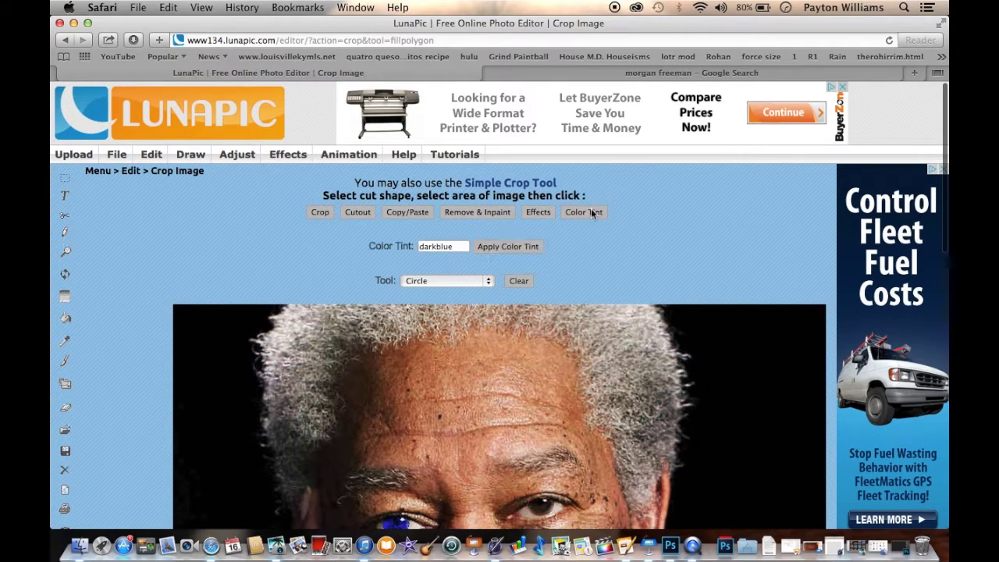
click(437, 245)
key(BackSpace)
key(BackSpace)
key(BackSpace)
key(BackSpace)
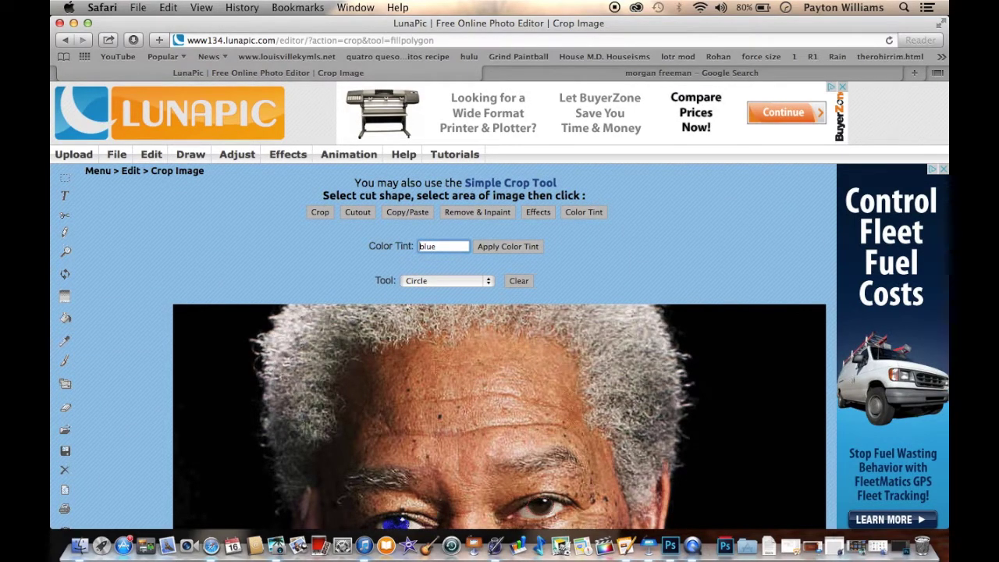
click(524, 243)
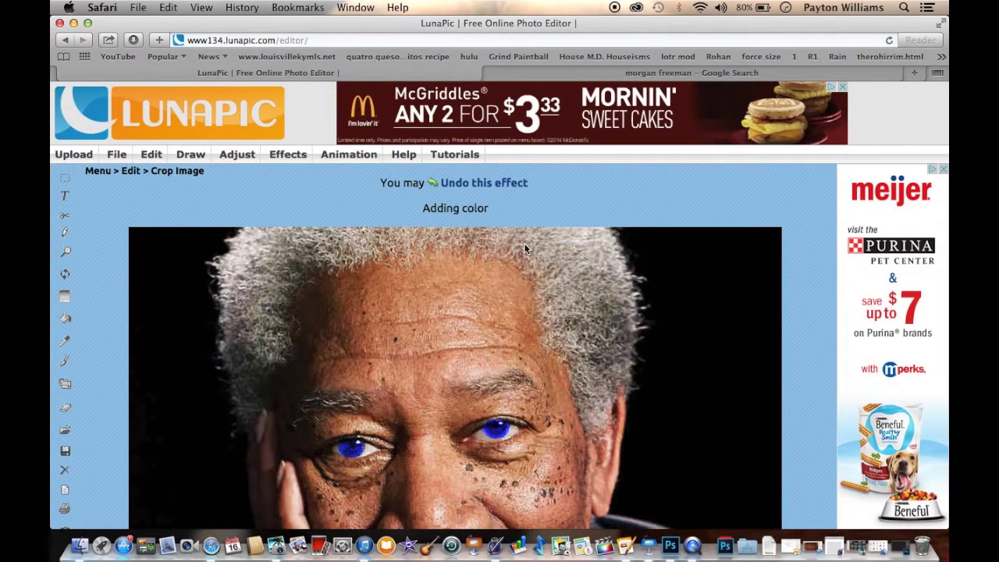
Reinsert the blue-eyed frame into the animation through the animation settings' frame ordering
scroll(496, 418, down, 4)
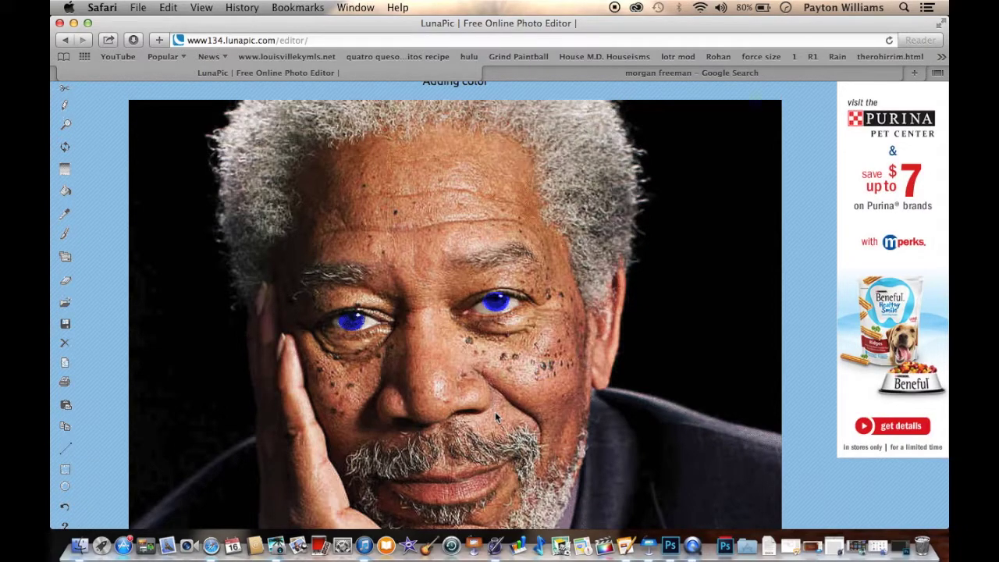
scroll(494, 412, up, 4)
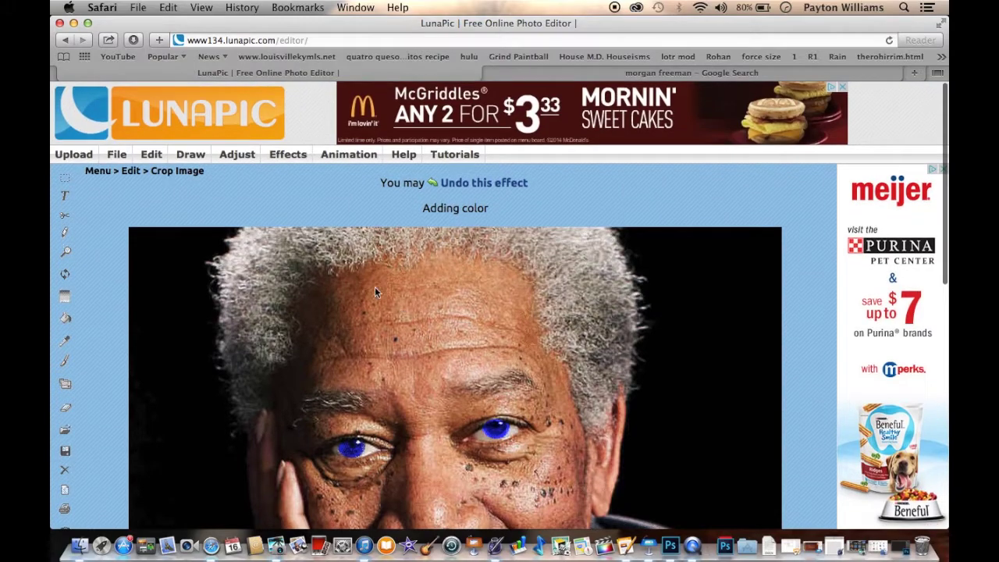
mouse_move(242, 154)
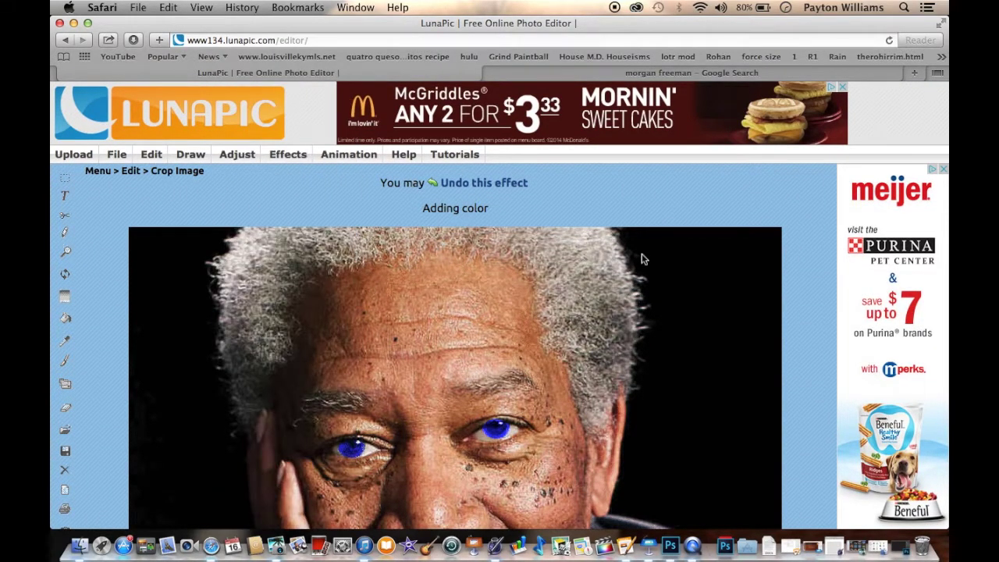
scroll(647, 258, down, 3)
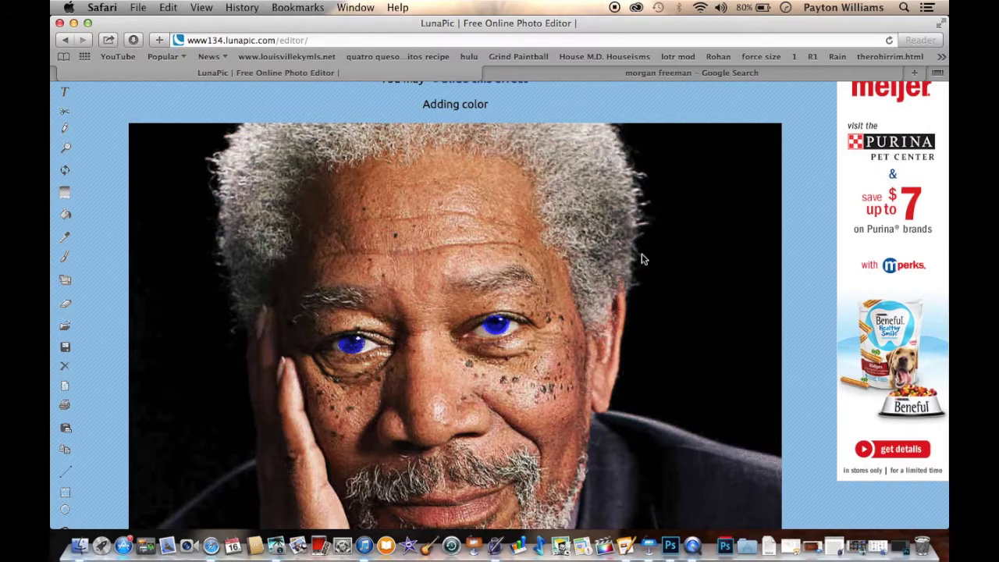
scroll(406, 328, up, 3)
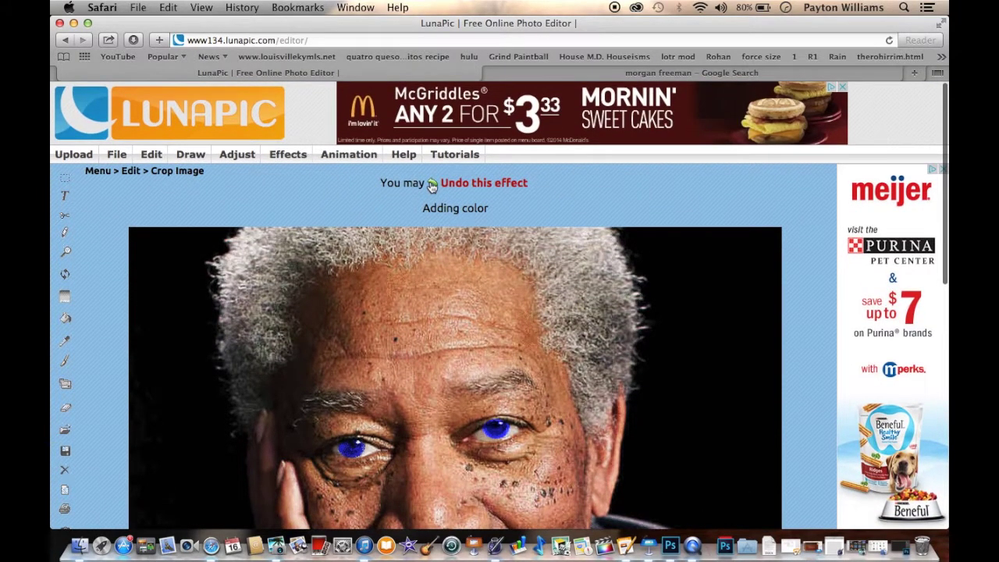
mouse_move(349, 154)
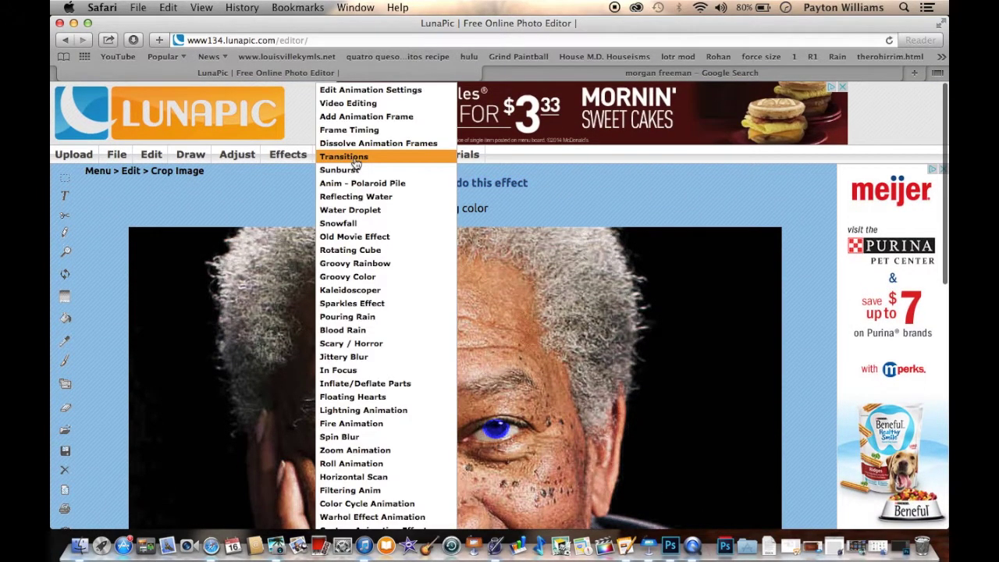
click(380, 92)
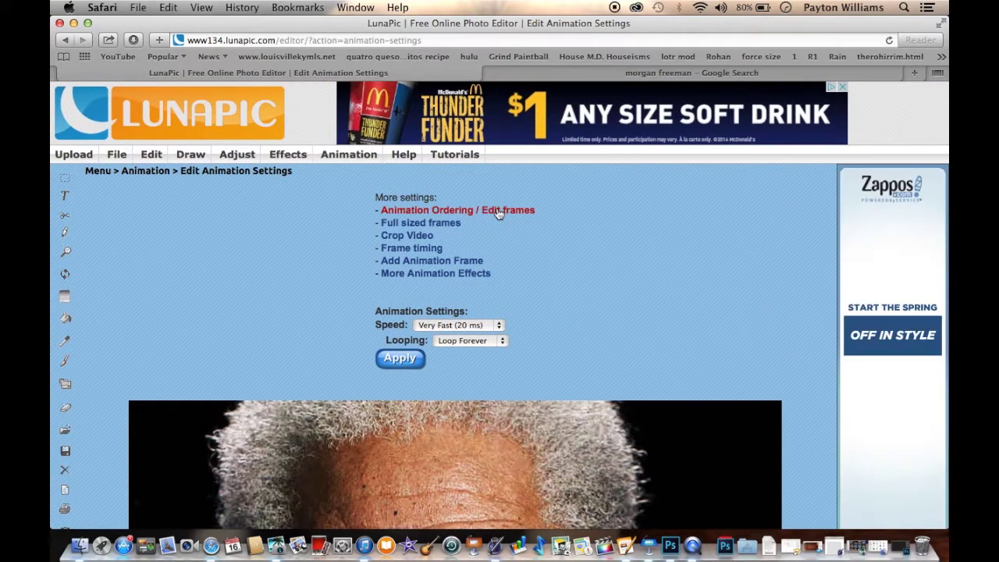
click(498, 210)
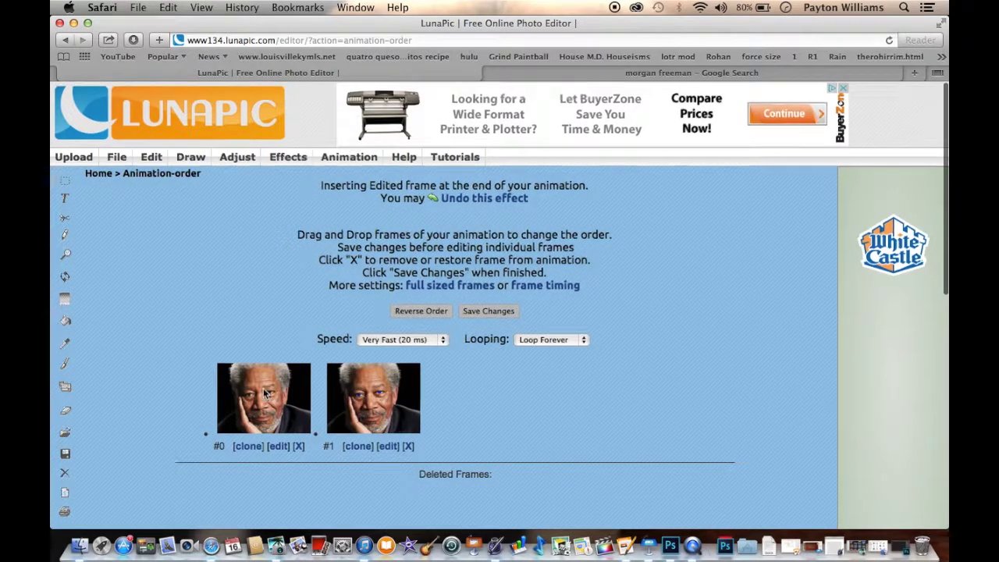
Compare the two animation frames up close and open frame #0, the one with untinted eyes, for editing
scroll(485, 387, up, 5)
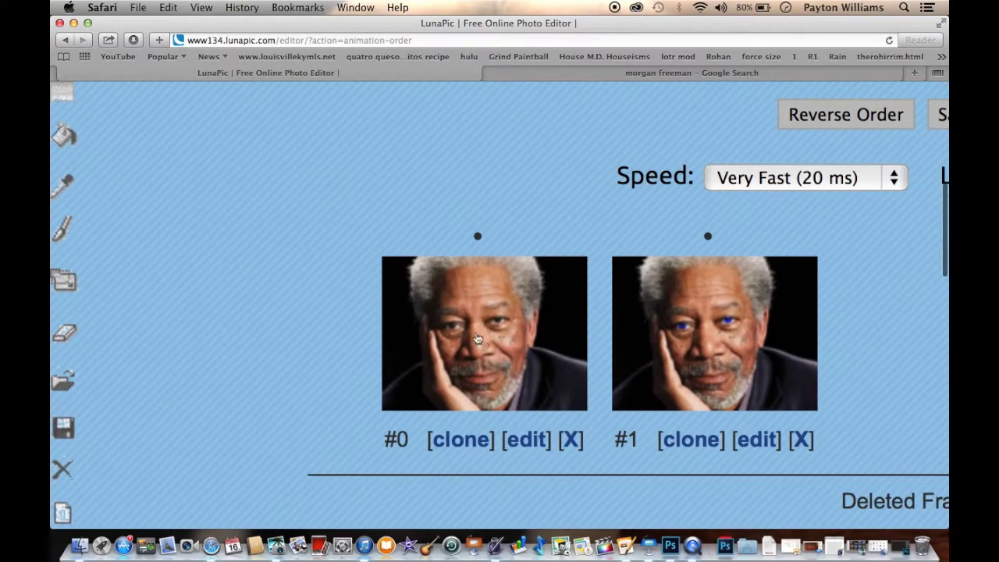
scroll(585, 358, right, 5)
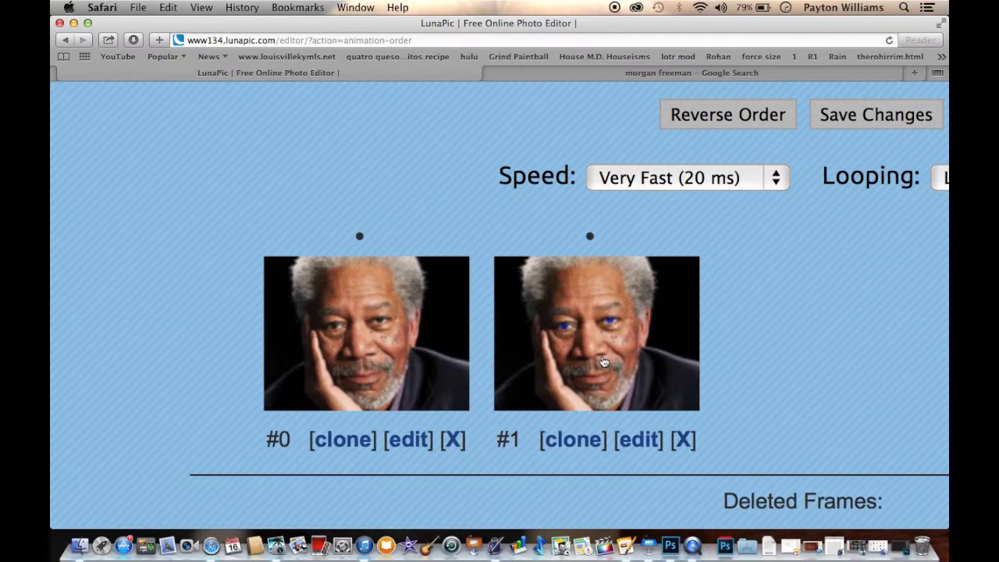
scroll(605, 358, down, 5)
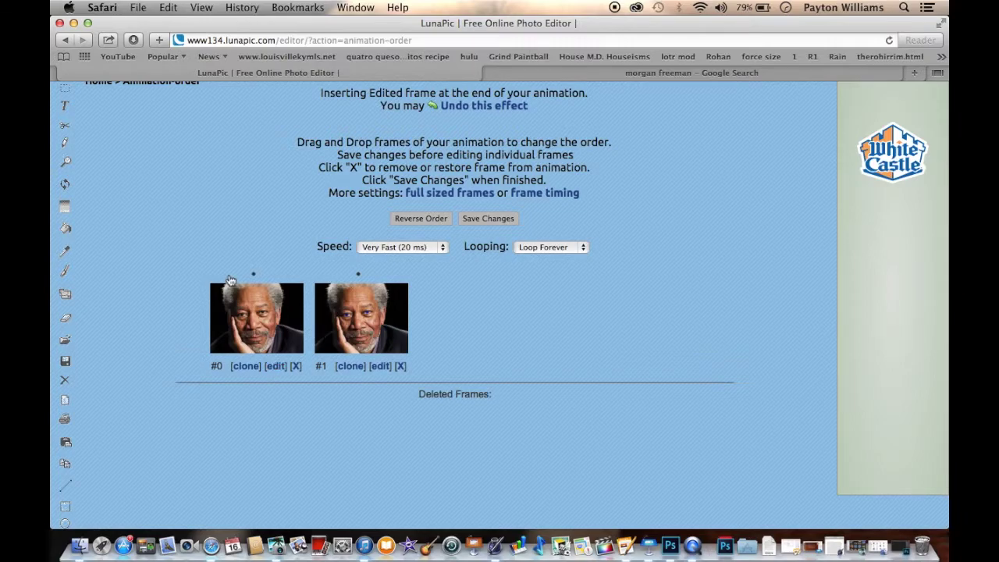
scroll(234, 289, up, 5)
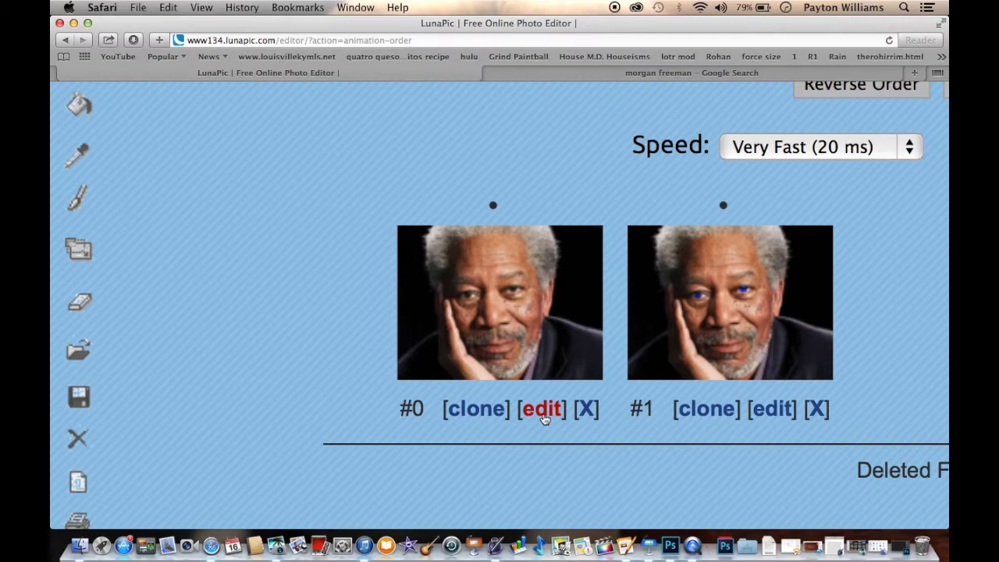
scroll(544, 418, down, 5)
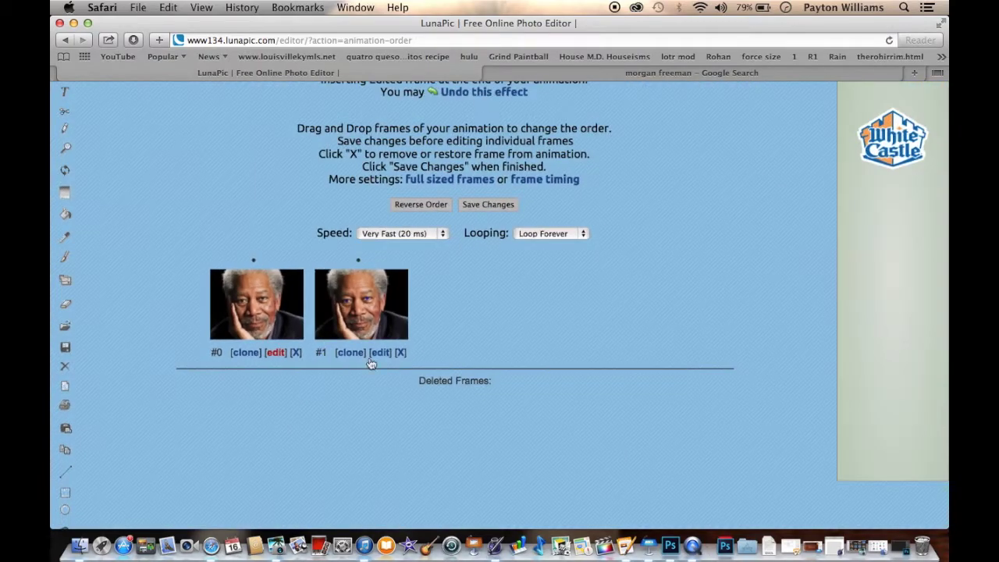
click(275, 352)
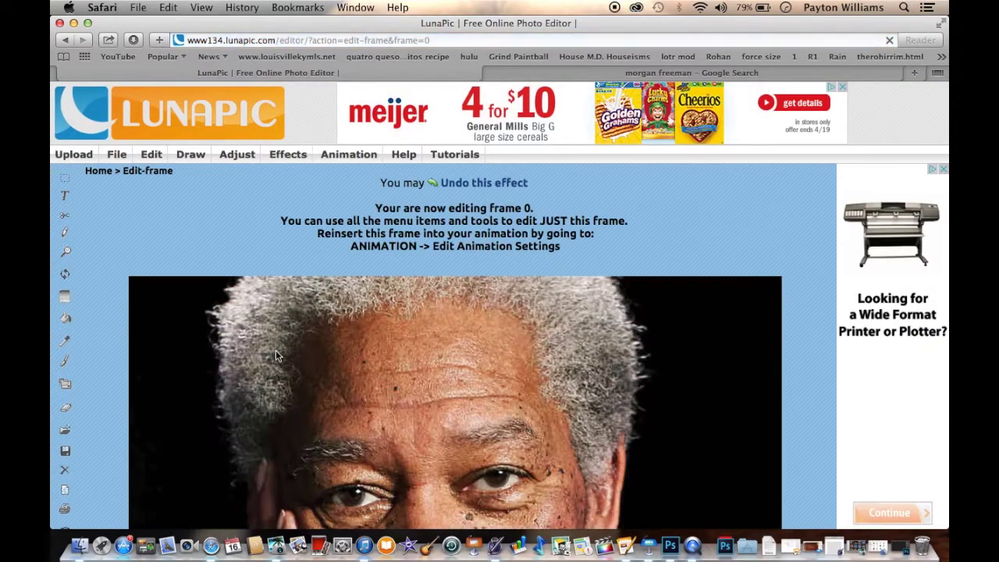
In frame #0, select the iris of the left-side eye with the scissors tool's Circle shape
scroll(275, 355, down, 2)
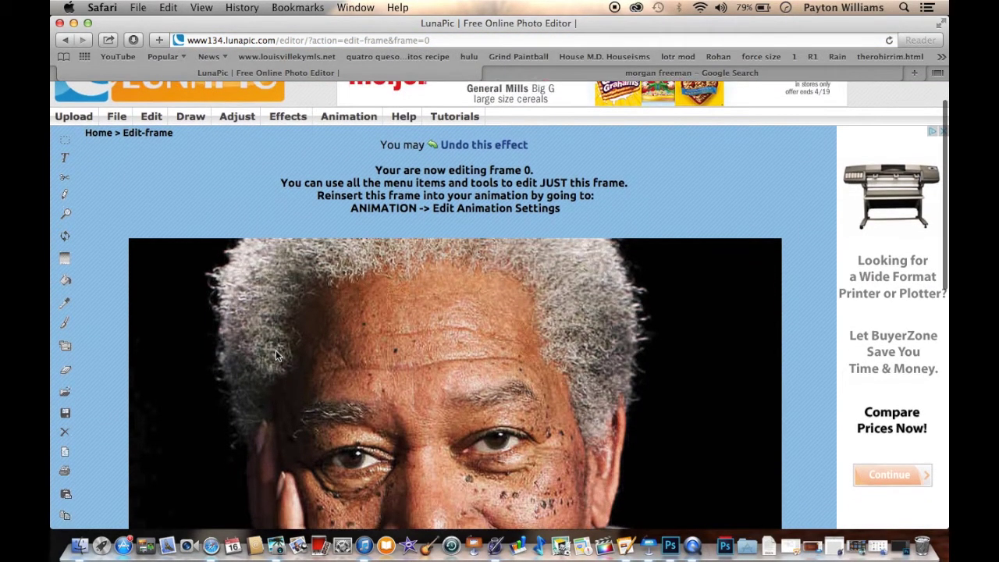
click(66, 178)
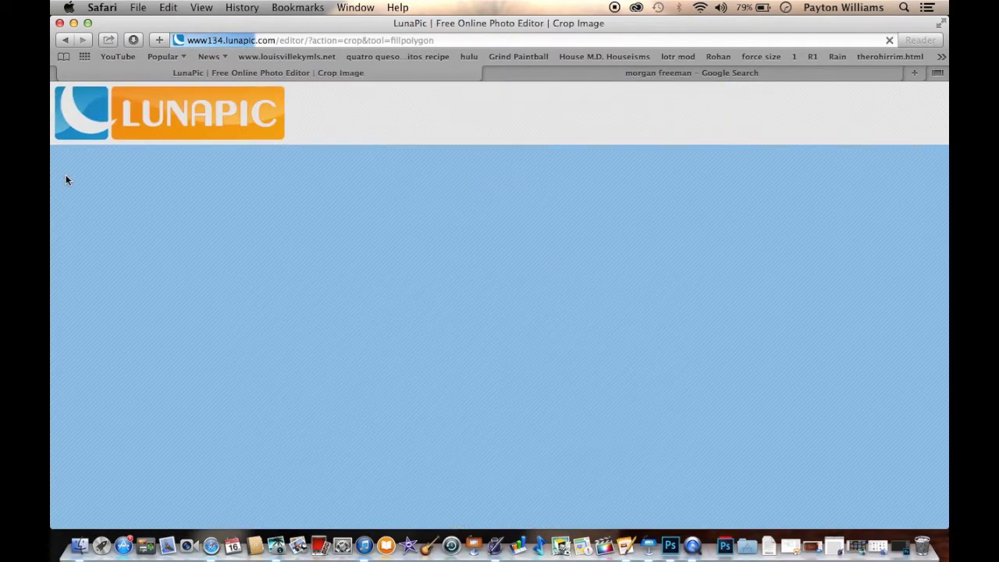
scroll(169, 268, down, 3)
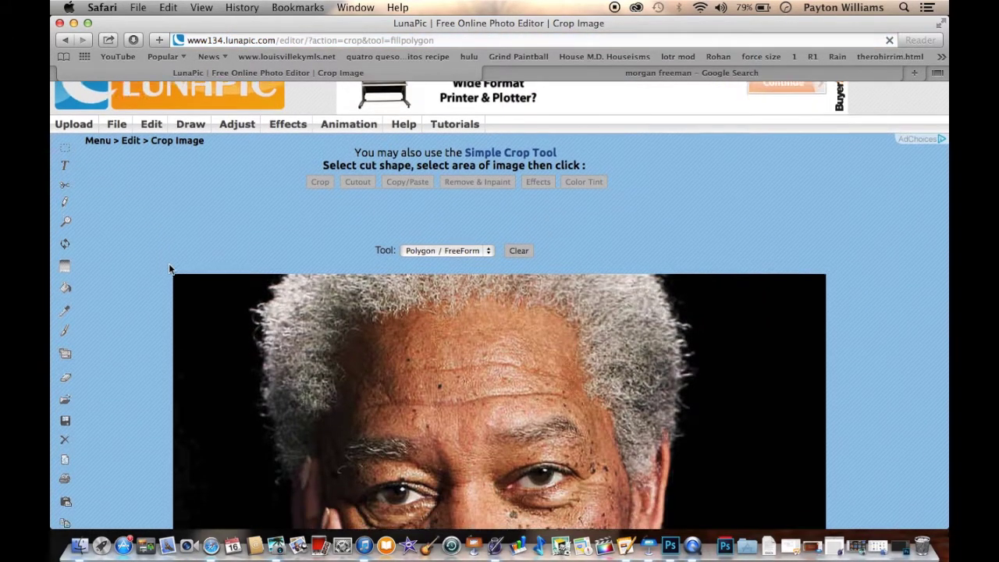
click(483, 210)
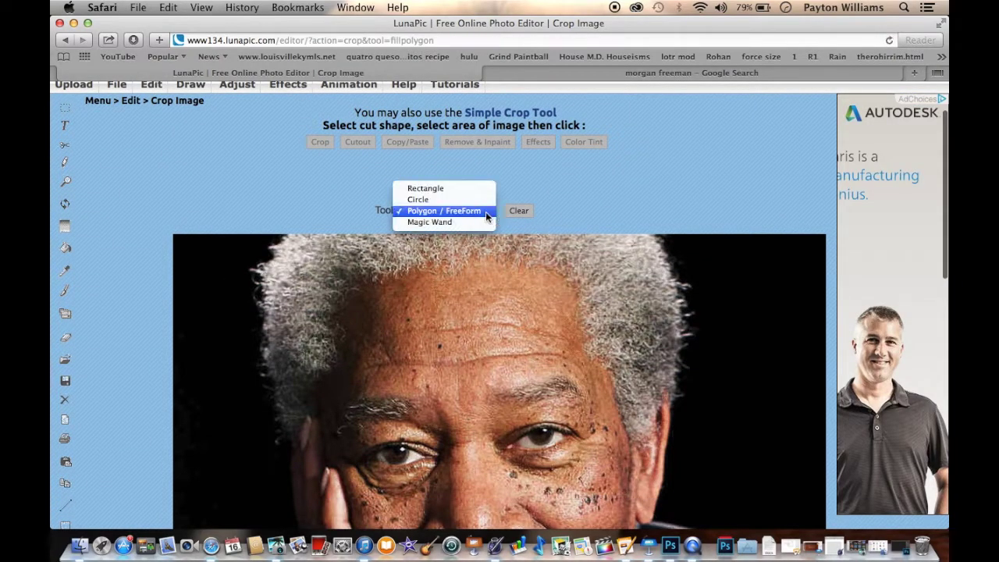
click(457, 196)
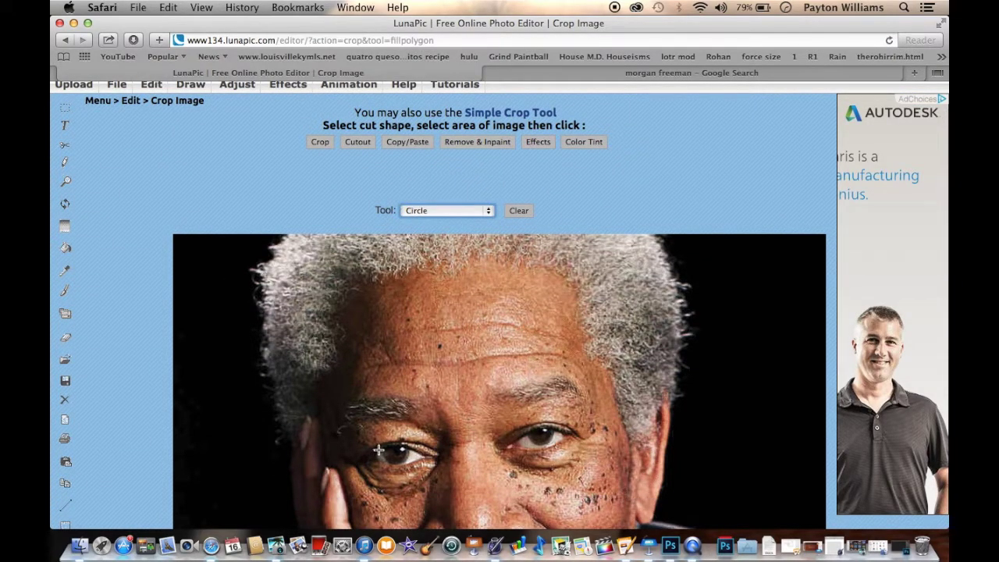
drag(382, 445, 410, 464)
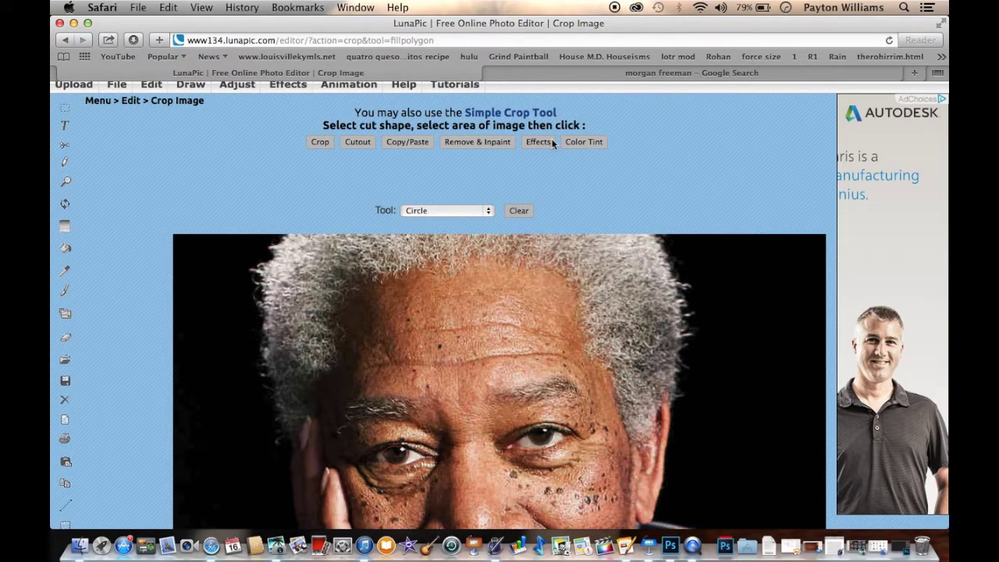
Set the color tint to red and apply it to the selected iris of the left-side eye
click(594, 142)
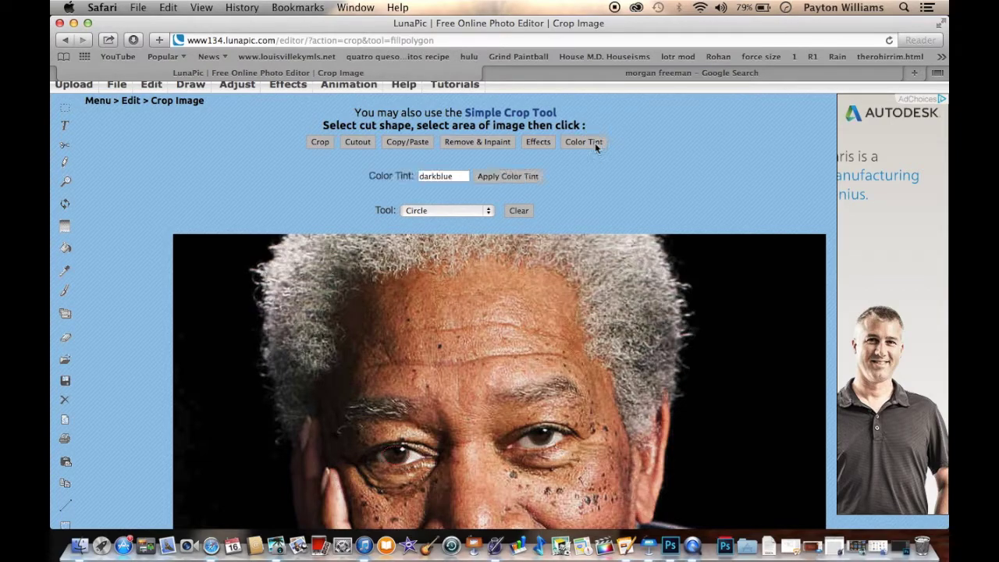
drag(461, 173, 413, 174)
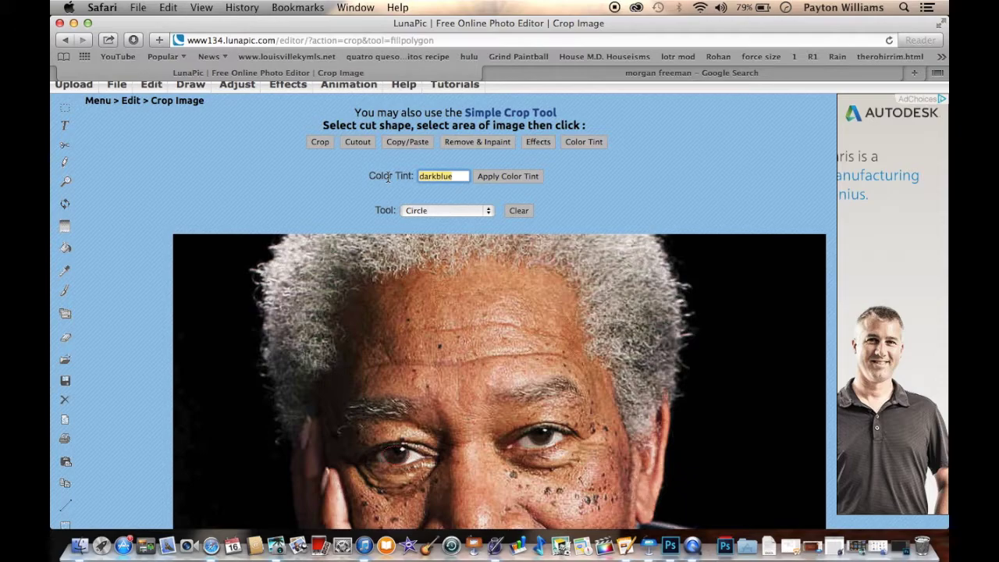
text(red)
click(518, 179)
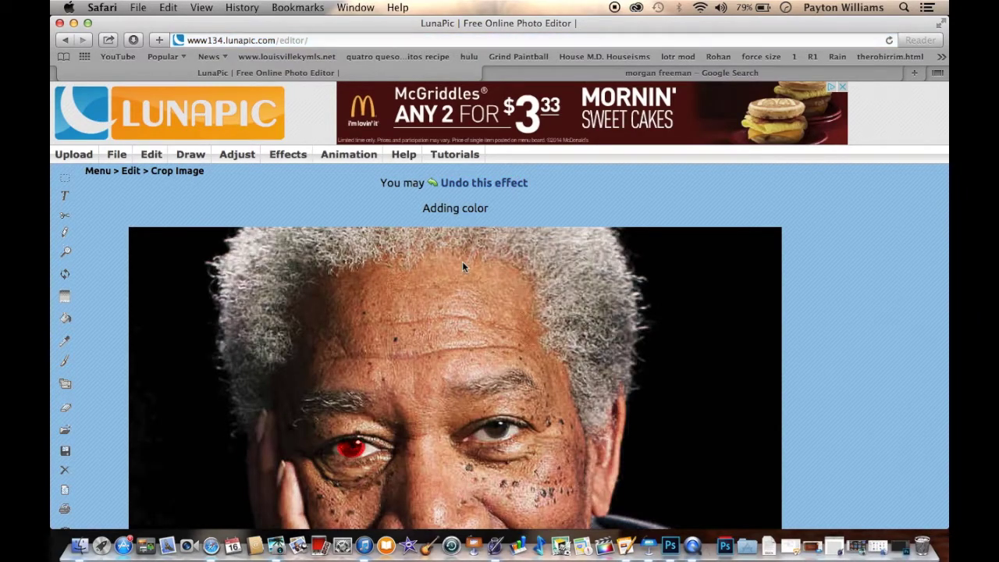
In frame #0, select the iris of the right-side eye with the scissors tool's Circle shape
click(64, 218)
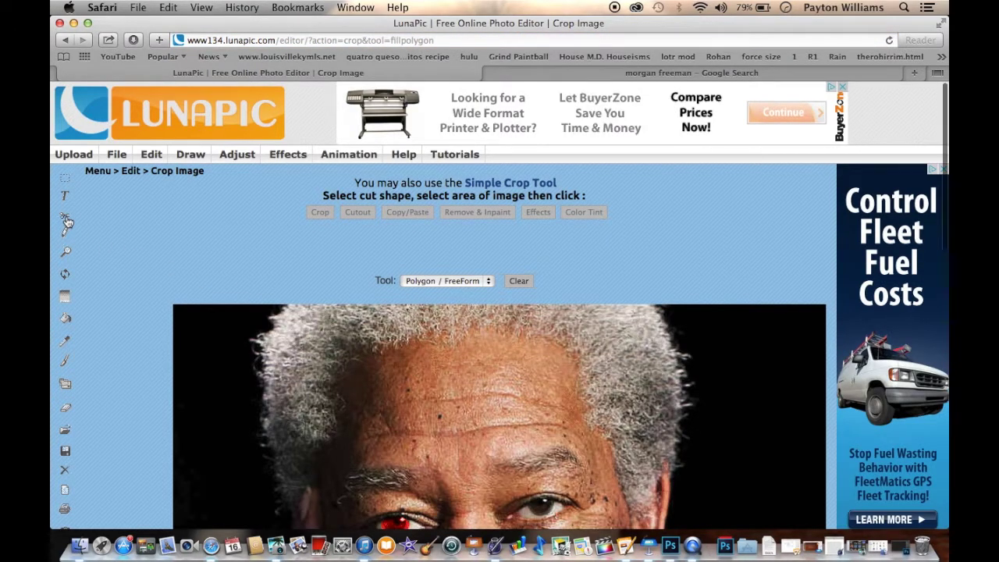
key(super+plus)
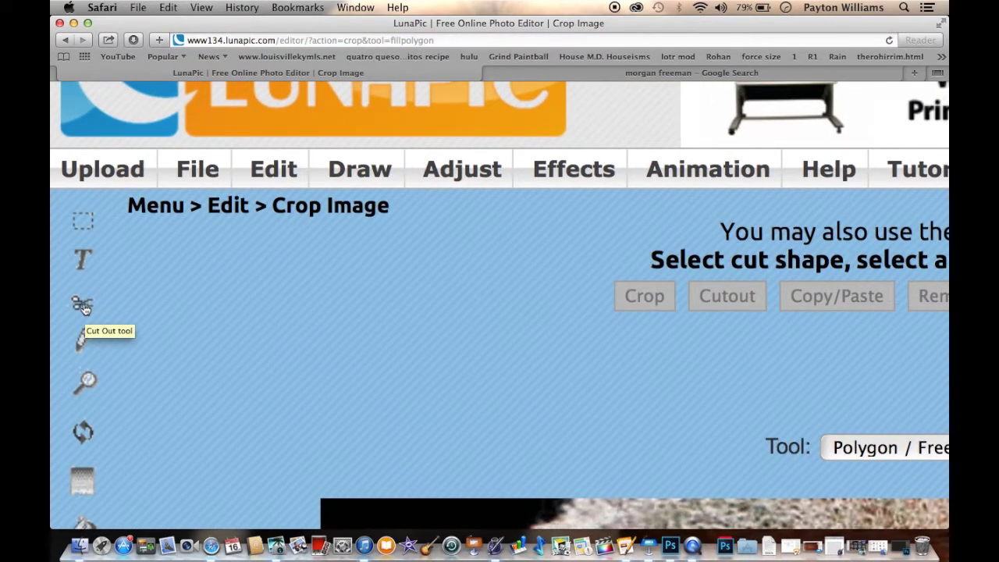
key(super+minus)
scroll(288, 328, down, 2)
scroll(287, 329, down, 1)
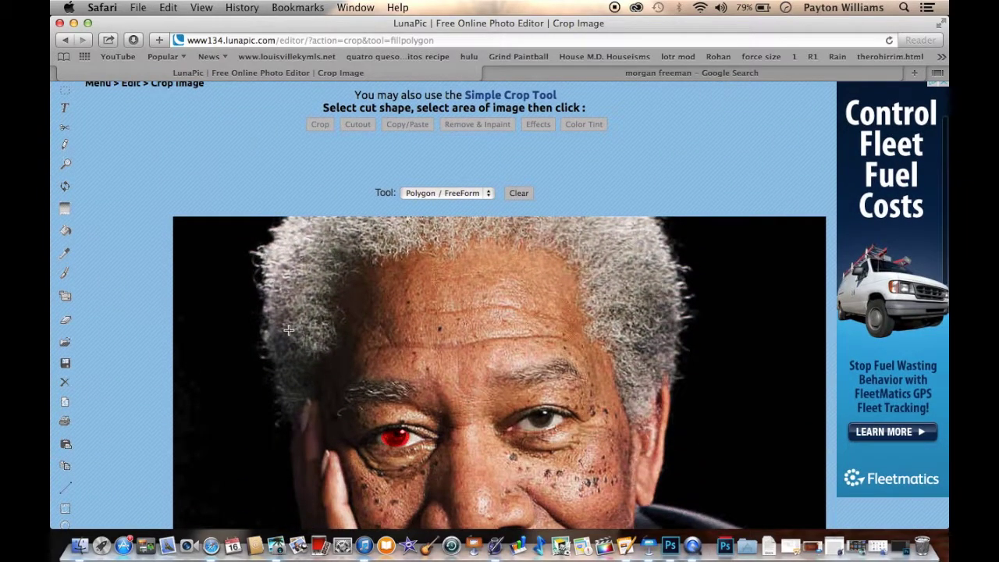
click(495, 193)
click(472, 181)
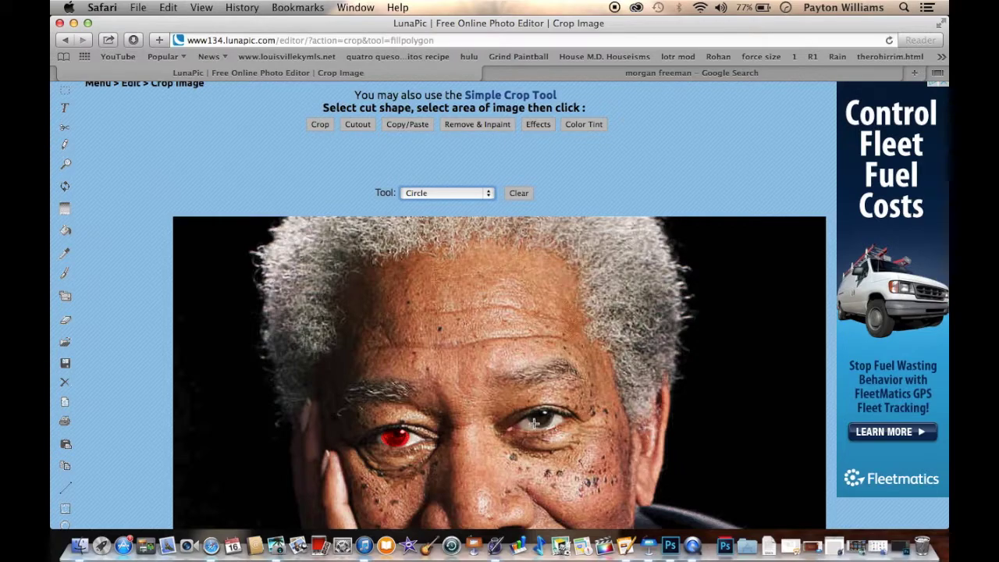
drag(528, 415, 554, 432)
click(551, 425)
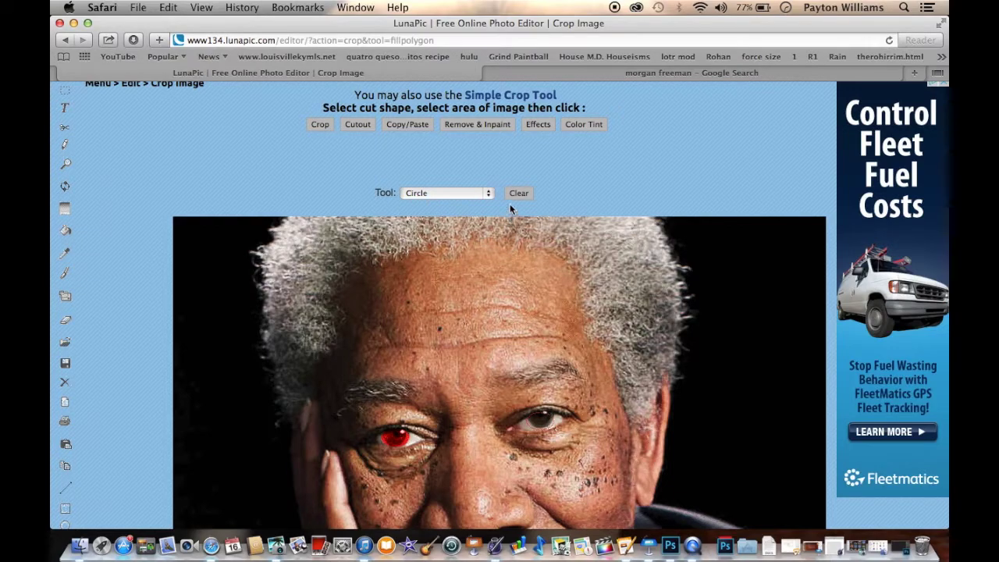
Set the color tint to red and apply it to the selected iris of the right-side eye
click(589, 124)
double_click(445, 160)
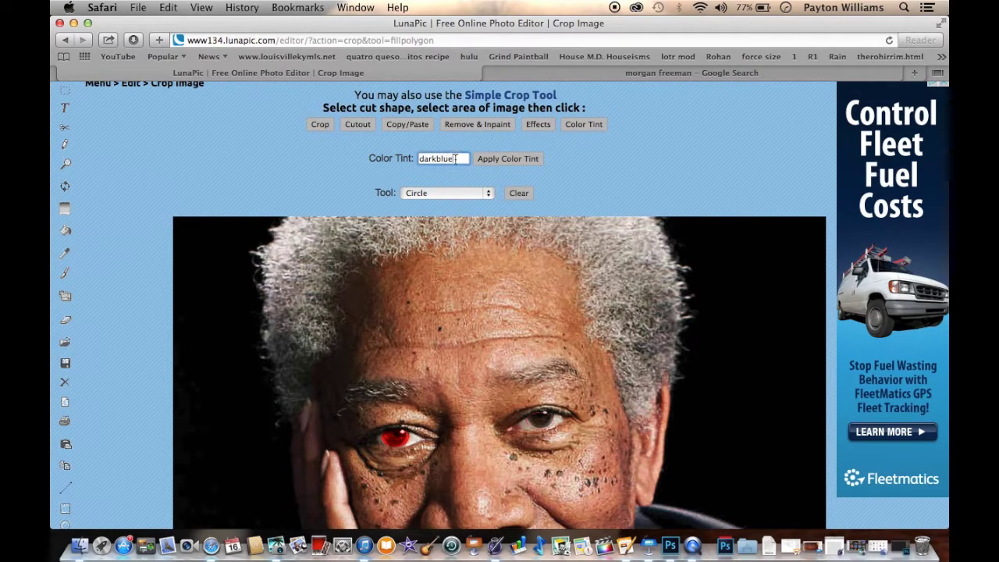
text(r)
click(512, 158)
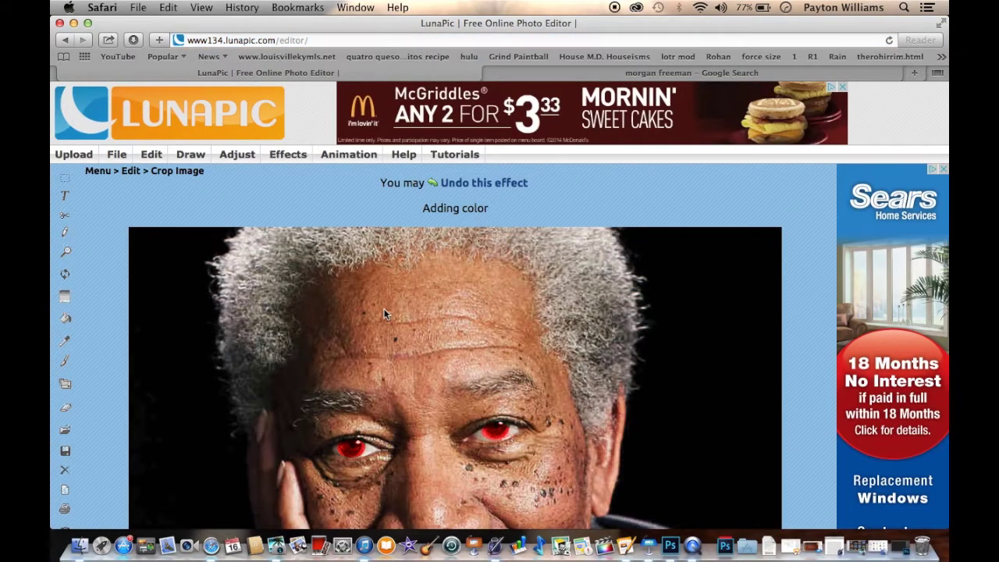
scroll(384, 314, down, 1)
scroll(384, 314, up, 1)
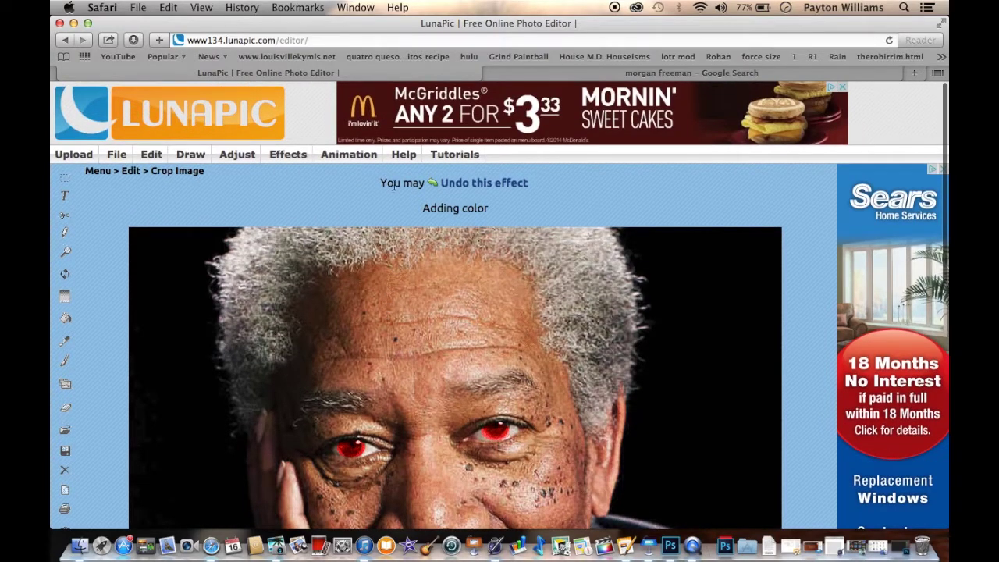
Open the animation ordering and frame editing page to insert the red-eyed frame into the animation
mouse_move(359, 161)
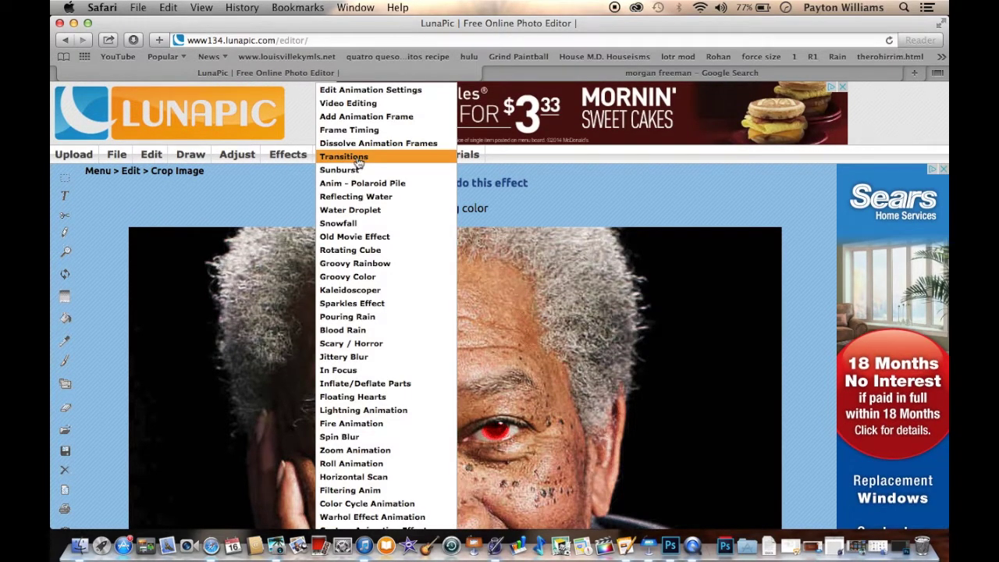
click(363, 91)
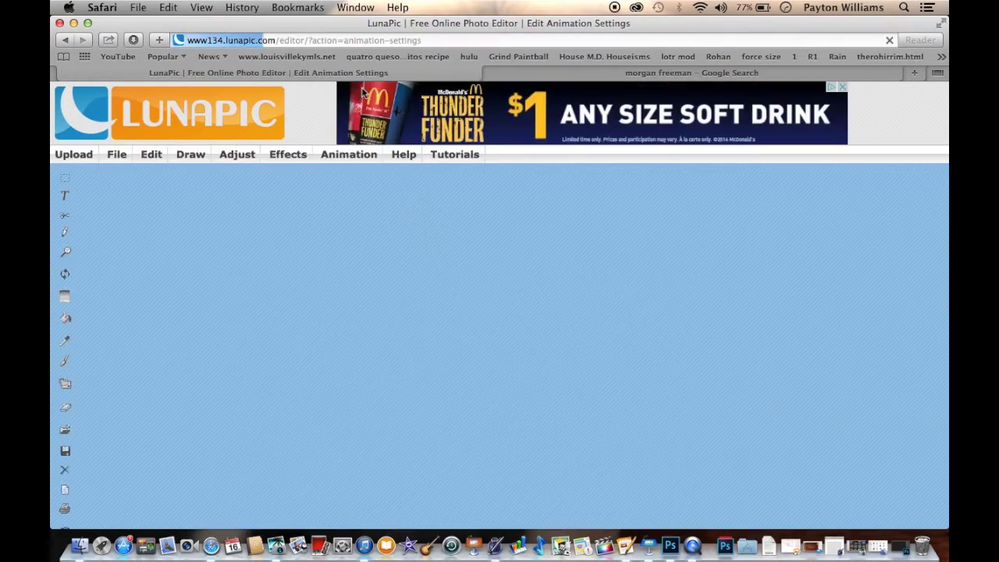
mouse_move(404, 154)
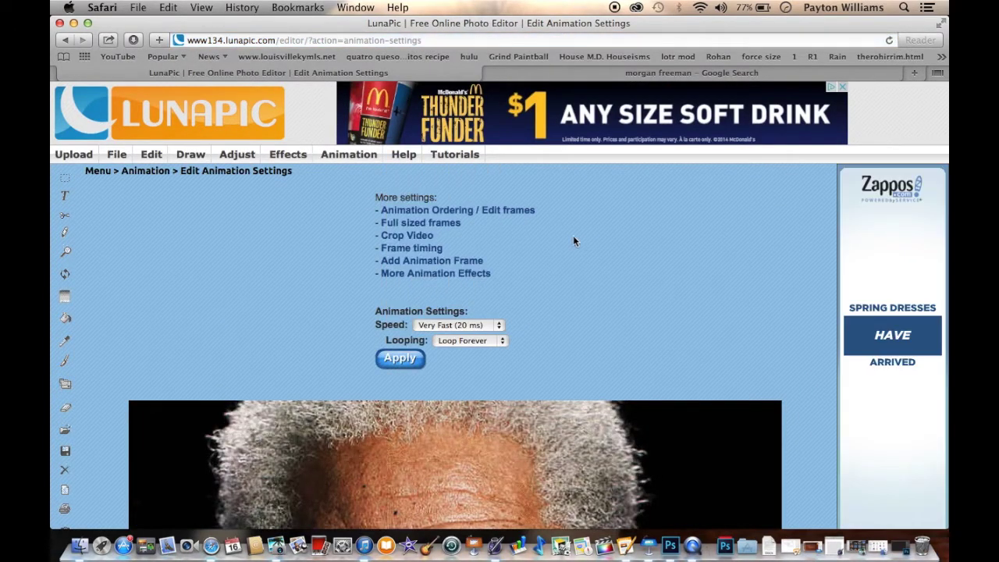
click(510, 212)
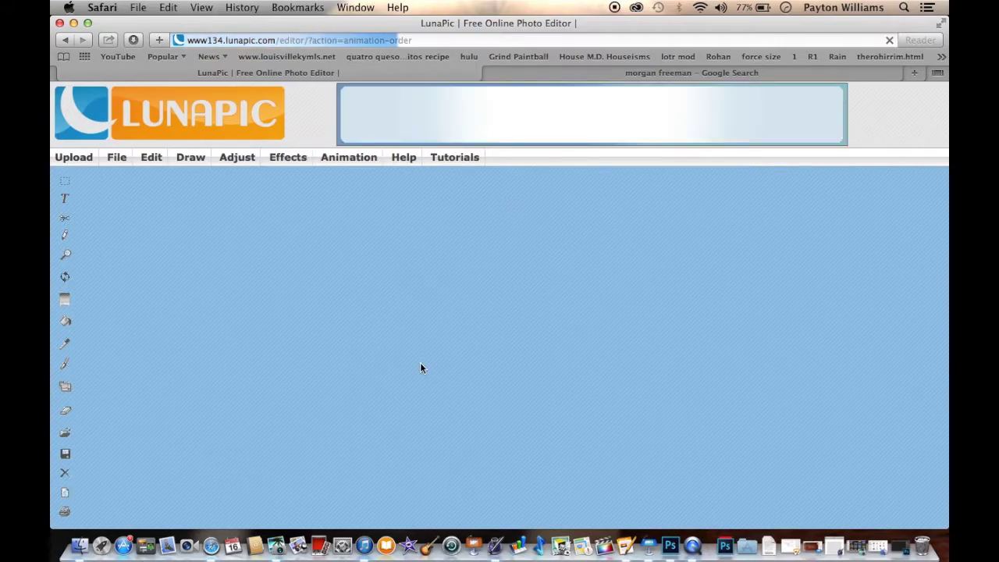
scroll(420, 367, down, 3)
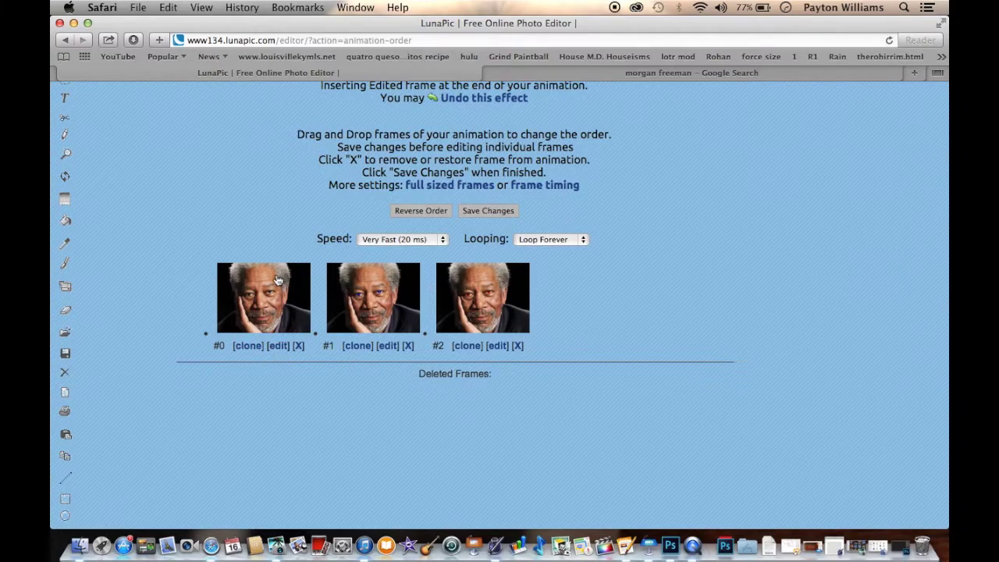
Compare the three animation frames up close and remove frame #0, the one with untinted eyes, from the animation
scroll(277, 279, up, 5)
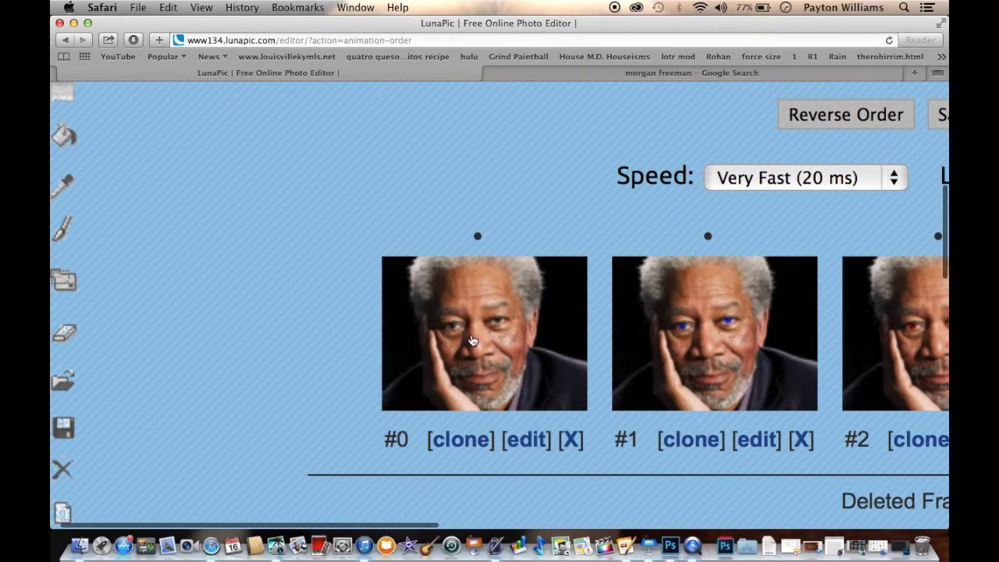
scroll(472, 341, right, 1)
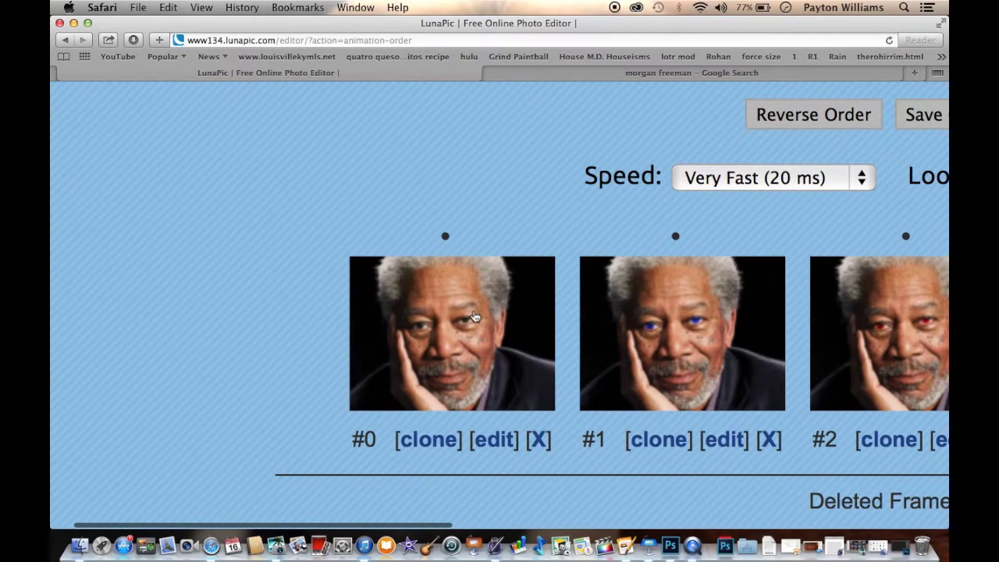
scroll(617, 356, right, 2)
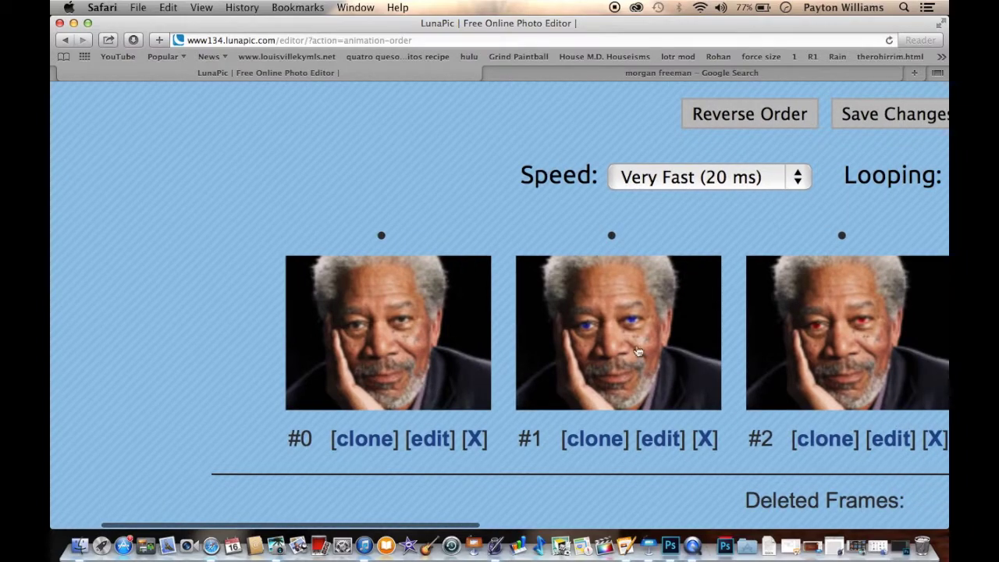
scroll(660, 335, right, 5)
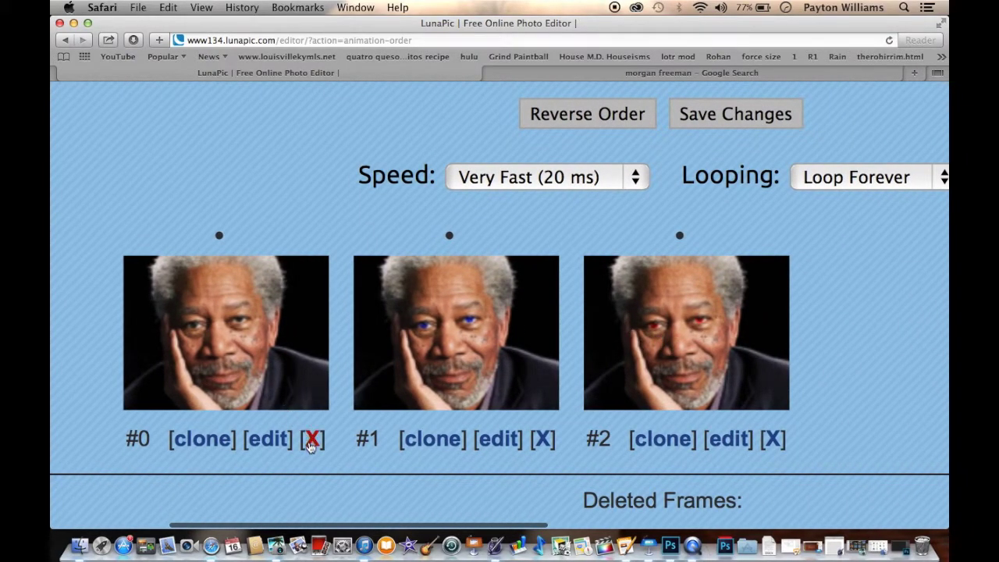
scroll(382, 346, left, 5)
key(super+minus)
key(super+minus)
key(super+minus)
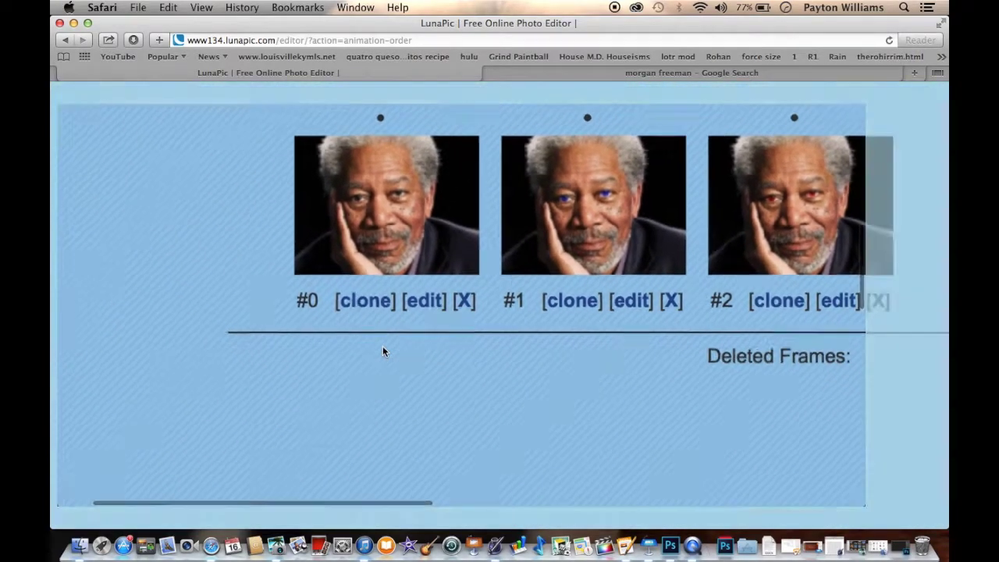
click(297, 303)
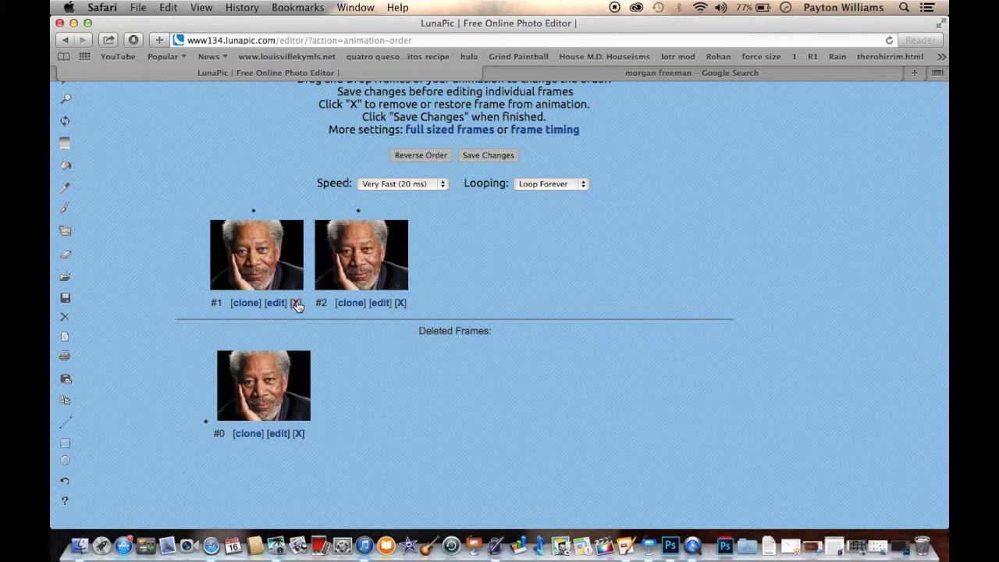
Examine the eye colors of the two remaining animation frames up close
key(super+plus)
key(super+plus)
key(super+plus)
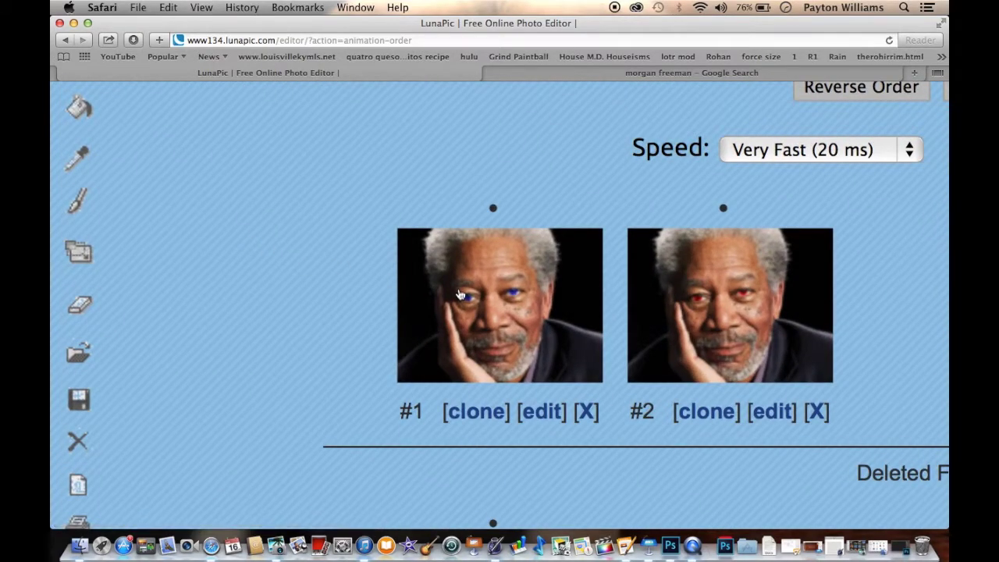
scroll(461, 294, up, 1)
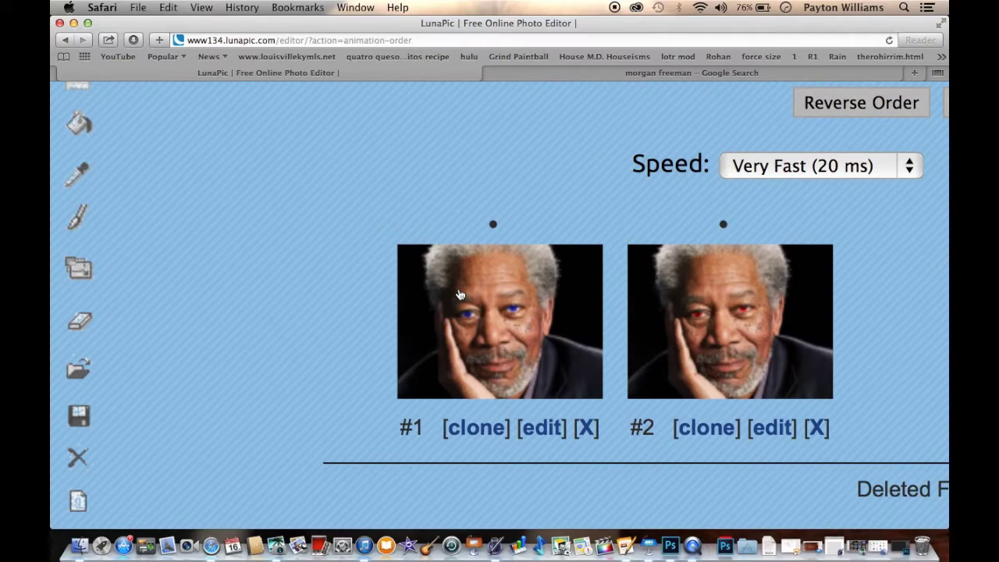
key(super+minus)
key(super+minus)
key(super+minus)
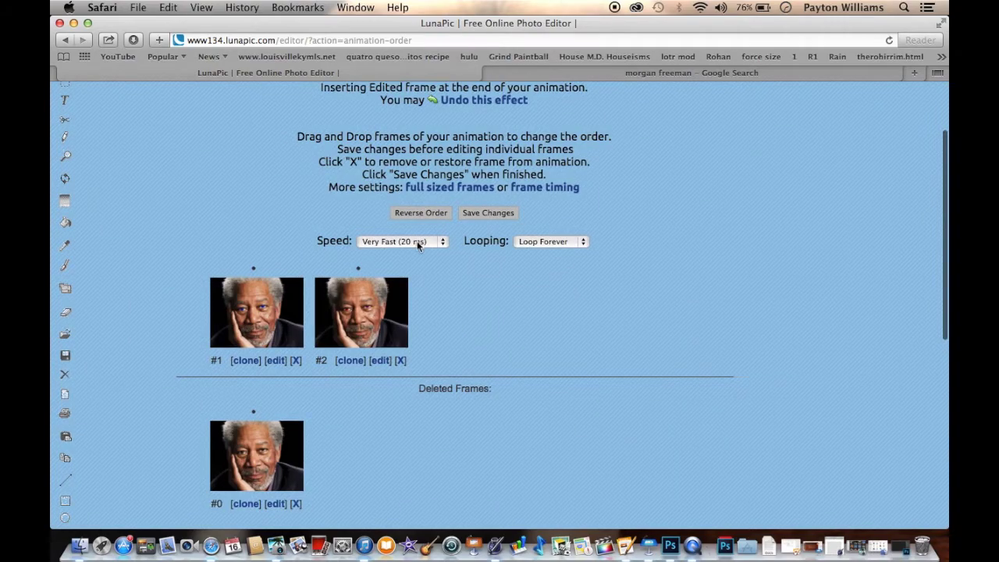
Keep the speed at Very Fast (20 ms) and the looping at Loop Forever, and save the frame changes
click(416, 241)
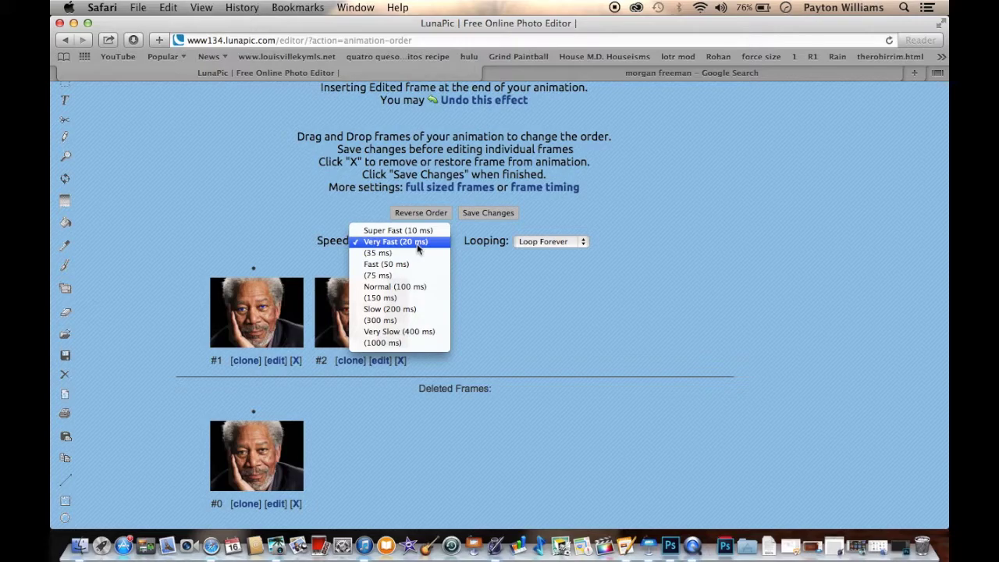
click(417, 243)
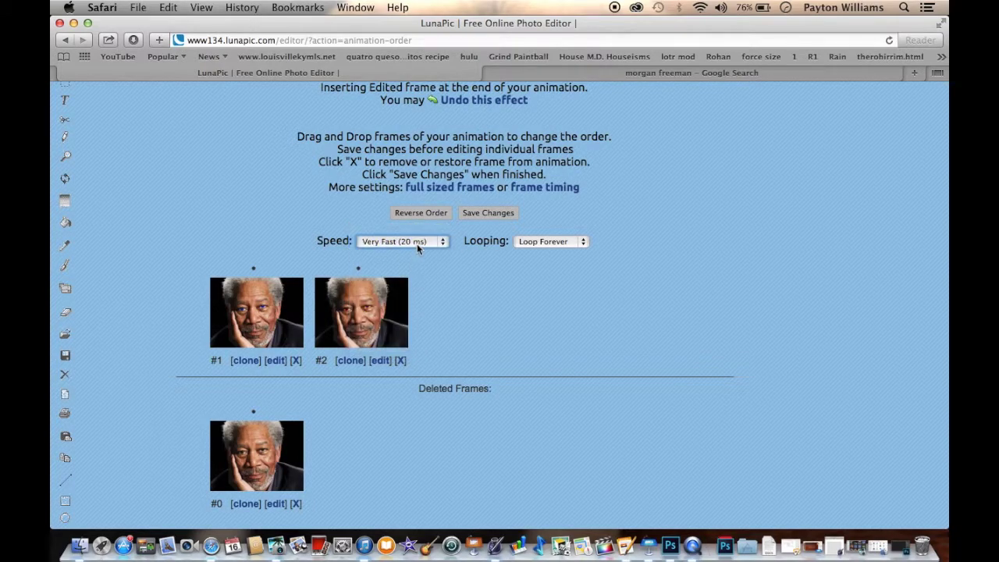
click(532, 242)
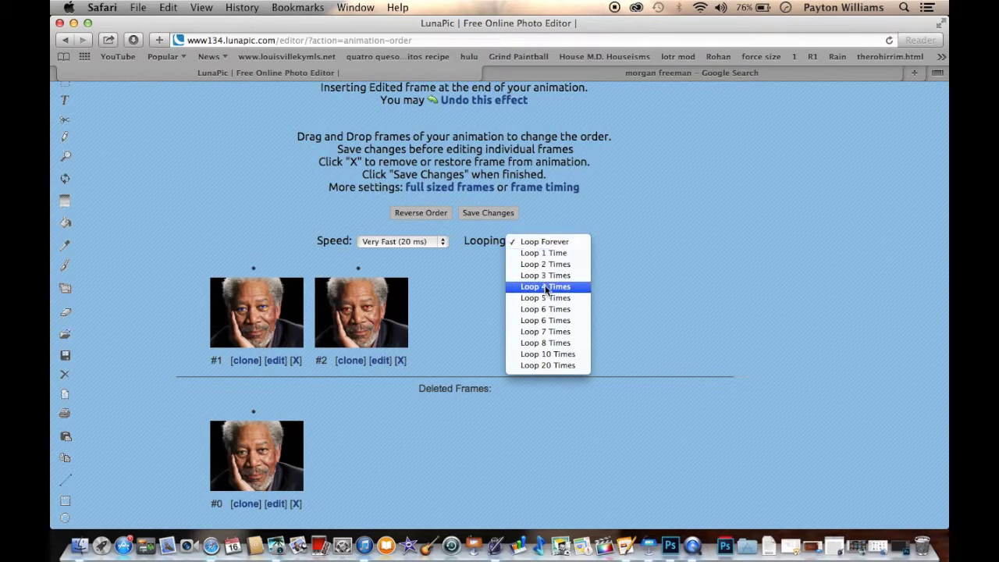
click(543, 243)
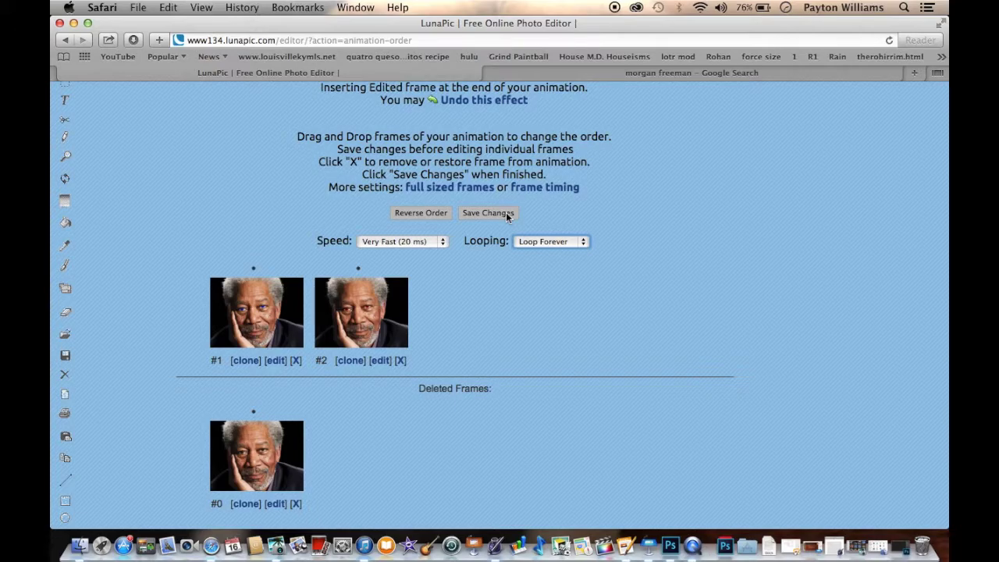
click(507, 215)
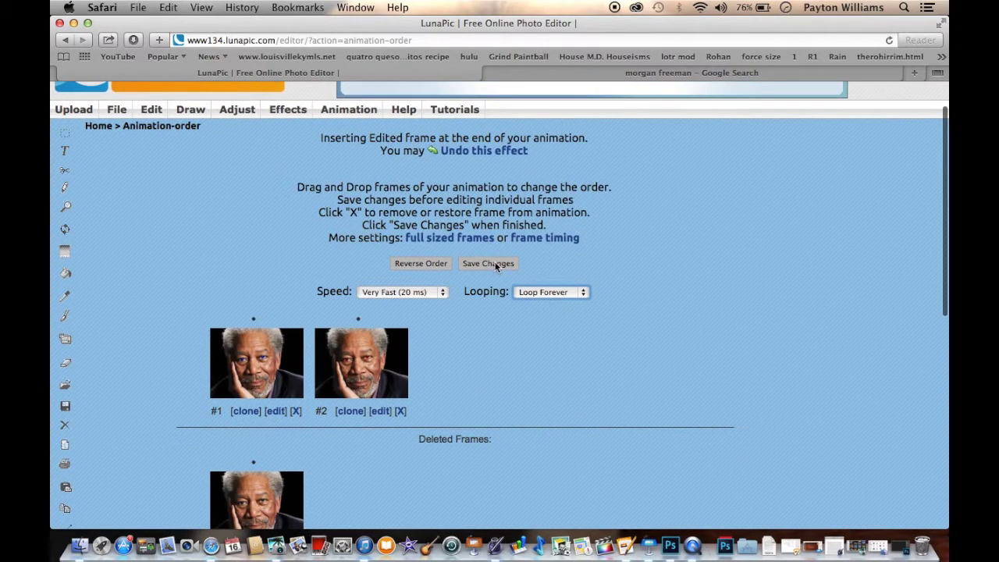
click(495, 265)
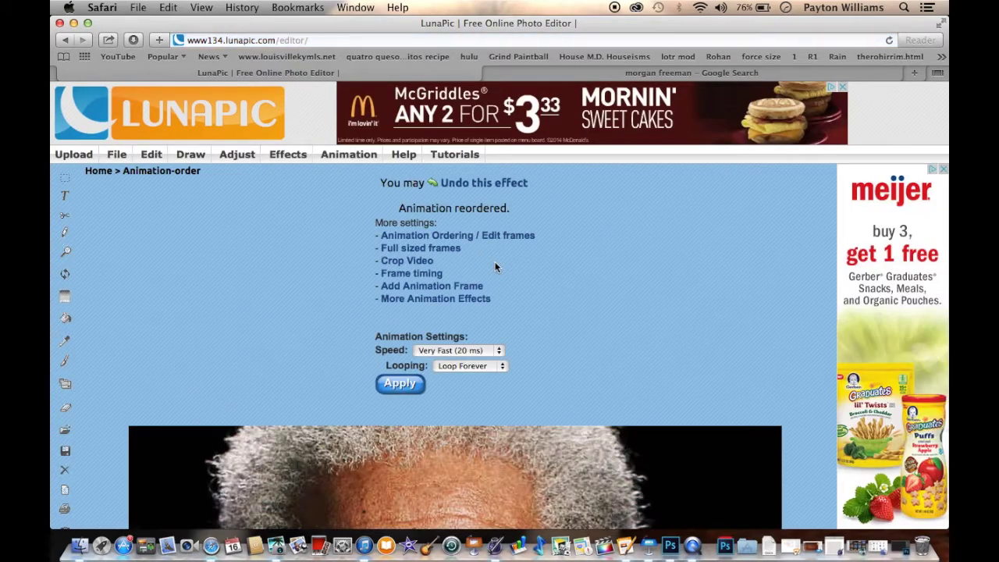
Review the saved animation in the full-size preview along with its animation settings
scroll(494, 266, down, 5)
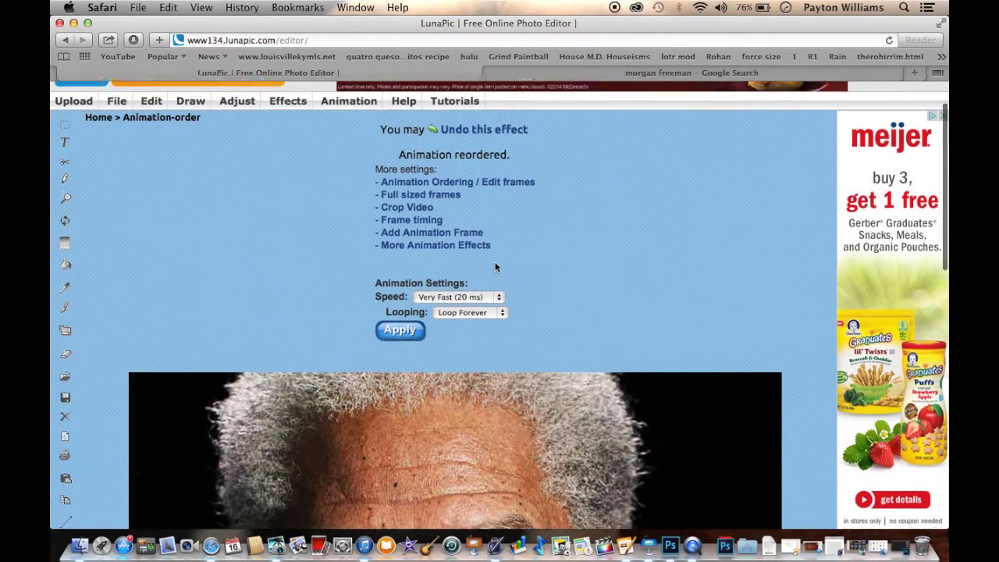
scroll(494, 266, down, 3)
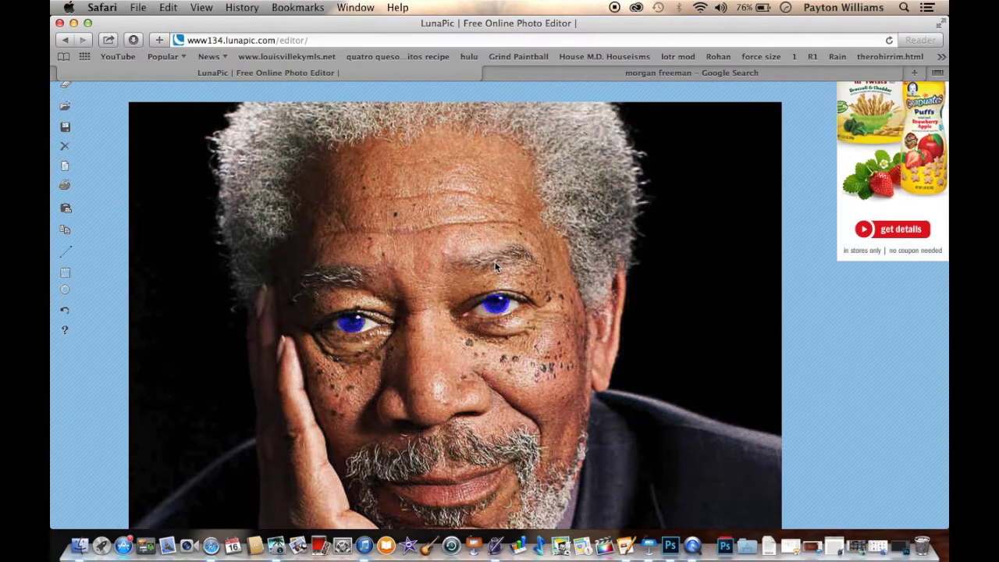
scroll(494, 266, down, 3)
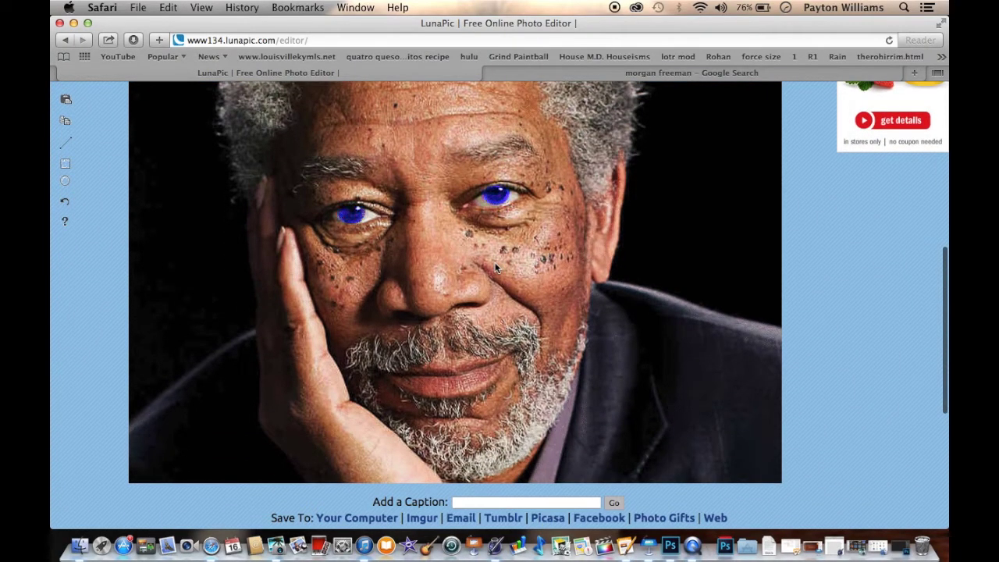
scroll(494, 266, up, 5)
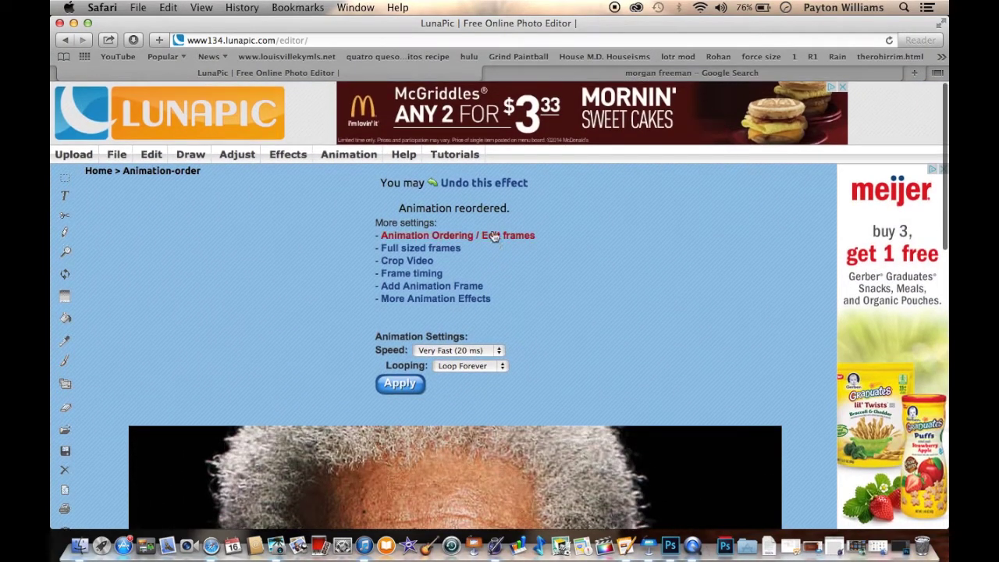
scroll(497, 218, down, 4)
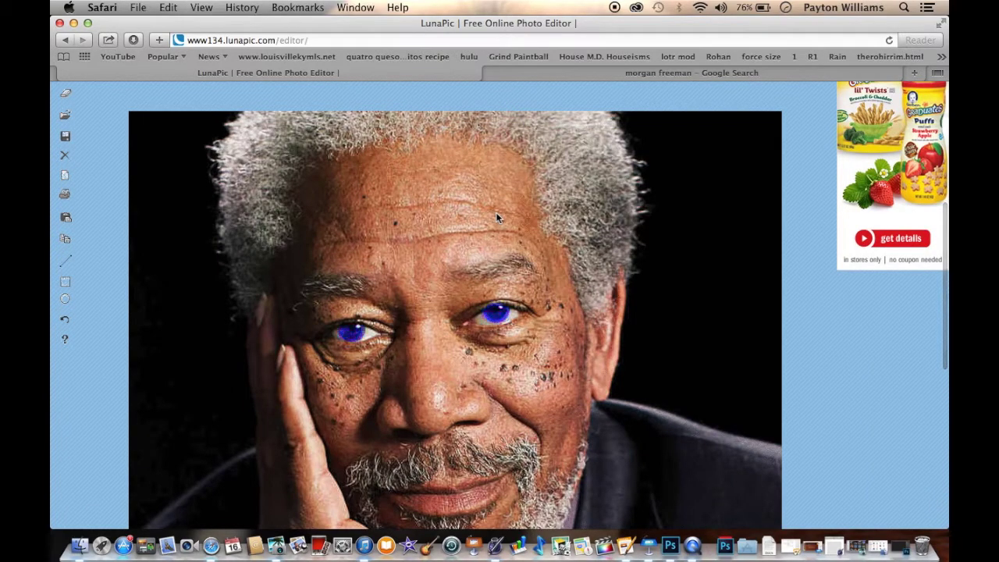
scroll(497, 217, up, 5)
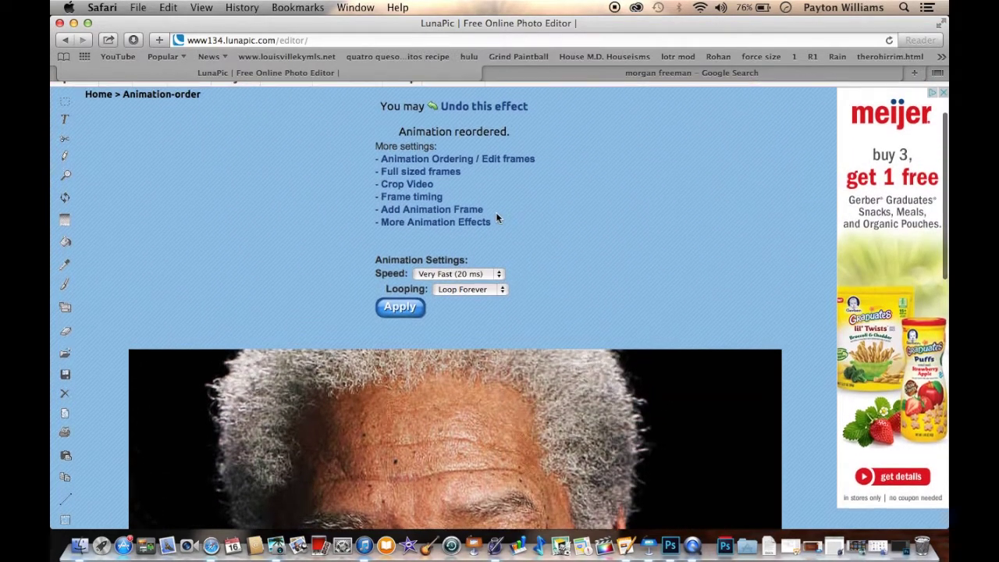
scroll(497, 218, down, 4)
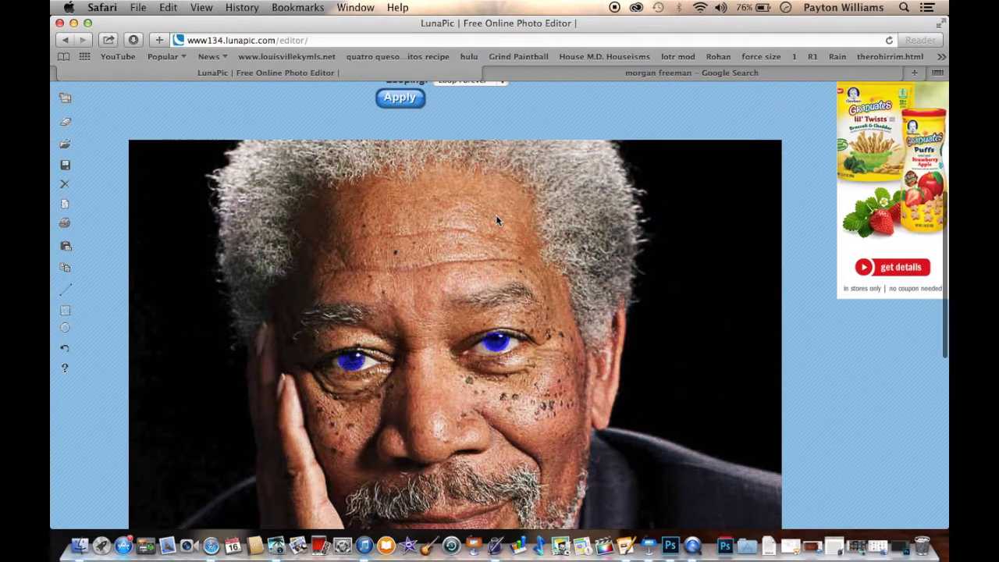
scroll(495, 214, up, 5)
Undo the saved frame reordering and look through the undo history list of earlier images
click(507, 185)
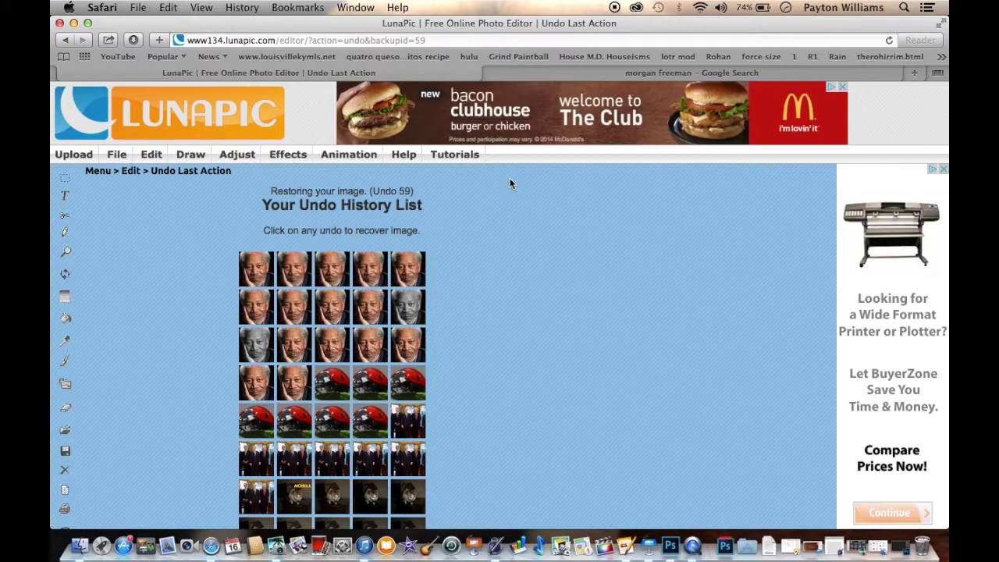
scroll(450, 314, down, 6)
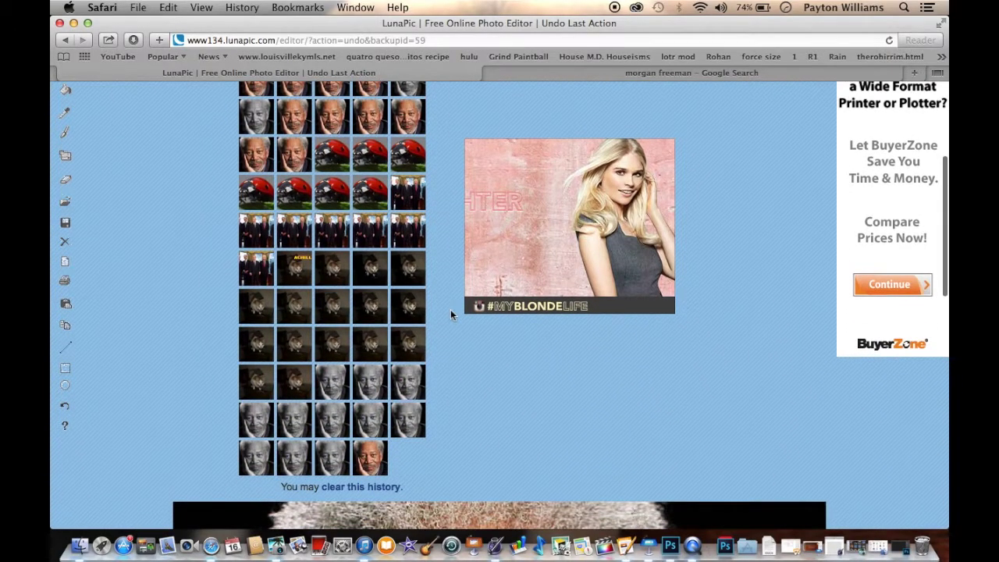
scroll(440, 374, up, 6)
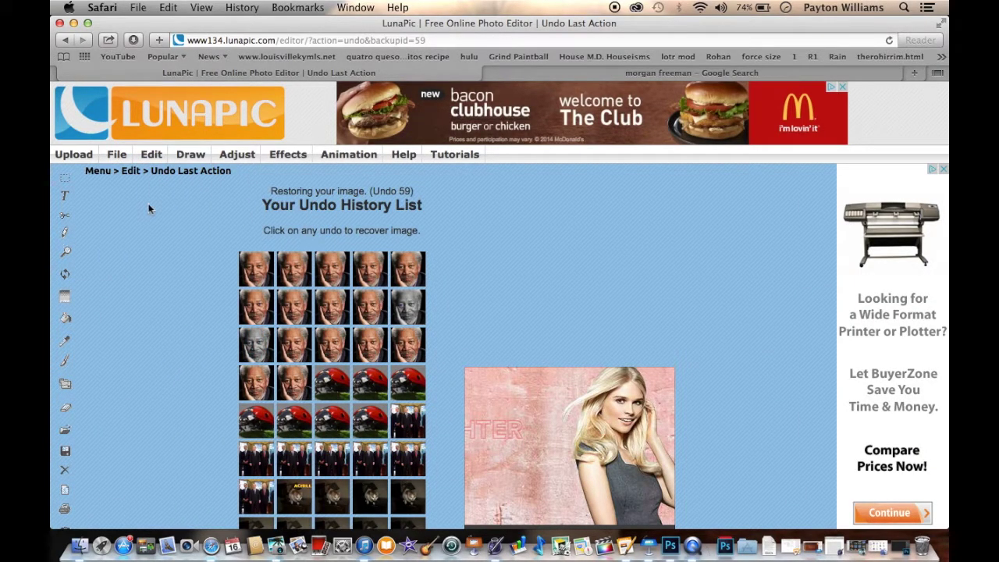
mouse_move(147, 168)
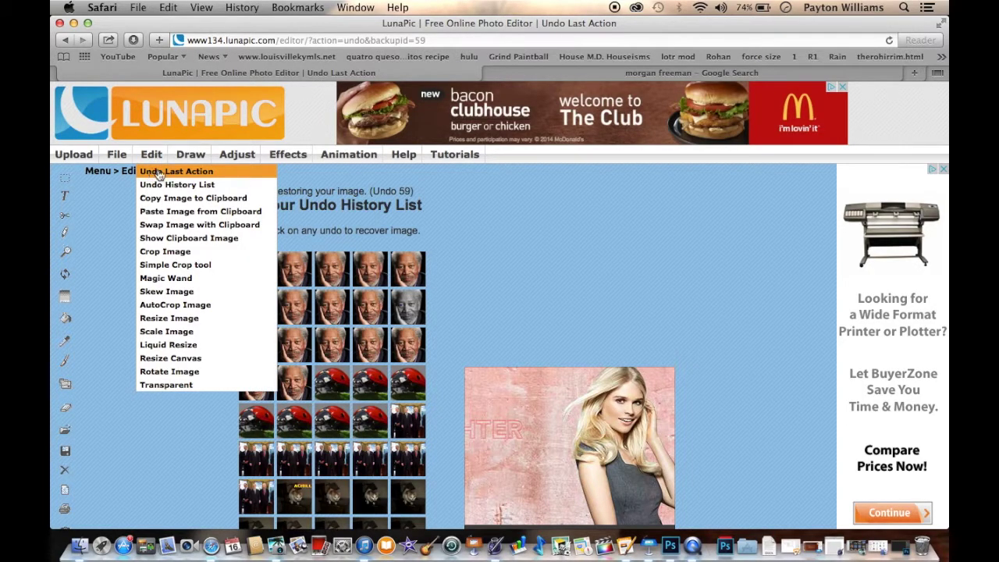
scroll(195, 485, down, 2)
scroll(194, 482, down, 4)
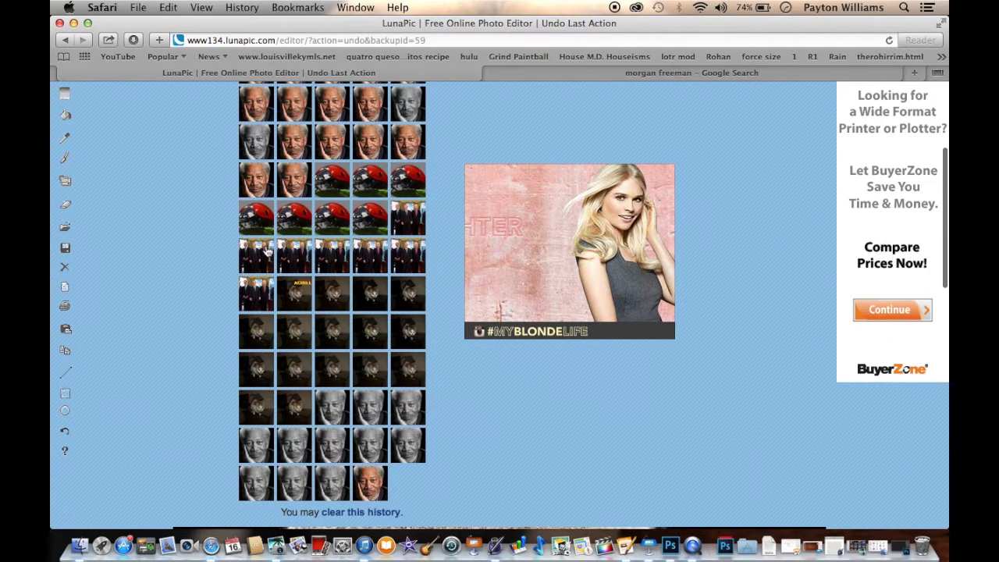
Clear the entire undo history, checking the Morgan Freeman animation and confirming that the image is closed and its undo history removed
scroll(304, 469, down, 1)
scroll(302, 470, down, 2)
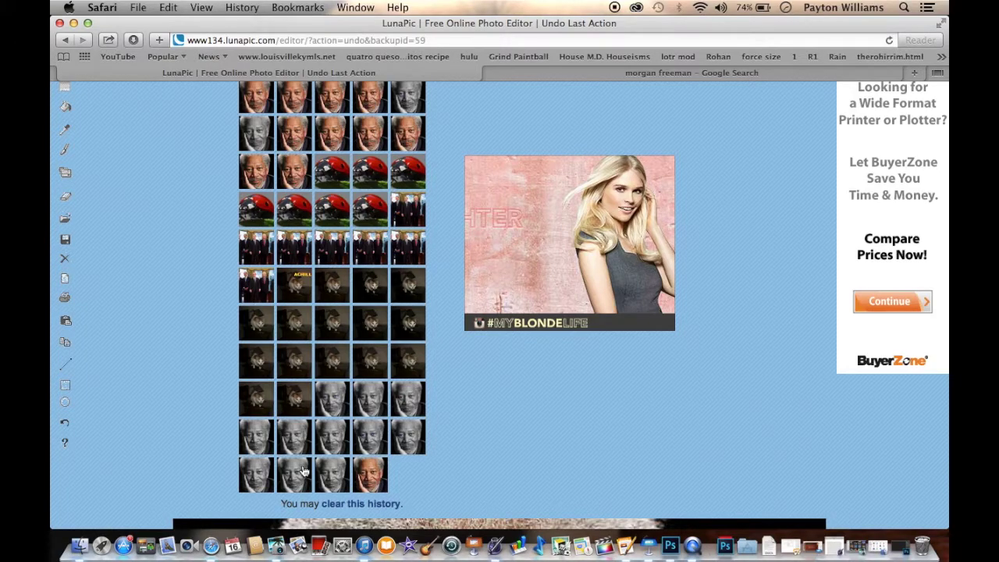
click(369, 505)
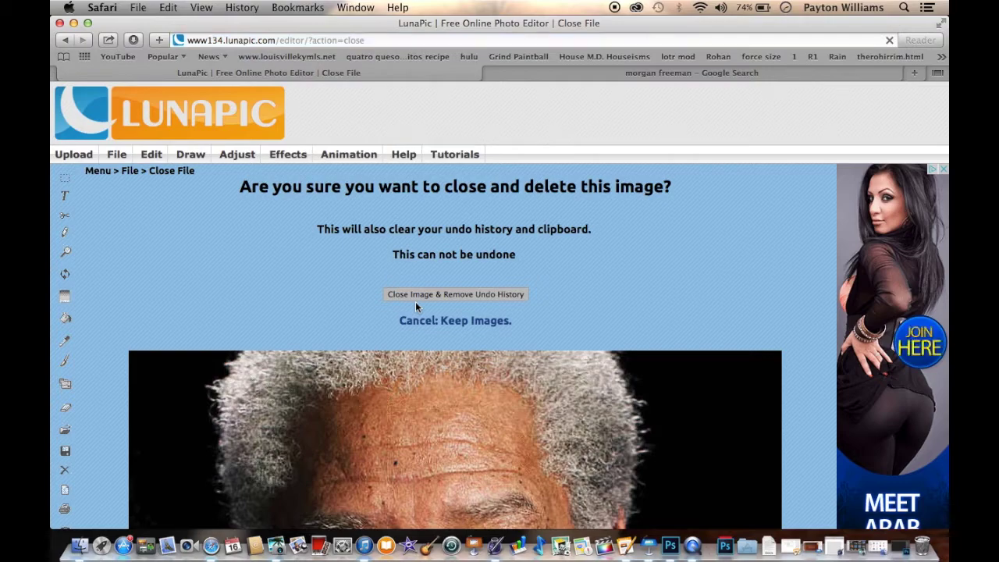
scroll(436, 322, down, 5)
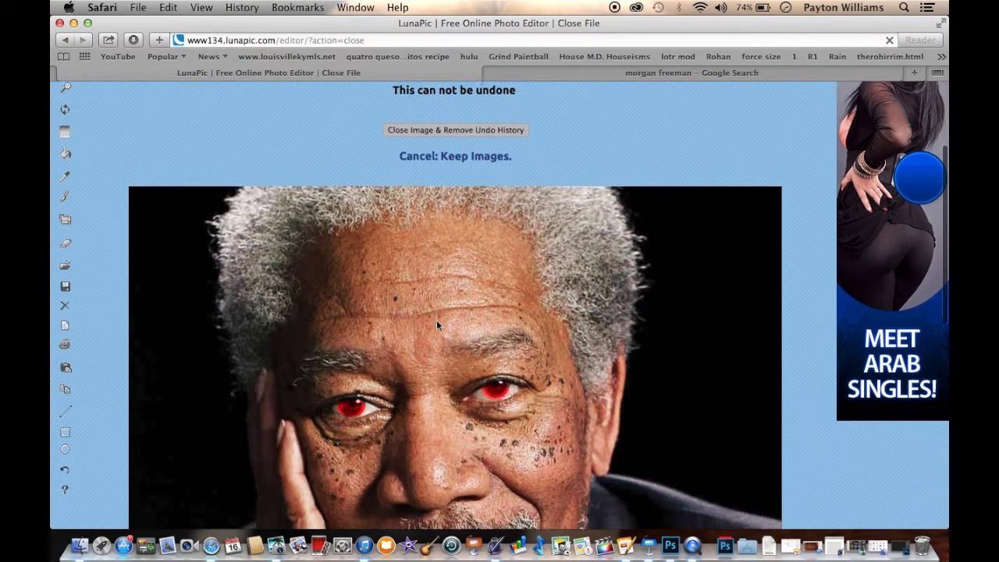
scroll(436, 326, up, 3)
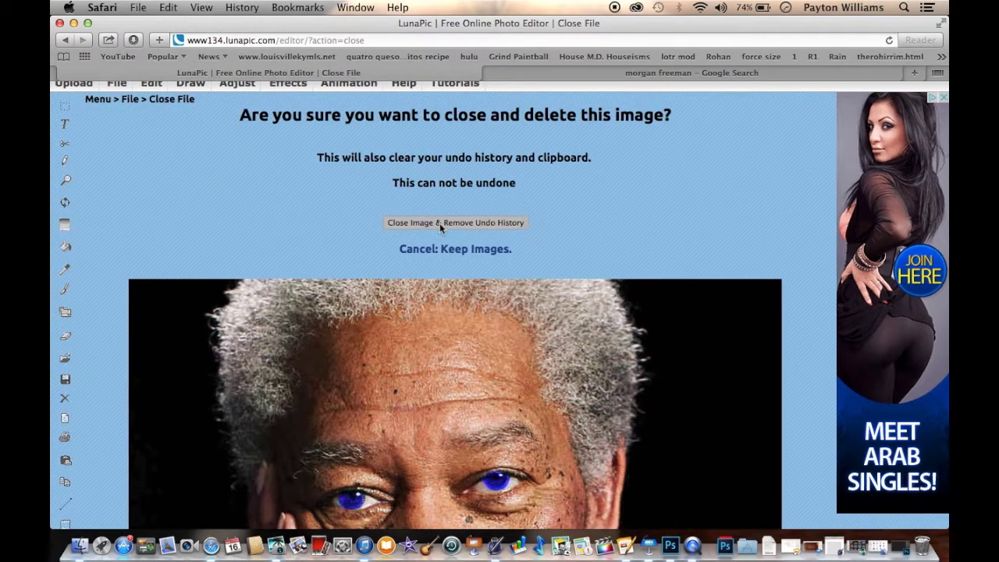
click(440, 222)
scroll(392, 273, left, 5)
scroll(384, 427, down, 3)
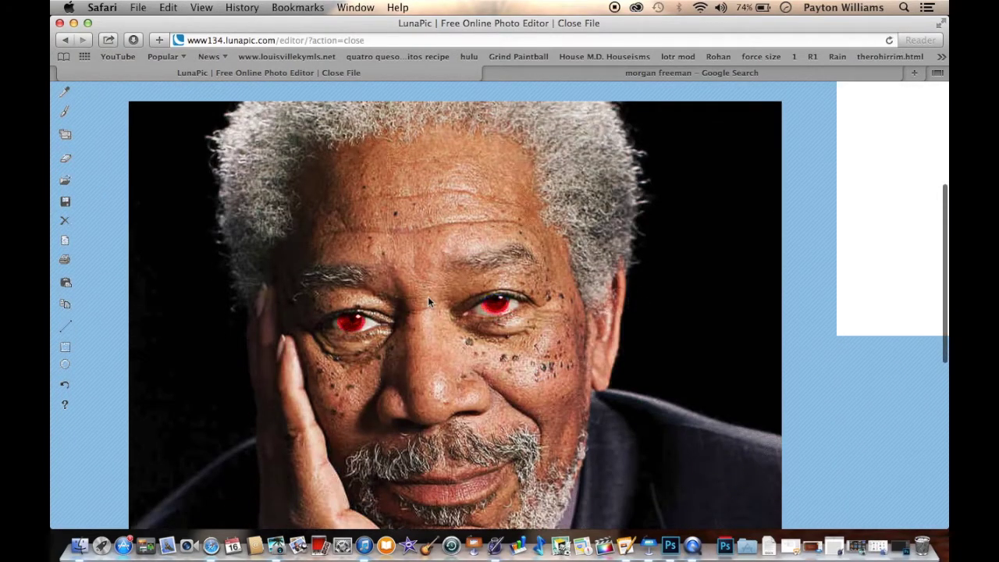
scroll(428, 296, up, 4)
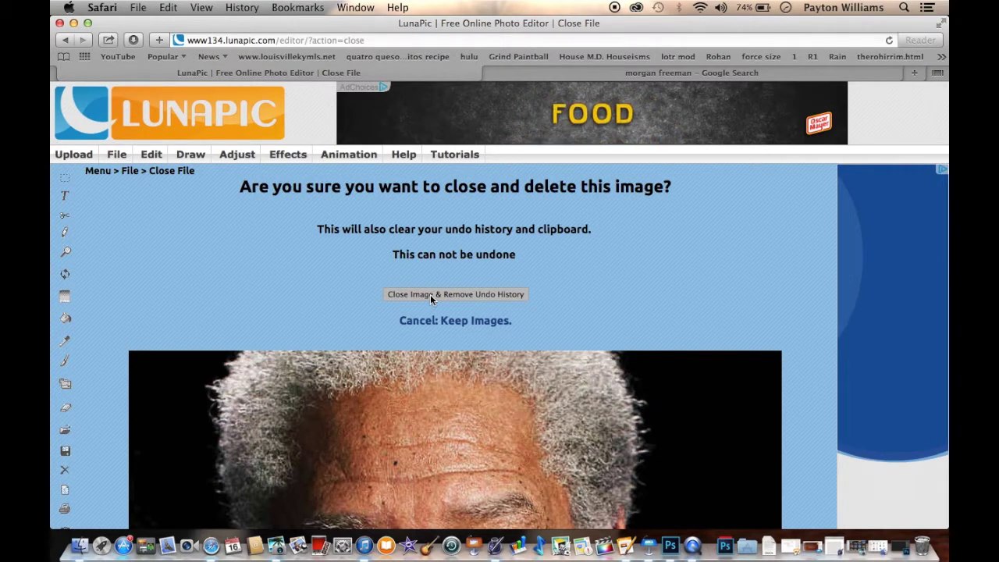
click(430, 294)
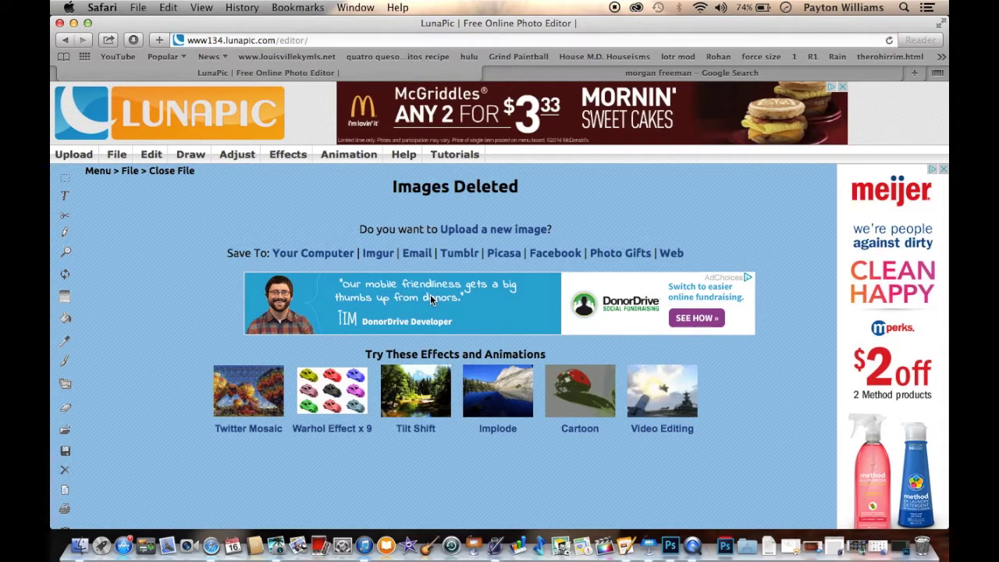
mouse_move(486, 149)
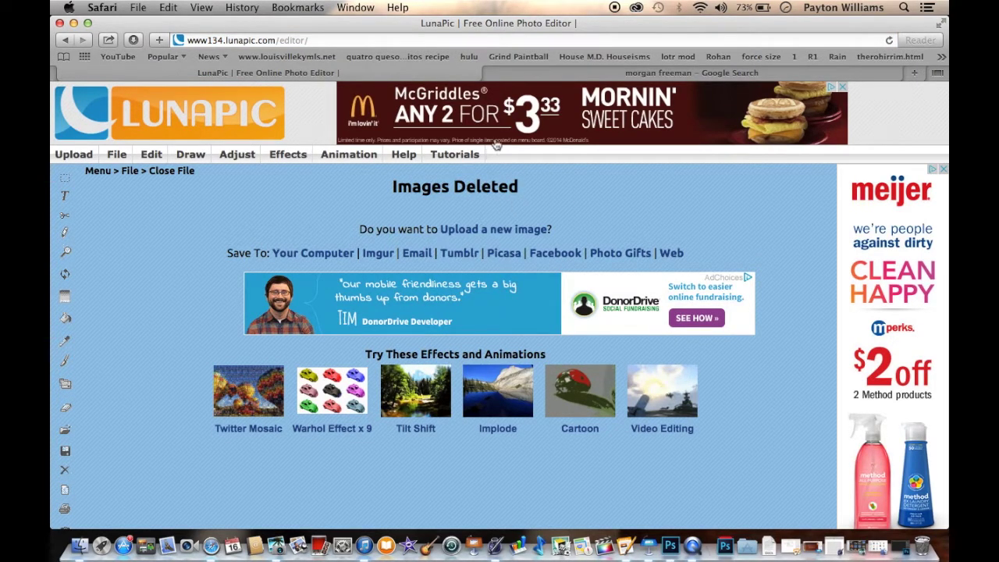